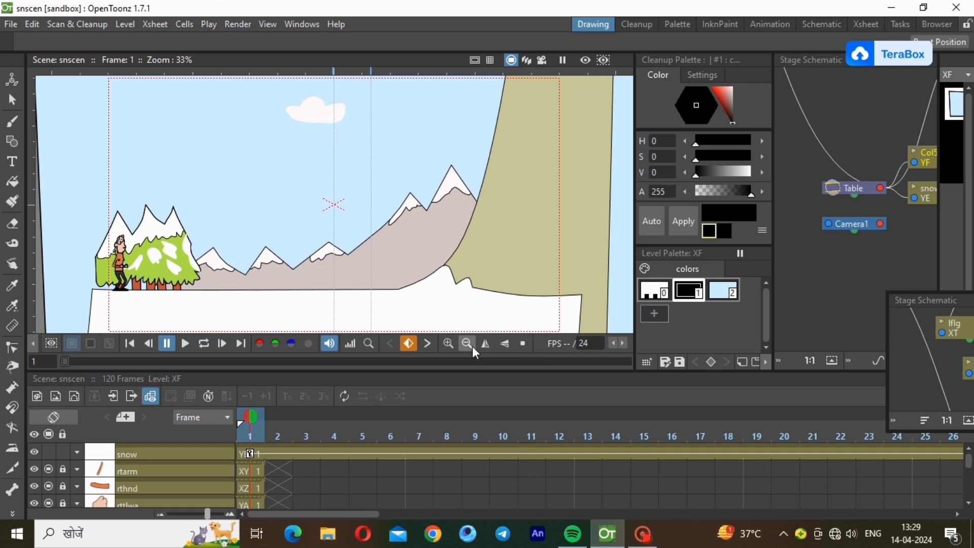
Switch the viewer to camera view, close on the character beside the trees, and select frame 1 of the snow layer.
left_click(473, 345)
left_click(543, 60)
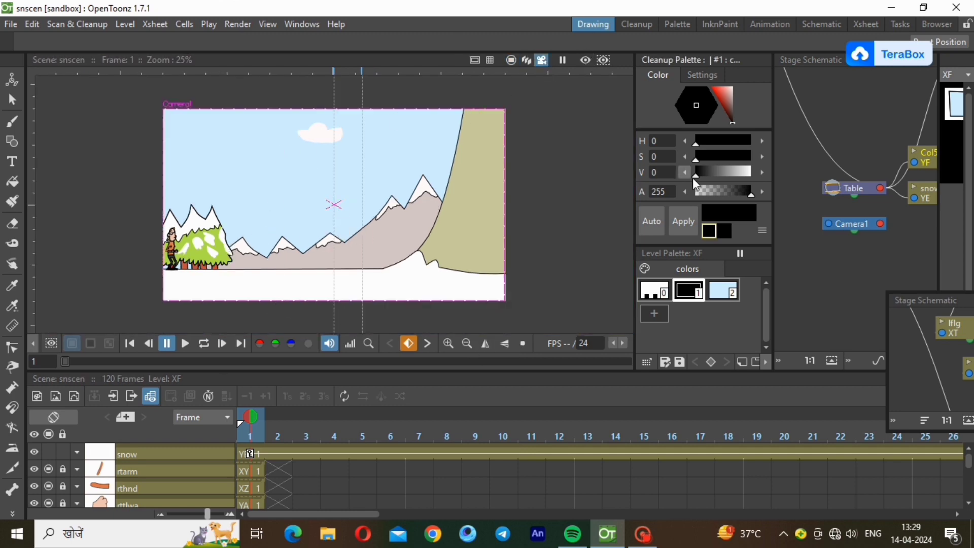
left_click(449, 343)
left_click(449, 343)
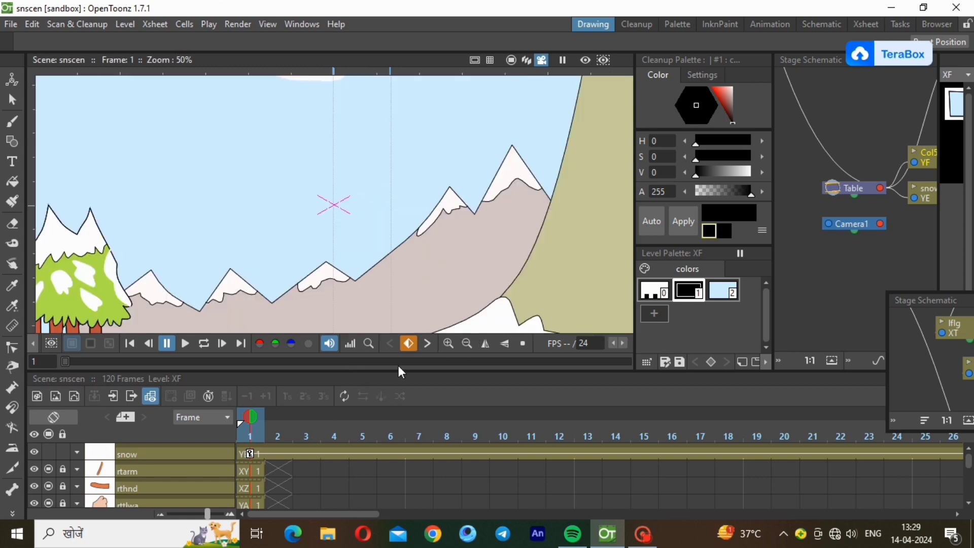
left_click(467, 343)
scroll(163, 256, "up", 1)
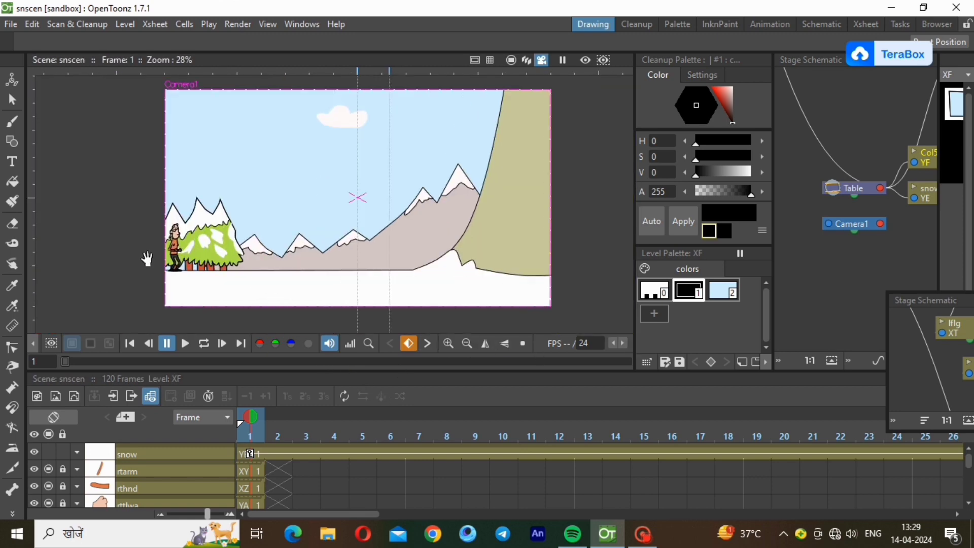
scroll(173, 238, "up", 5)
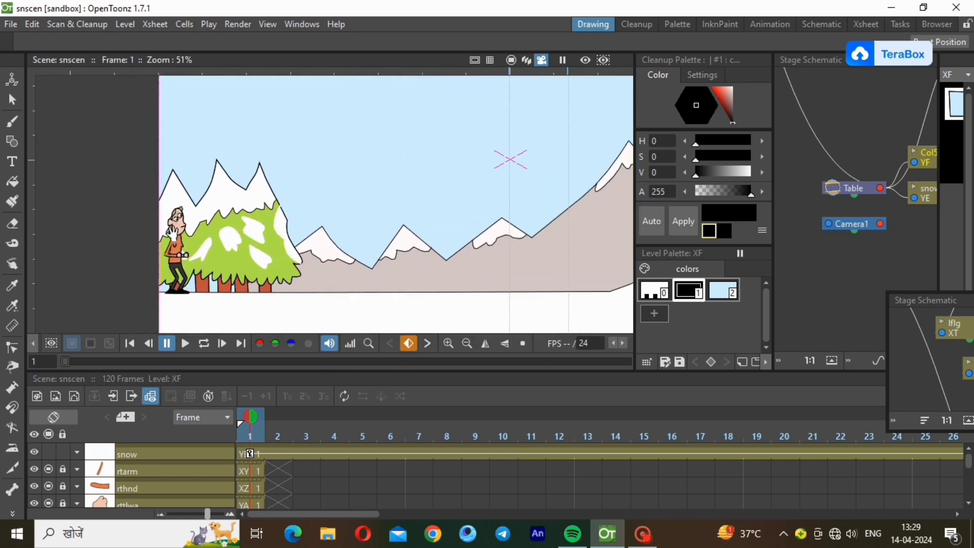
scroll(178, 307, "up", 2)
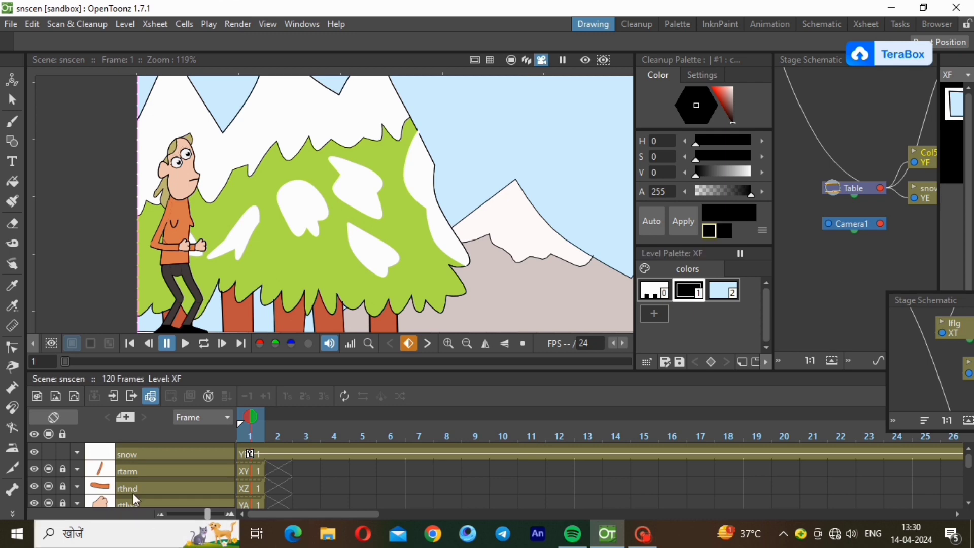
left_click(249, 451)
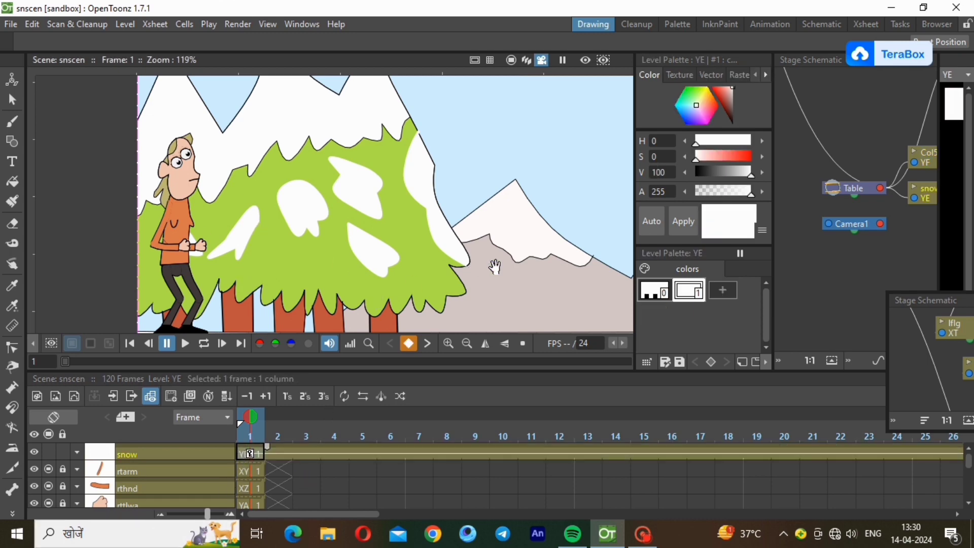
Enlarge the floating Stage Schematic and examine how the character's body parts and the scene layers are linked to the Table node.
left_click_drag(962, 307, 436, 197)
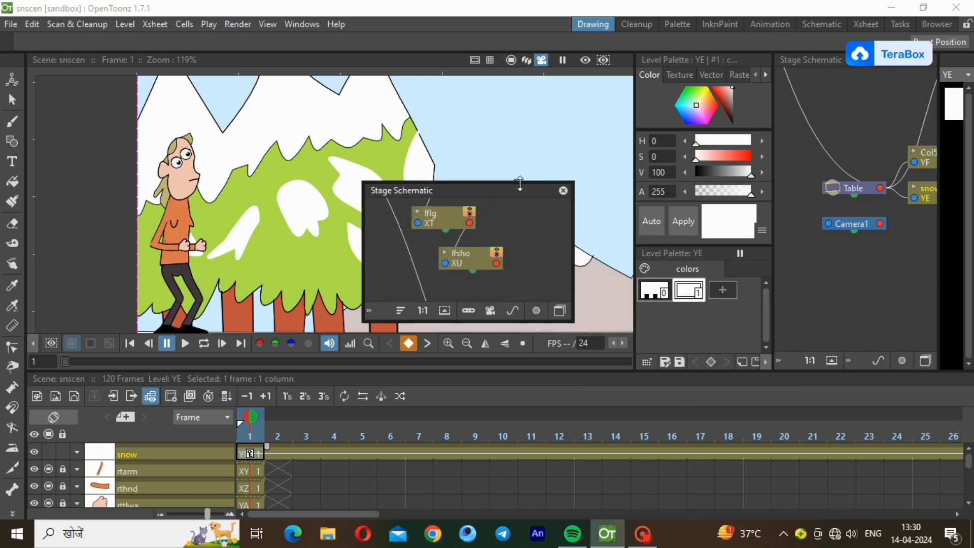
left_click_drag(520, 184, 555, 60)
left_click_drag(573, 166, 822, 197)
left_click_drag(364, 271, 262, 271)
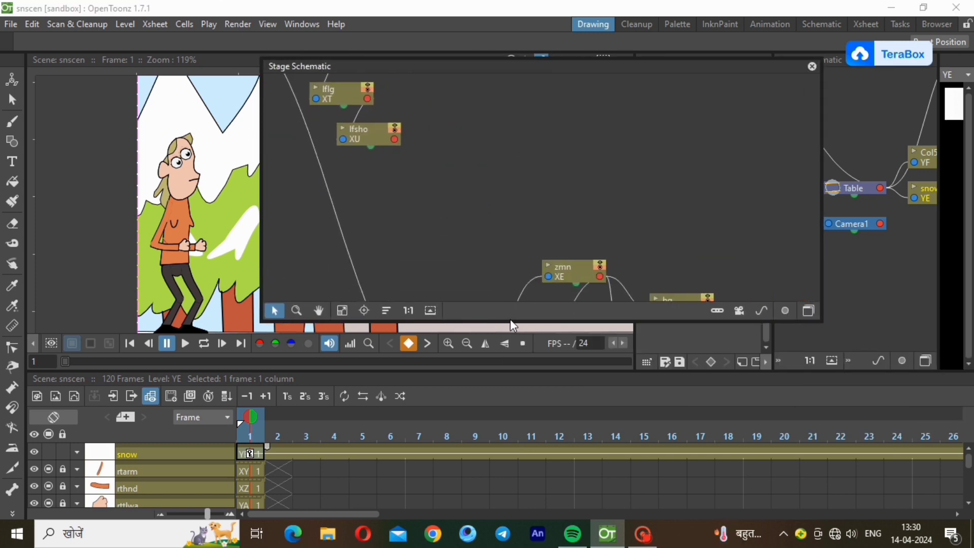
left_click_drag(512, 322, 520, 542)
scroll(416, 330, "down", 3)
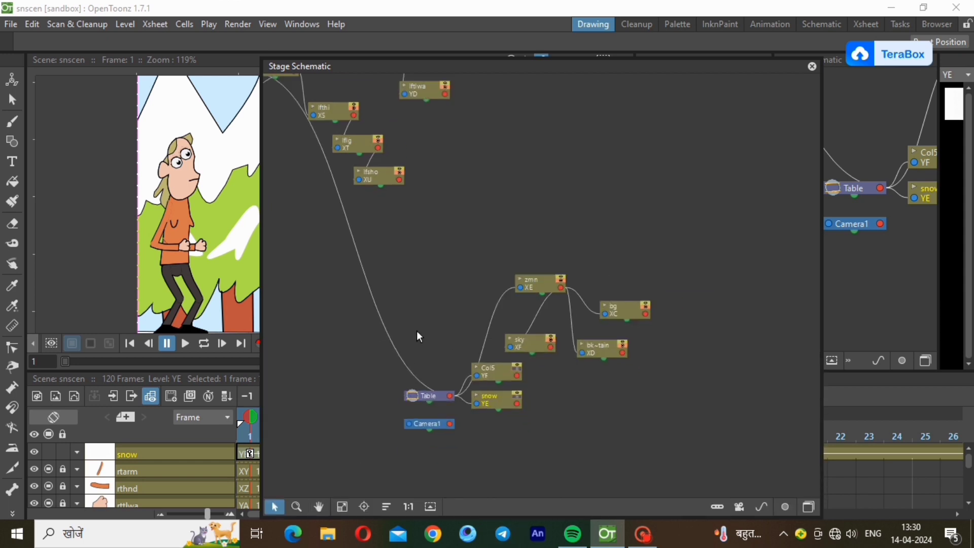
left_click(319, 506)
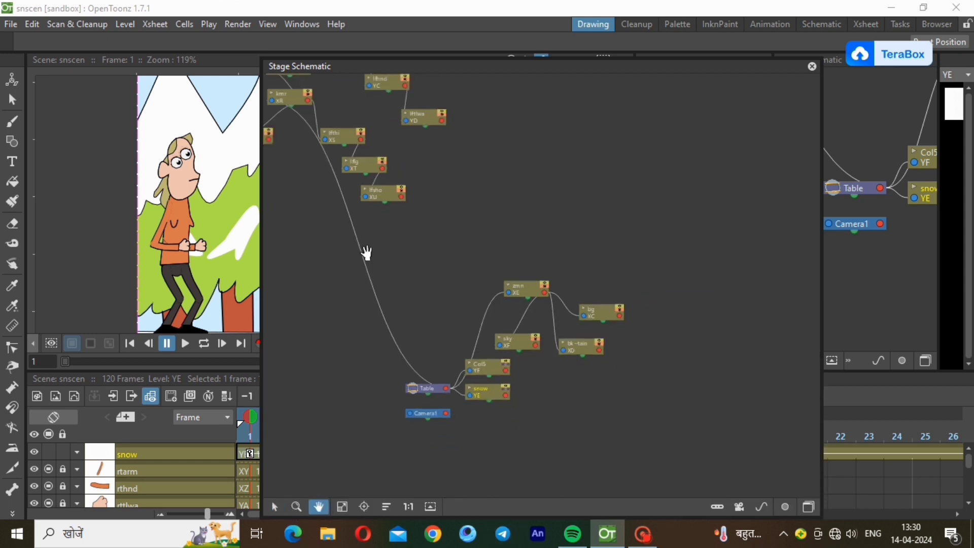
left_click_drag(365, 252, 563, 477)
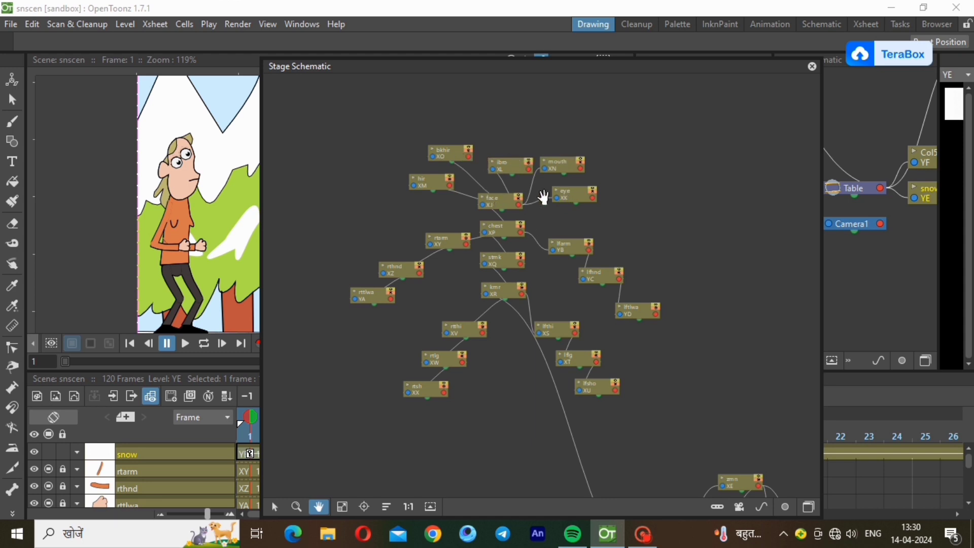
left_click_drag(528, 447, 454, 288)
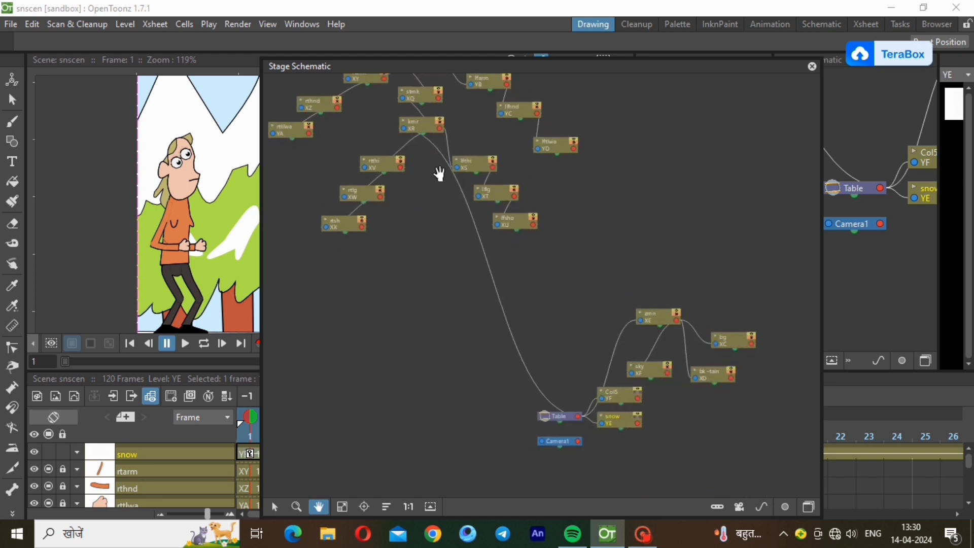
Shrink the floating Stage Schematic window and move it clear of the drawing viewer.
left_click_drag(468, 57, 469, 308)
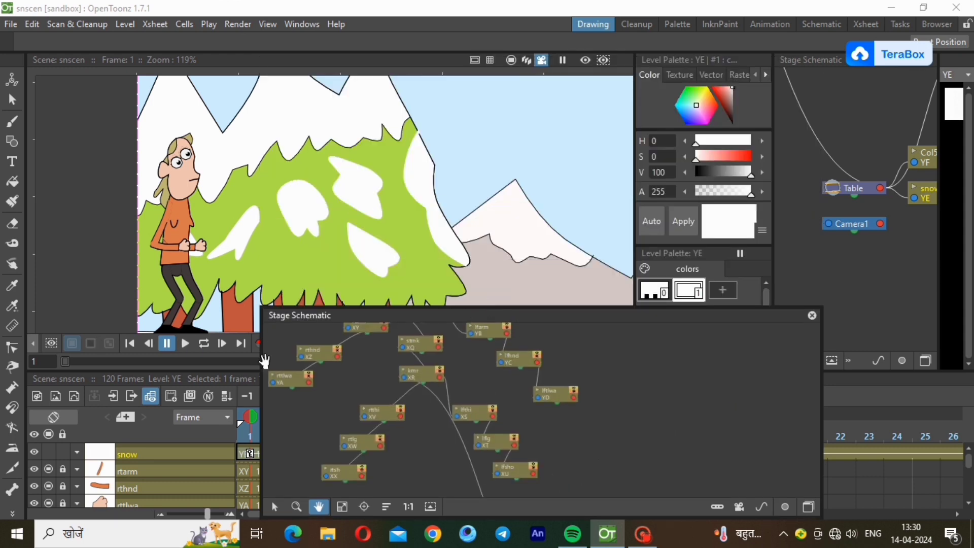
left_click_drag(260, 362, 711, 389)
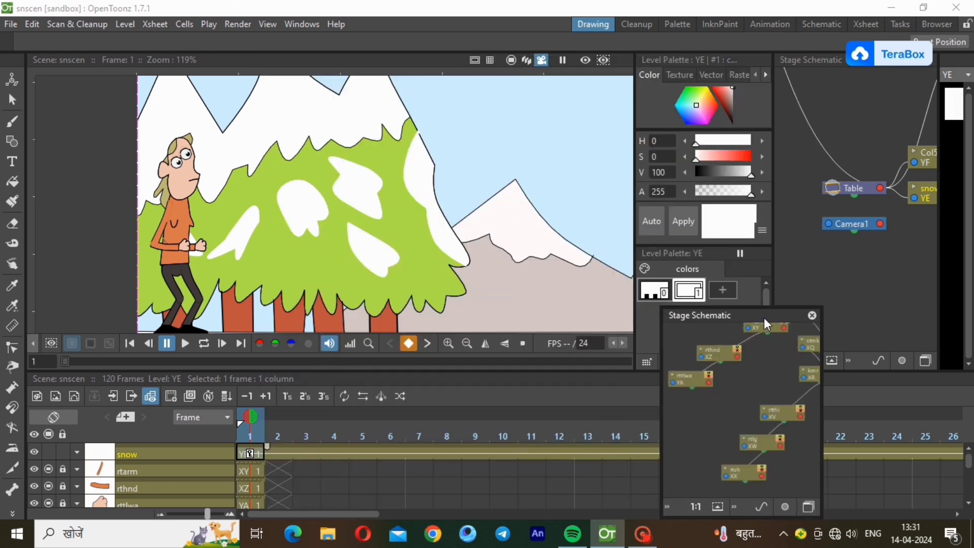
left_click_drag(767, 324, 884, 344)
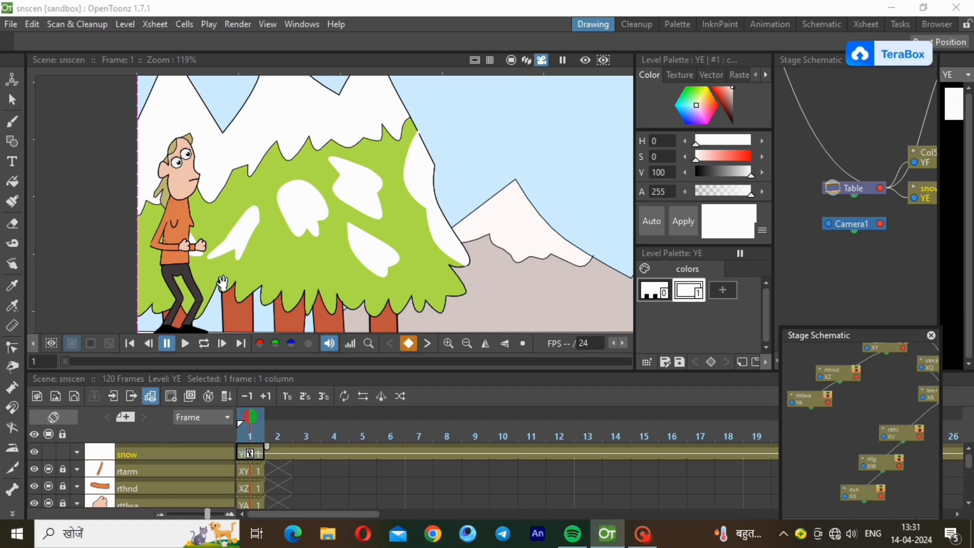
left_click(12, 489)
left_click(100, 41)
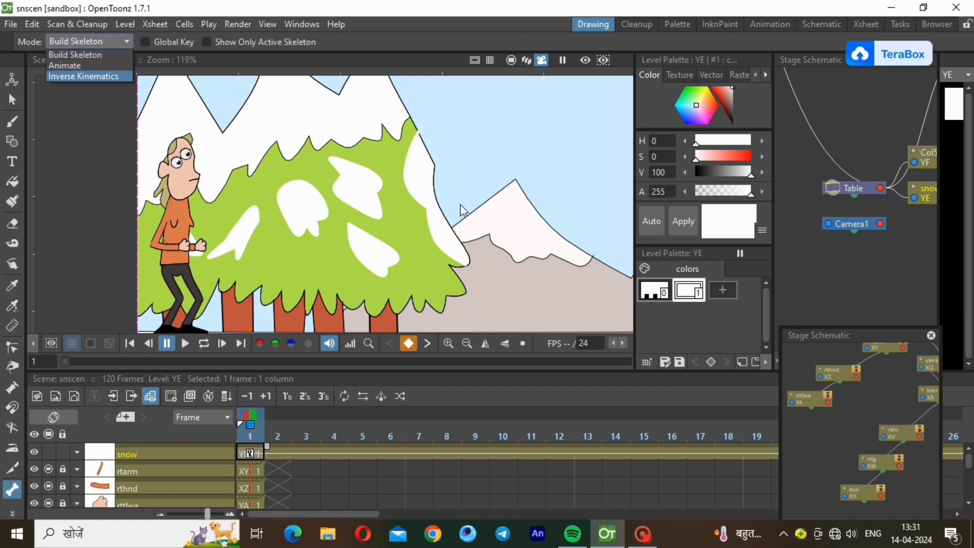
left_click(13, 100)
left_click(12, 100)
Unlock the character's body part layers in the timeline.
left_click(970, 485)
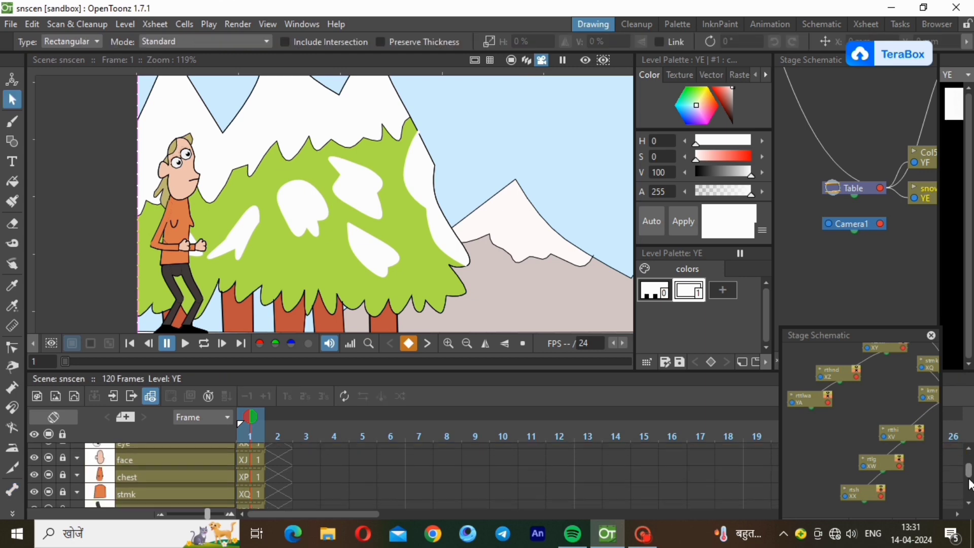
left_click(970, 484)
left_click(63, 448)
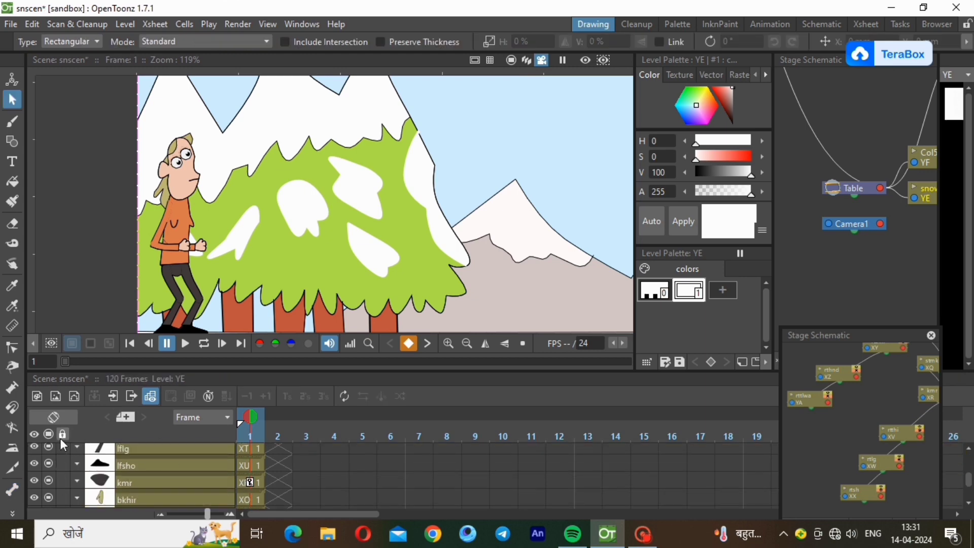
Select the lfsho layer and set the Skeleton tool's mode to Animate to show the character's joints.
left_click(102, 465)
left_click(12, 489)
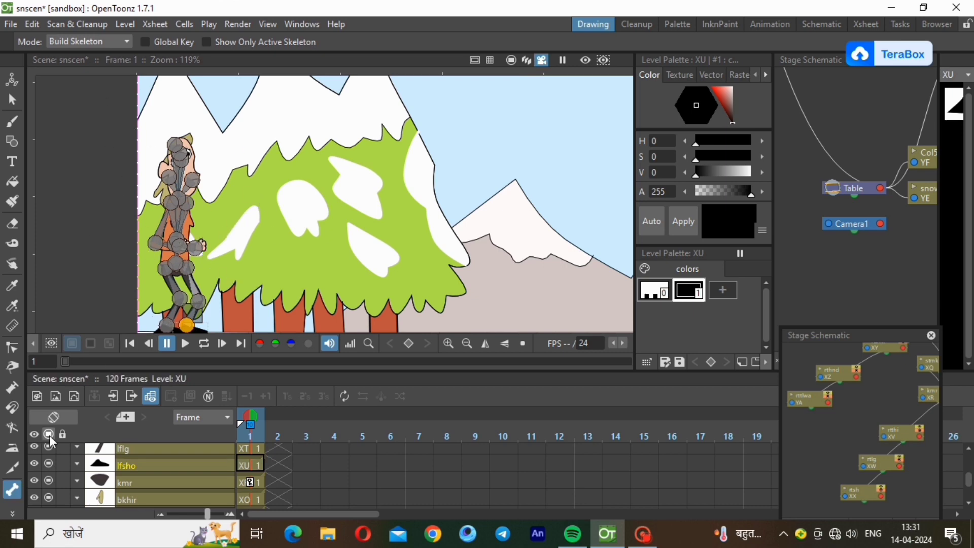
left_click(86, 42)
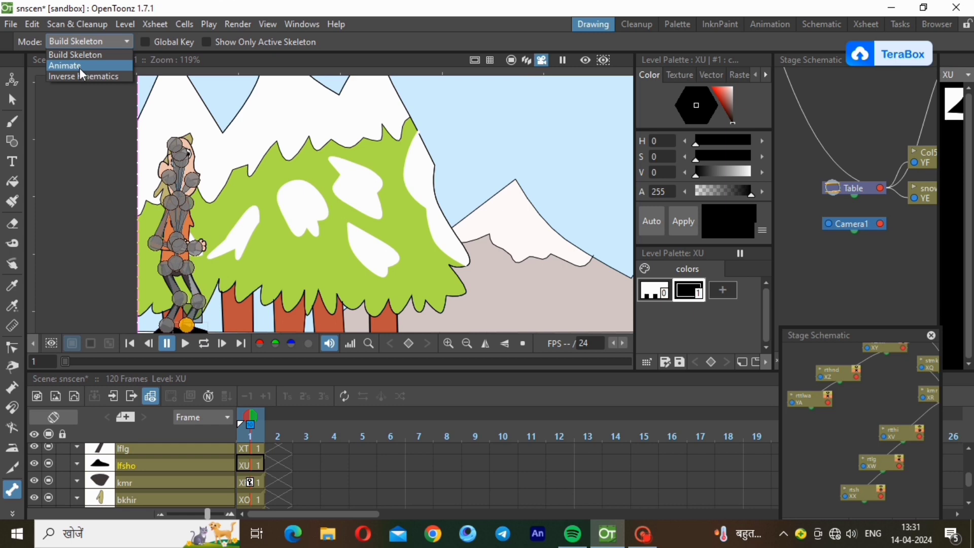
left_click(83, 66)
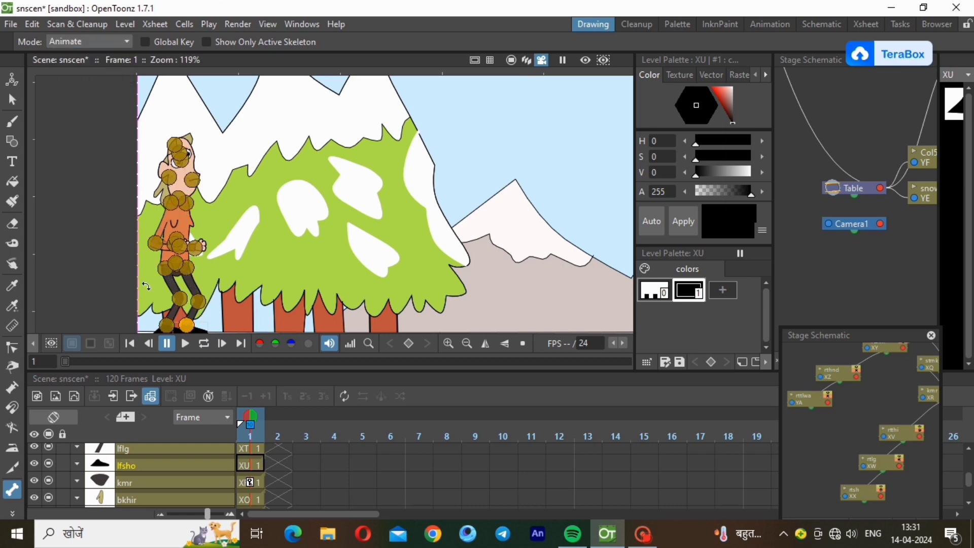
Return to the Selection tool and switch to the Animation workspace, moving the floating Stage Schematic off the Xsheet columns.
left_click(12, 100)
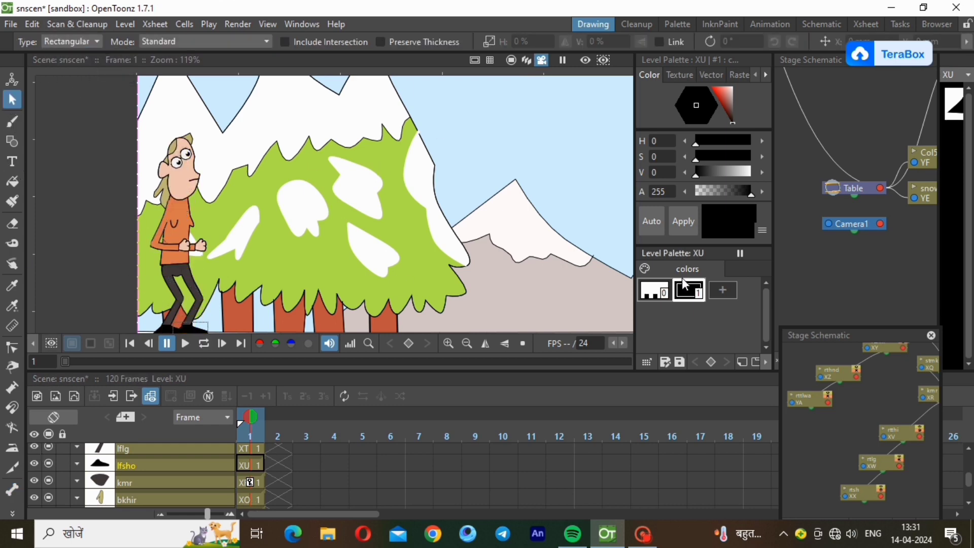
left_click(770, 25)
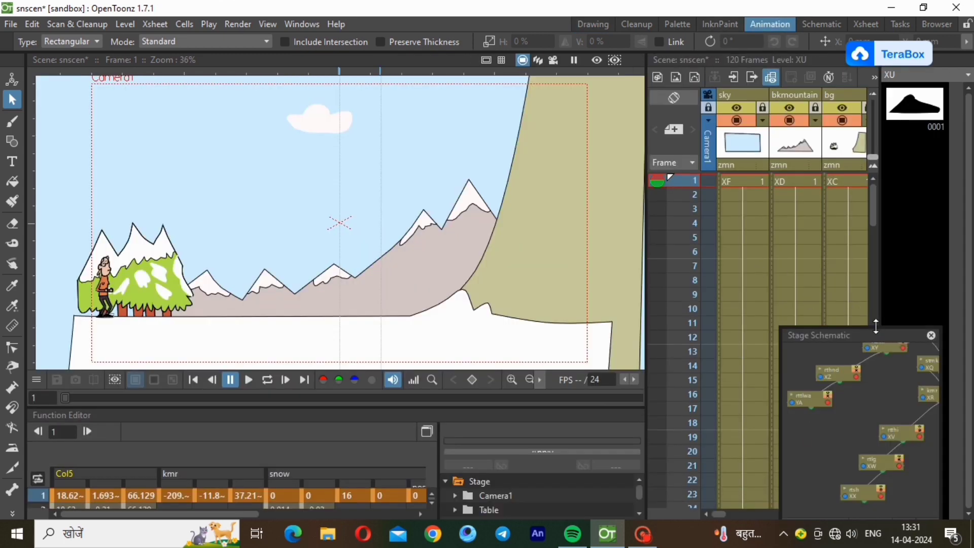
left_click_drag(889, 334, 930, 275)
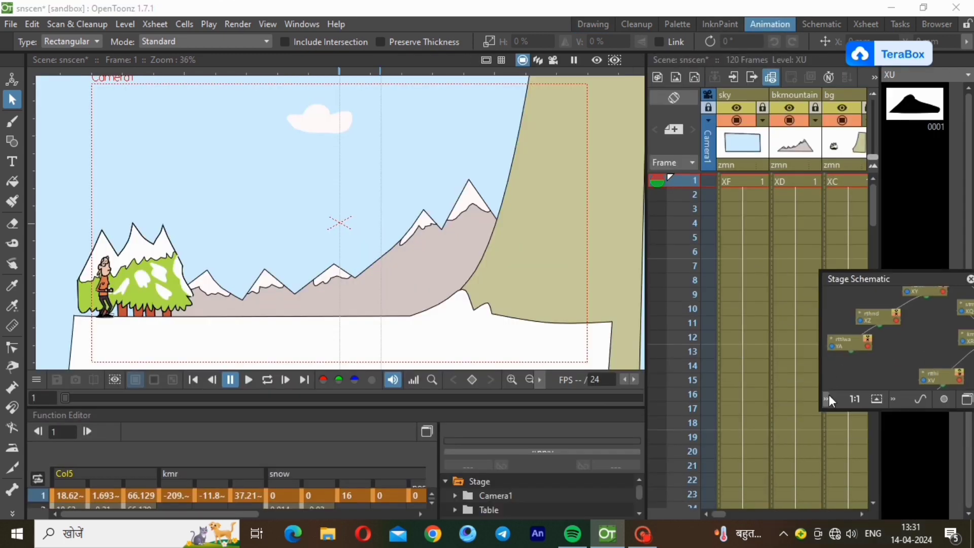
Extend the single-frame exposures of the left palm column (YD) and the lfhnd column to frame 120 in the Xsheet.
left_click_drag(719, 514, 745, 514)
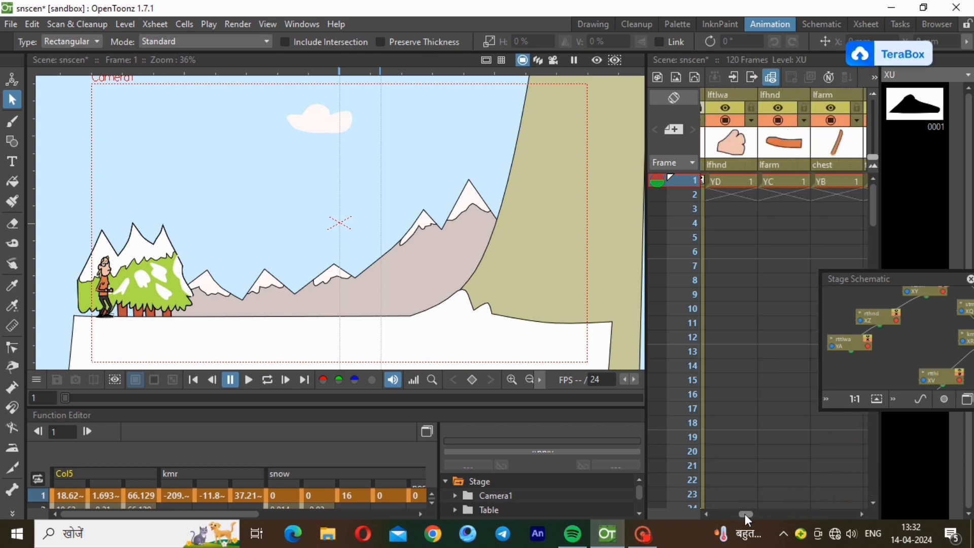
left_click(736, 181)
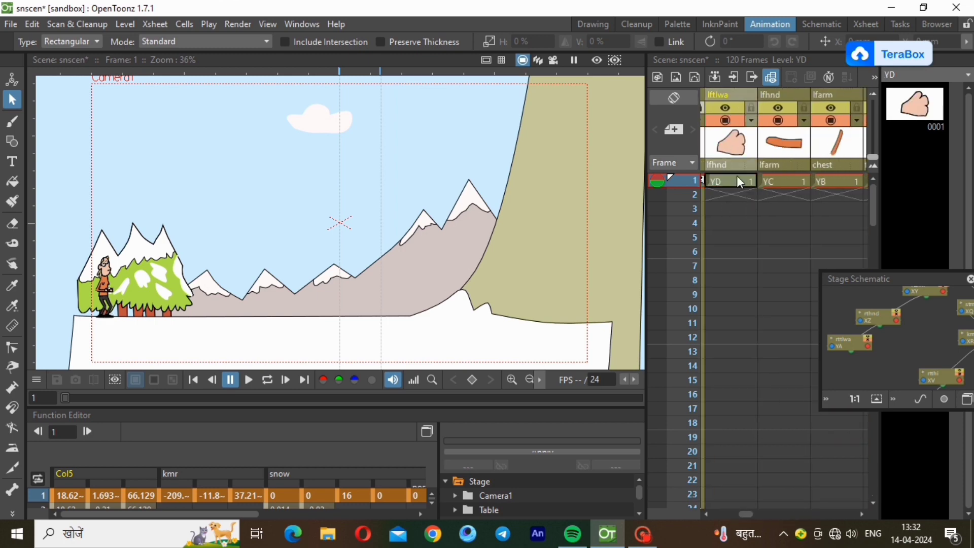
left_click_drag(742, 195, 749, 509)
left_click_drag(874, 476, 874, 193)
left_click(746, 189)
left_click_drag(747, 191, 731, 517)
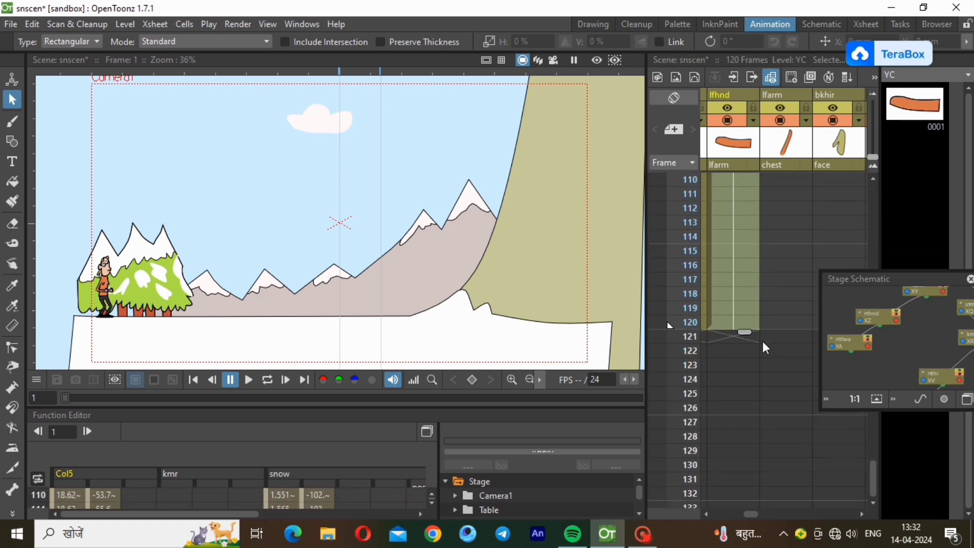
Extend the exposures of the lfarm and bkhir columns to frame 120.
left_click_drag(872, 479, 876, 177)
left_click_drag(792, 181, 668, 320)
left_click_drag(876, 488, 834, 355)
left_click(863, 515)
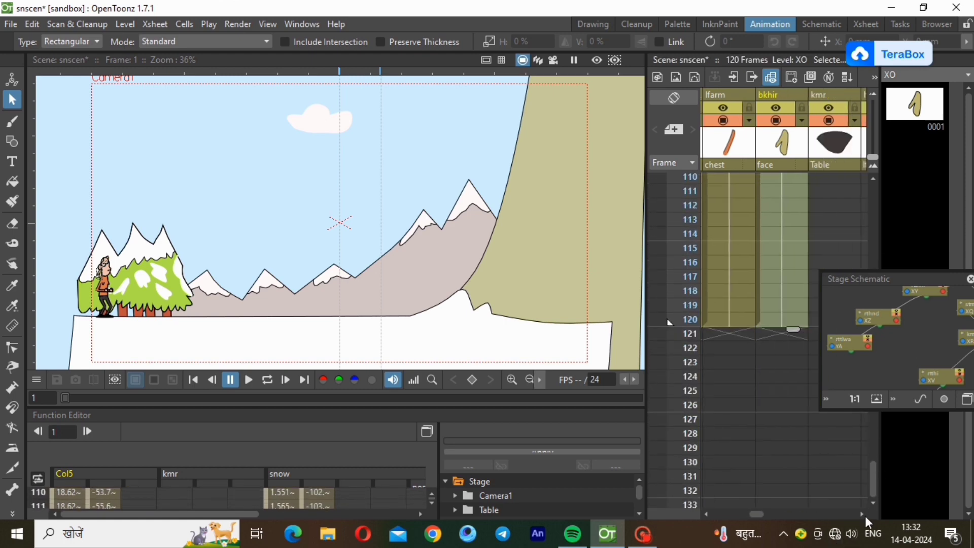
left_click(862, 515)
Extend the exposures of the kmr and lfsho columns to frame 120.
left_click_drag(872, 469, 881, 132)
left_click_drag(785, 181, 814, 406)
scroll(815, 406, "up", 5)
left_click_drag(873, 424, 827, 487)
scroll(842, 500, "up", 15)
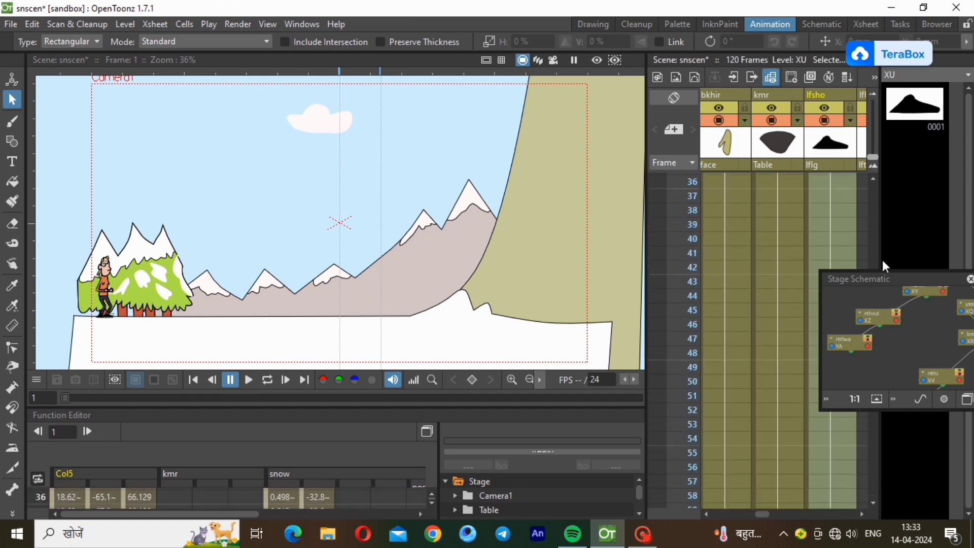
Extend the exposures of the lflg and lfthi columns to frame 120.
left_click(861, 514)
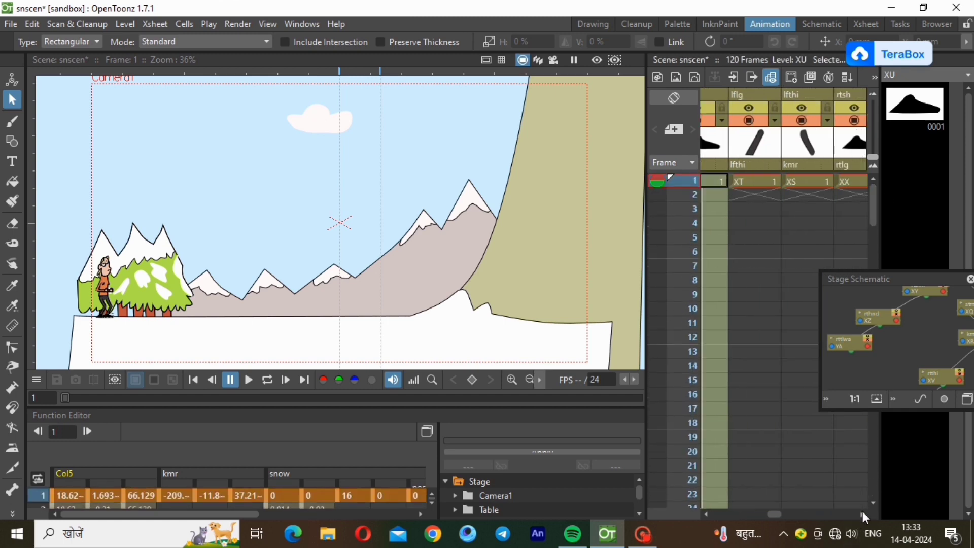
left_click_drag(744, 181, 744, 367)
left_click(864, 514)
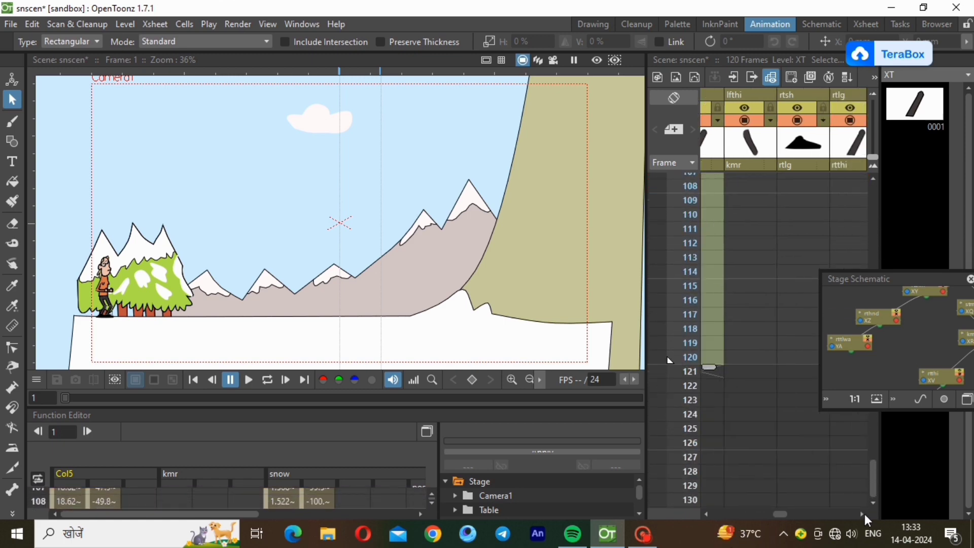
left_click_drag(873, 492, 862, 183)
left_click_drag(744, 184, 763, 370)
left_click_drag(873, 478, 798, 546)
Extend the rtsh column's exposure to frame 120 and select the first cell of the rtlg column.
left_click(798, 179)
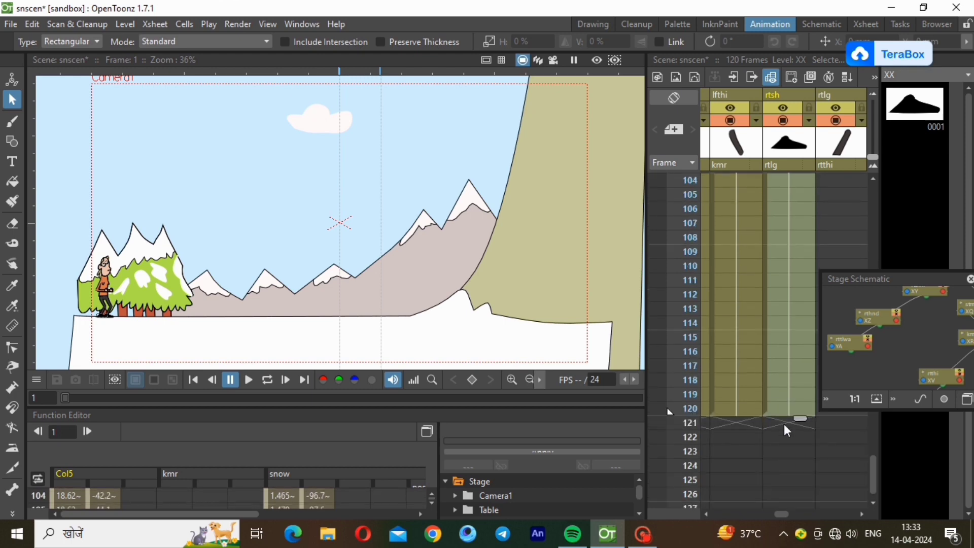
left_click_drag(873, 478, 854, 544)
left_click(835, 182)
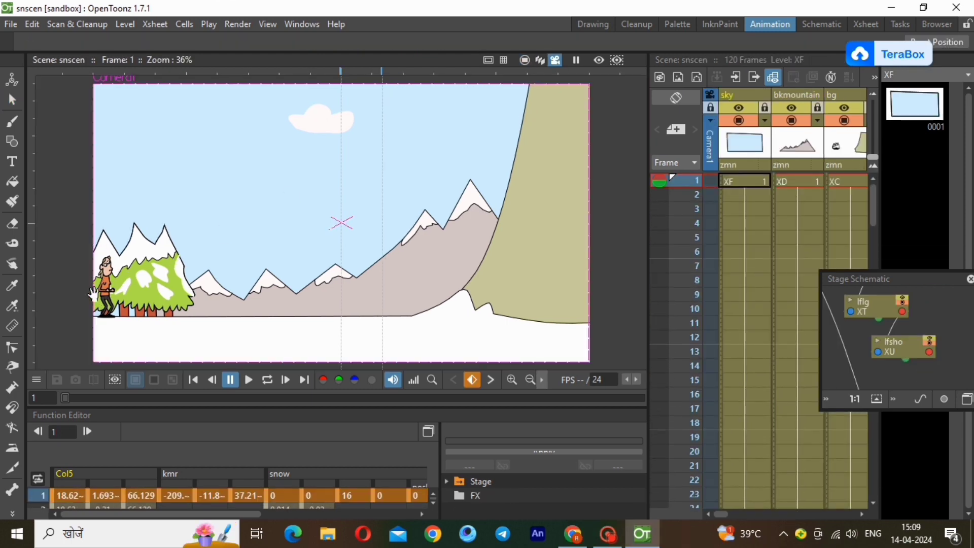
Activate the Skeleton tool in Animate mode with the lftlwa cell at frame 1 selected.
scroll(94, 293, "up", 6)
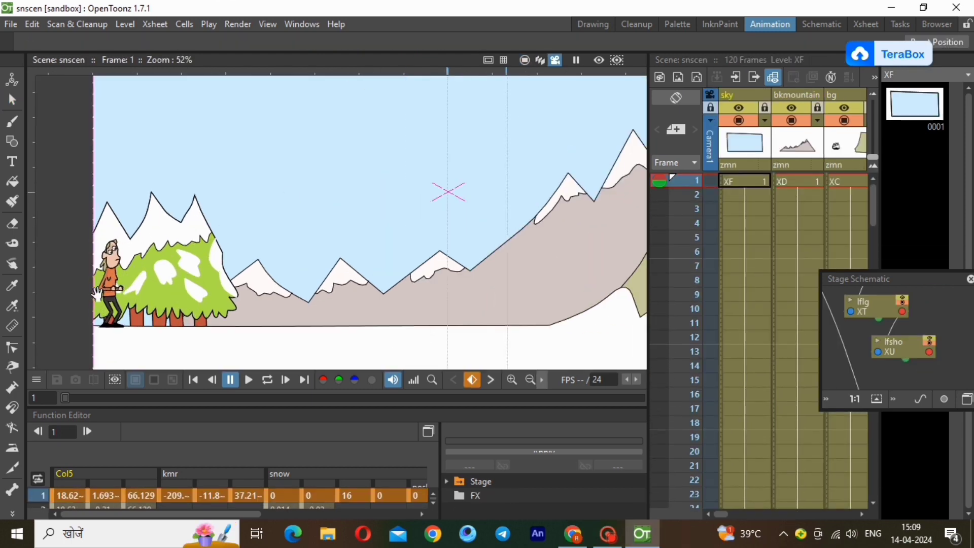
scroll(103, 300, "up", 2)
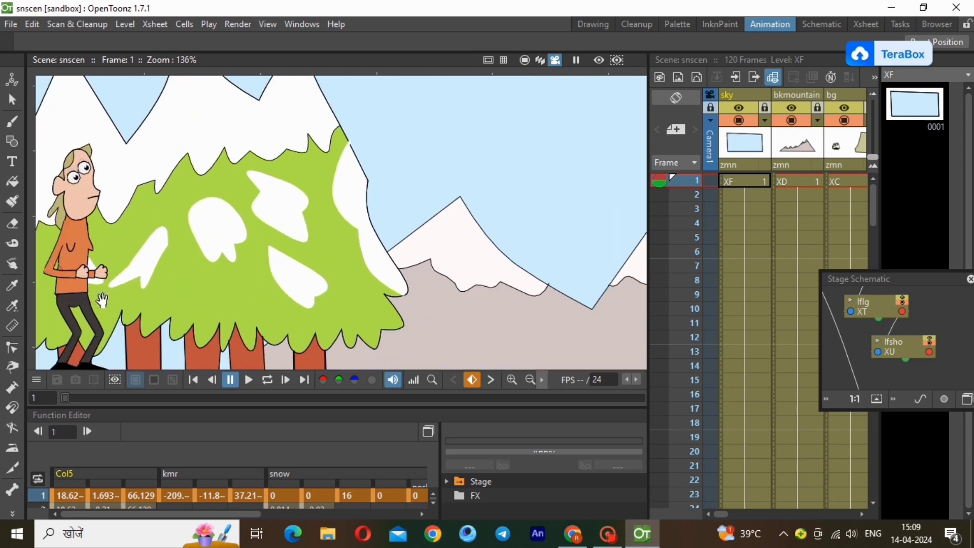
scroll(115, 169, "up", 2)
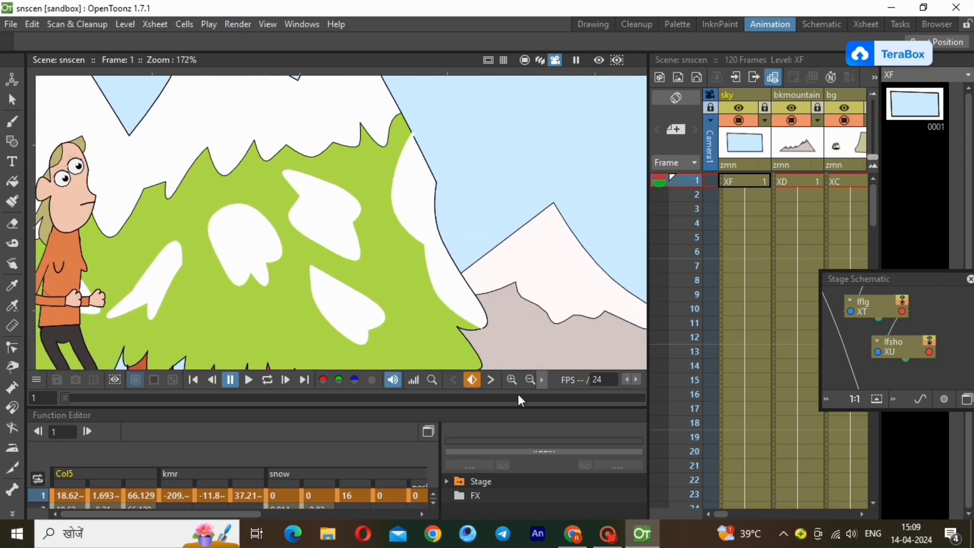
key("alt+0")
scroll(167, 333, "up", 2)
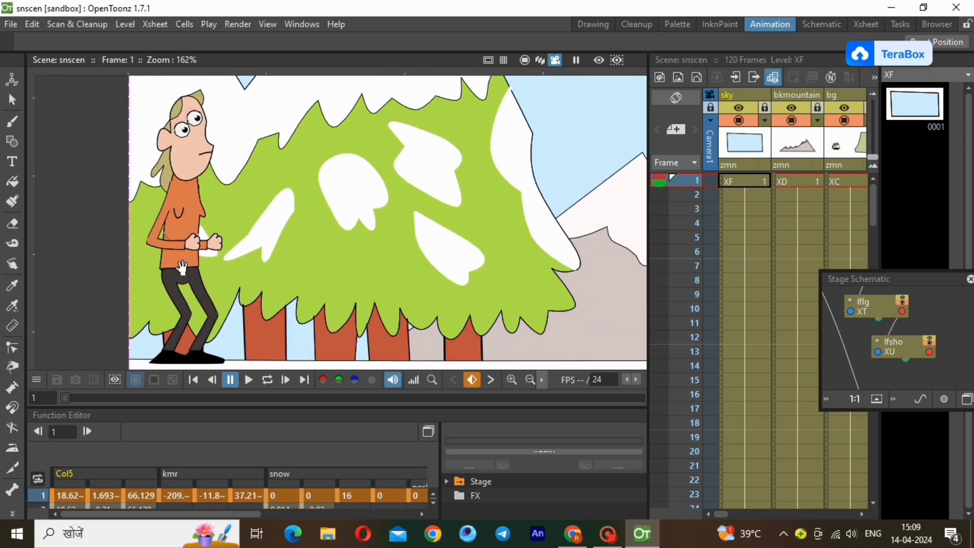
scroll(183, 267, "up", 1)
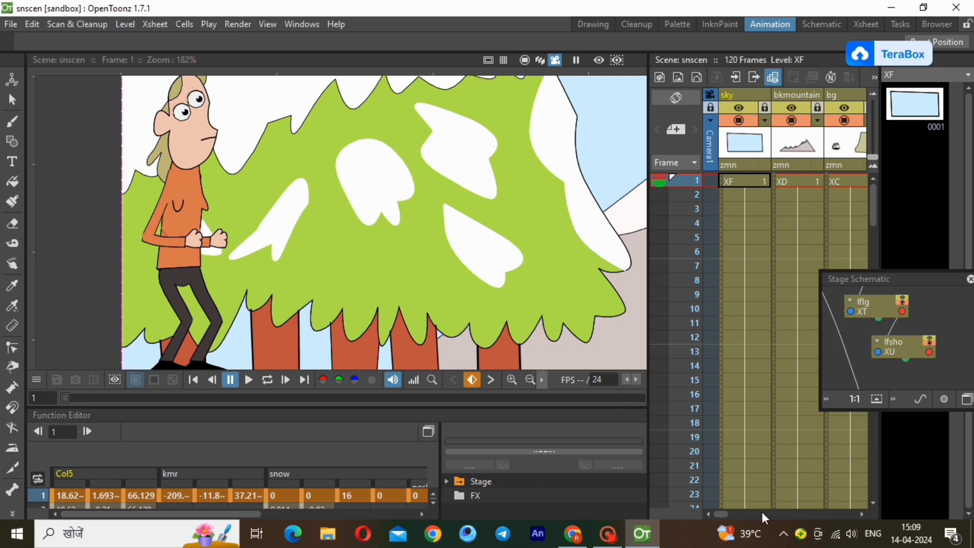
left_click(730, 511)
left_click_drag(732, 514, 747, 513)
left_click(721, 95)
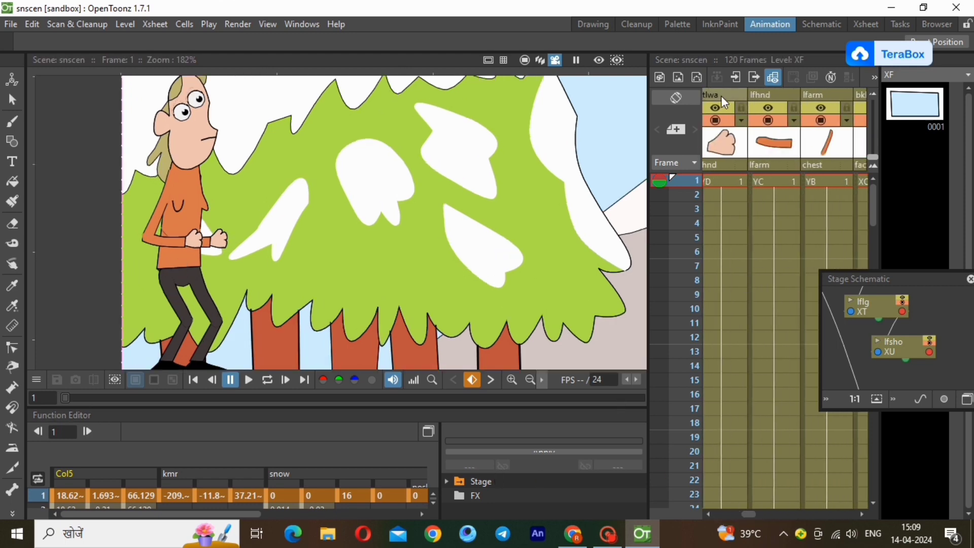
left_click(735, 181)
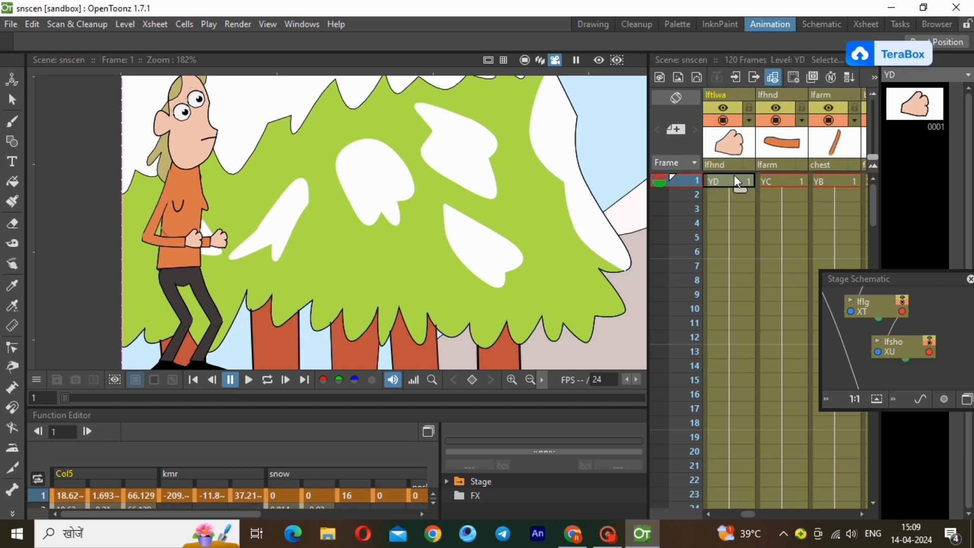
key("Right")
key("Left")
left_click(15, 487)
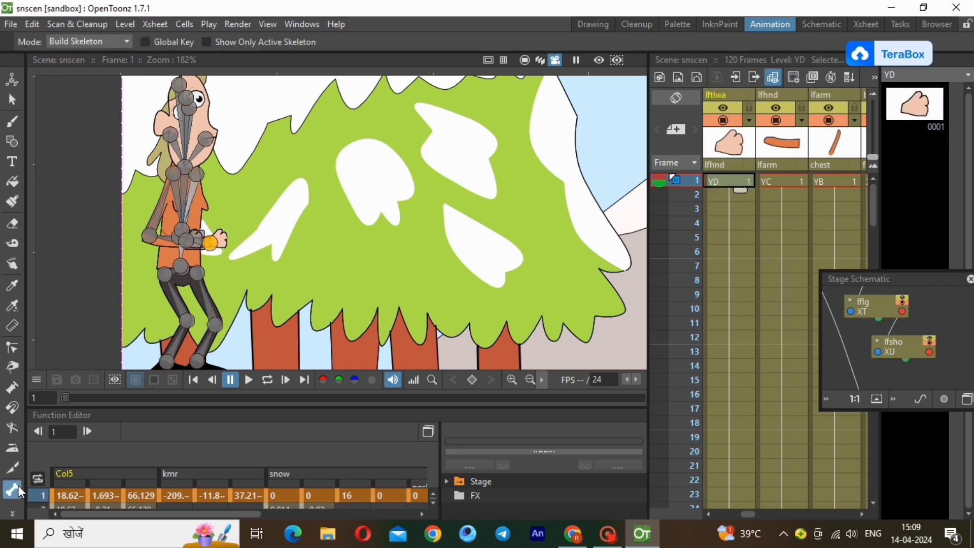
left_click(93, 42)
left_click(92, 65)
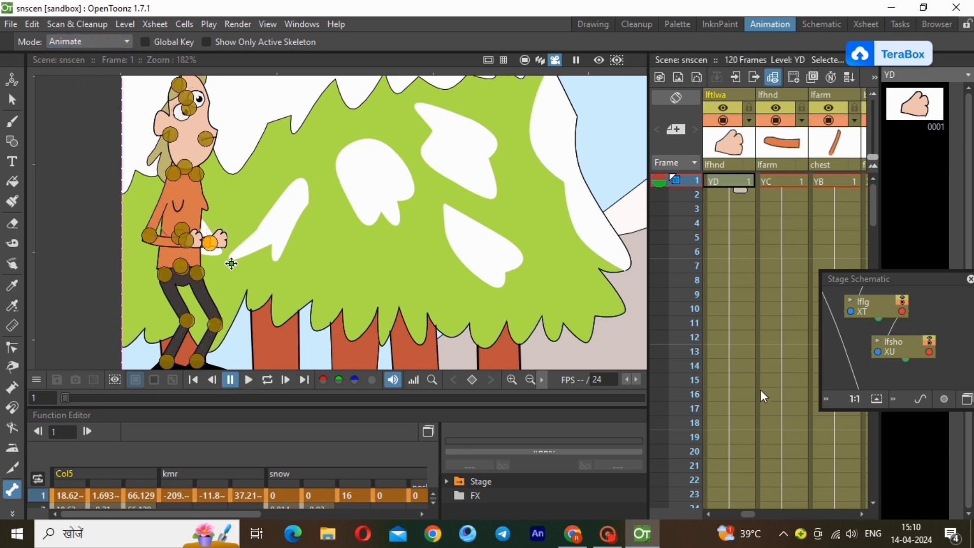
Set a key on the lfthi column at frame 1.
left_click_drag(749, 511, 778, 505)
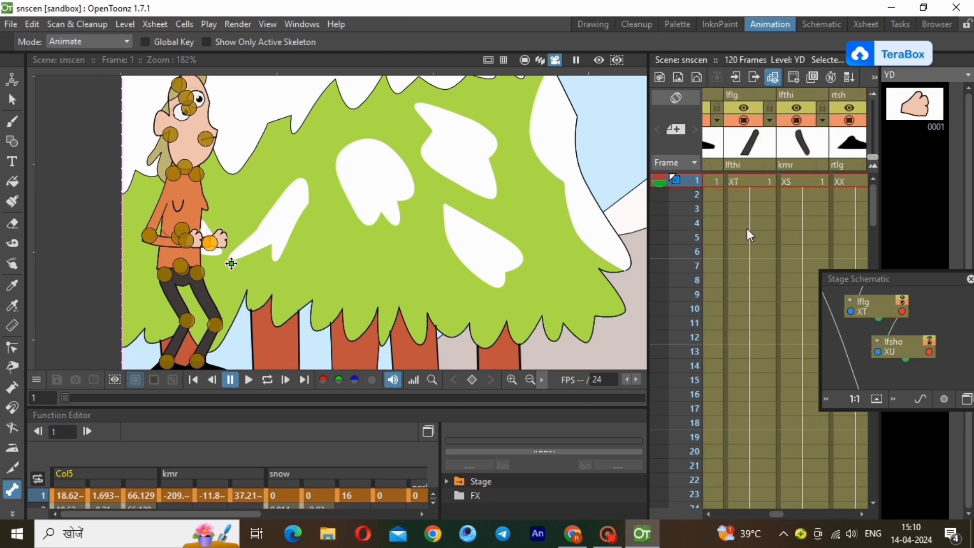
left_click(796, 95)
left_click(801, 181)
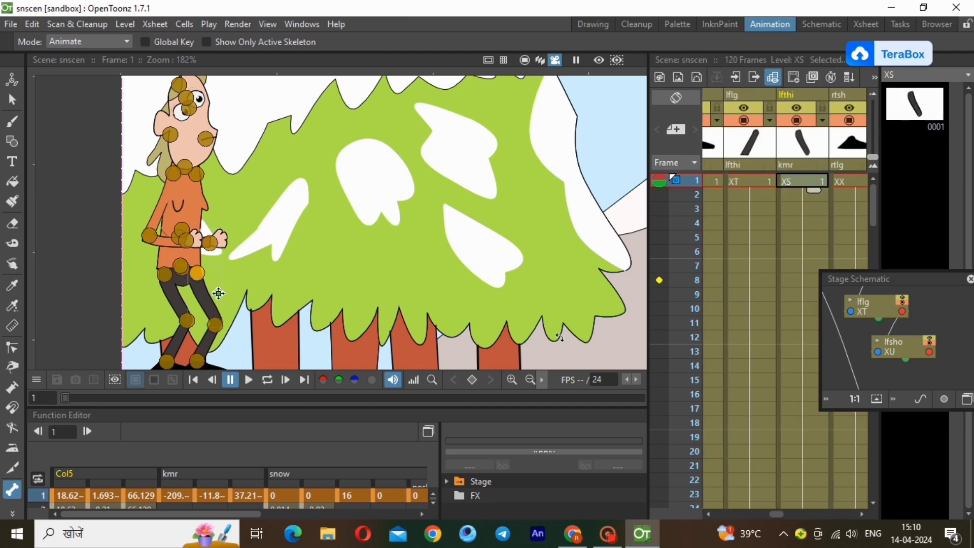
right_click(801, 180)
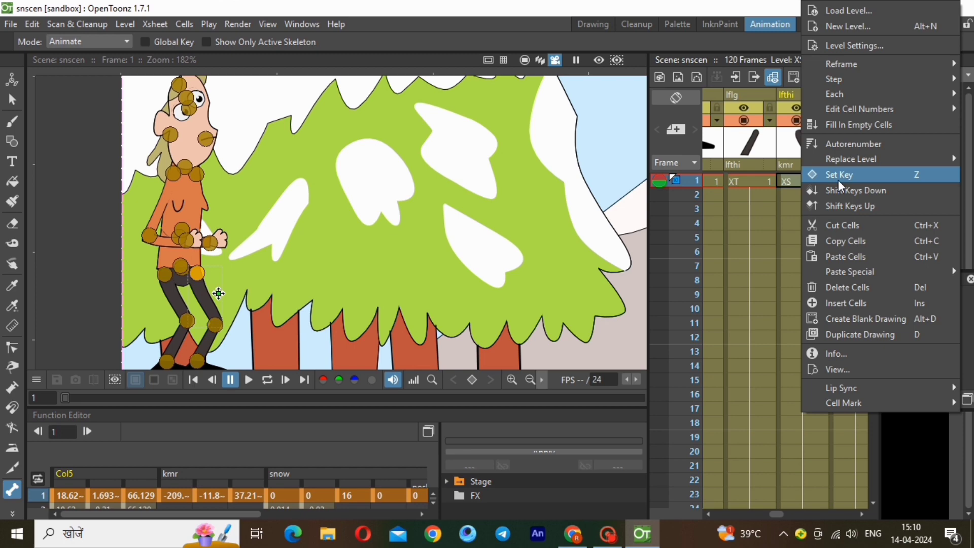
left_click(896, 175)
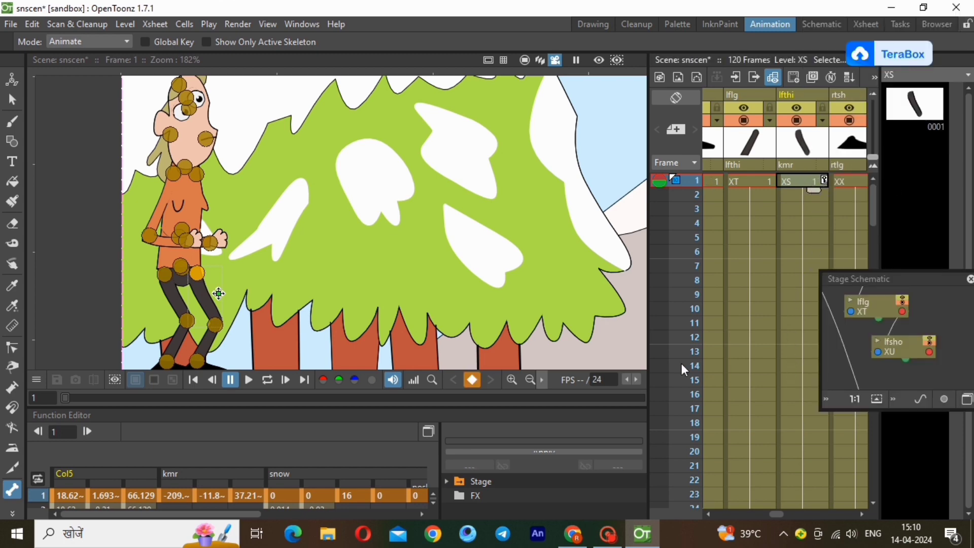
Rotate the character's left thigh forward at frame 7.
left_click(808, 366)
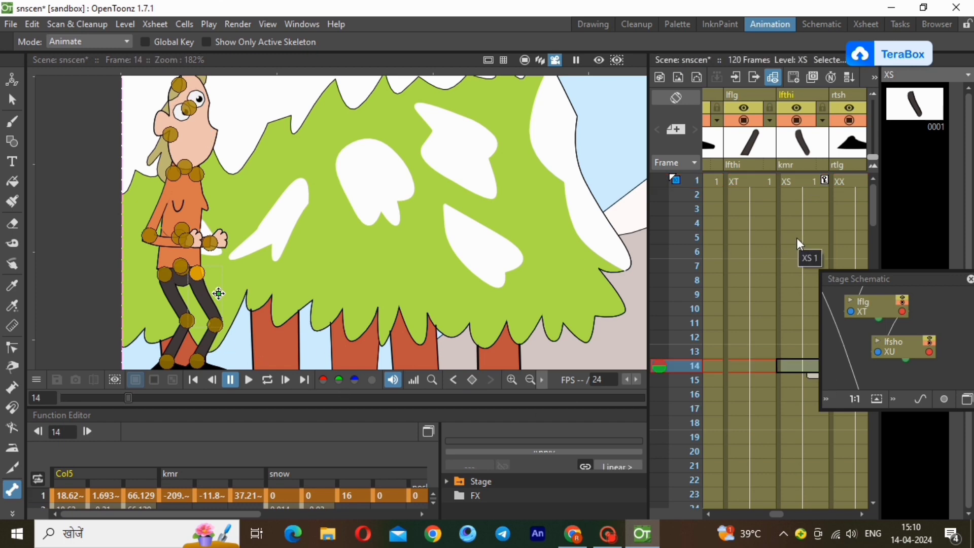
left_click(798, 267)
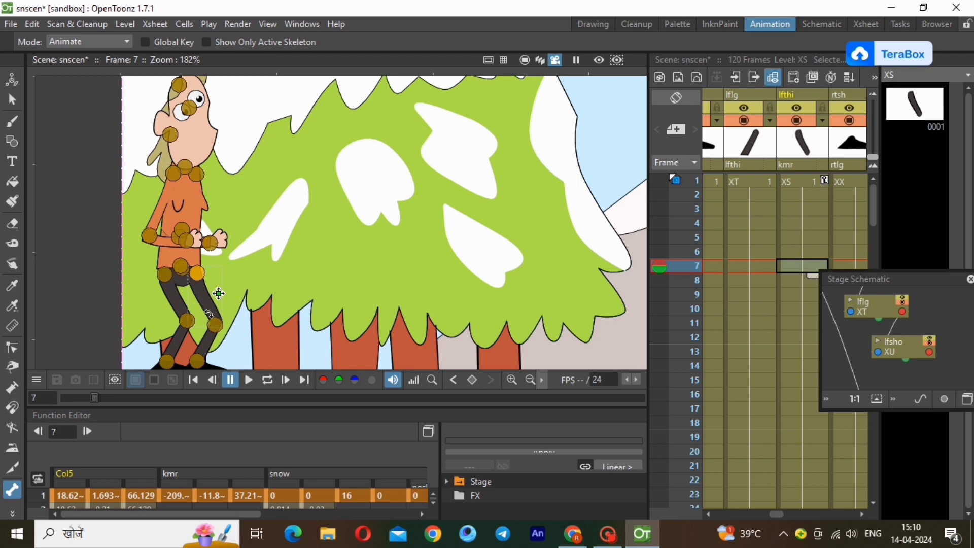
left_click_drag(209, 314, 231, 309)
left_click_drag(265, 351, 280, 367)
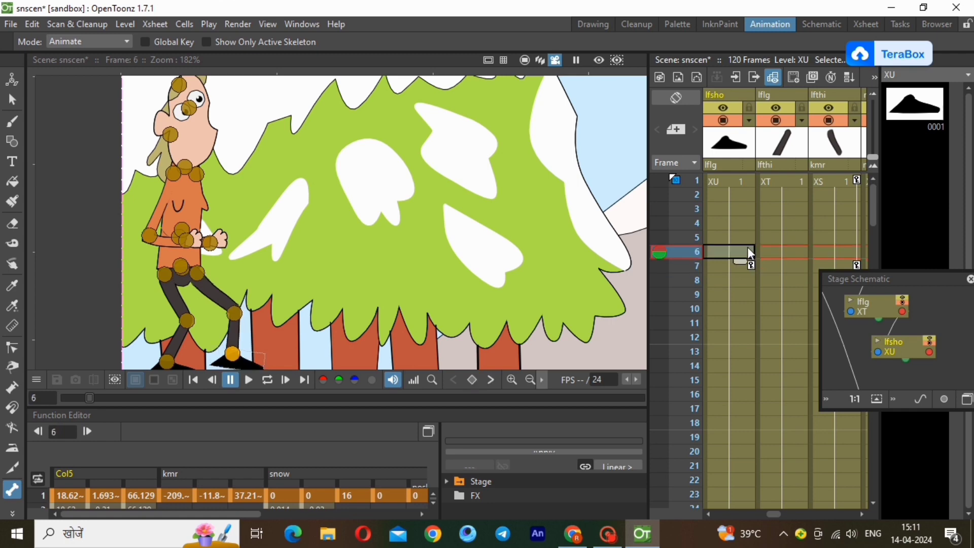
left_click(723, 270)
key("ctrl+z")
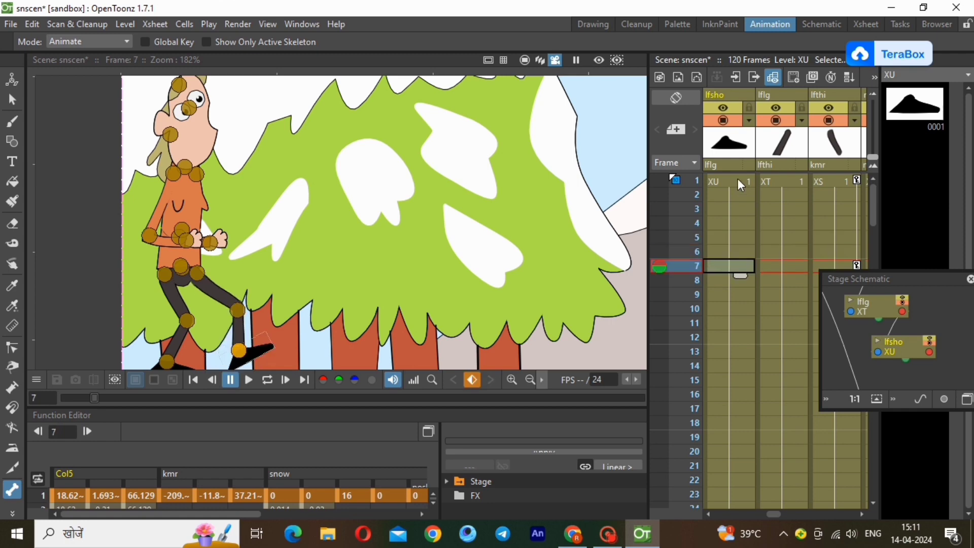
Set a key on the lfsho column at frame 1 and level the left shoe at frame 7.
left_click(738, 180)
right_click(738, 180)
left_click(760, 175)
left_click(730, 266)
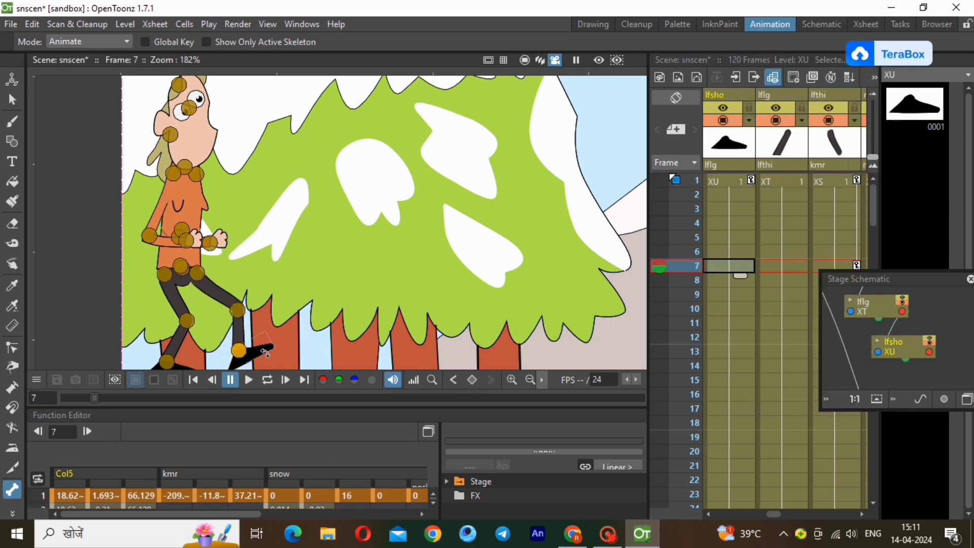
Set a key on the lflg column at frame 1, and pose the left lower leg and thigh in a forward stride at frame 7.
left_click(781, 266)
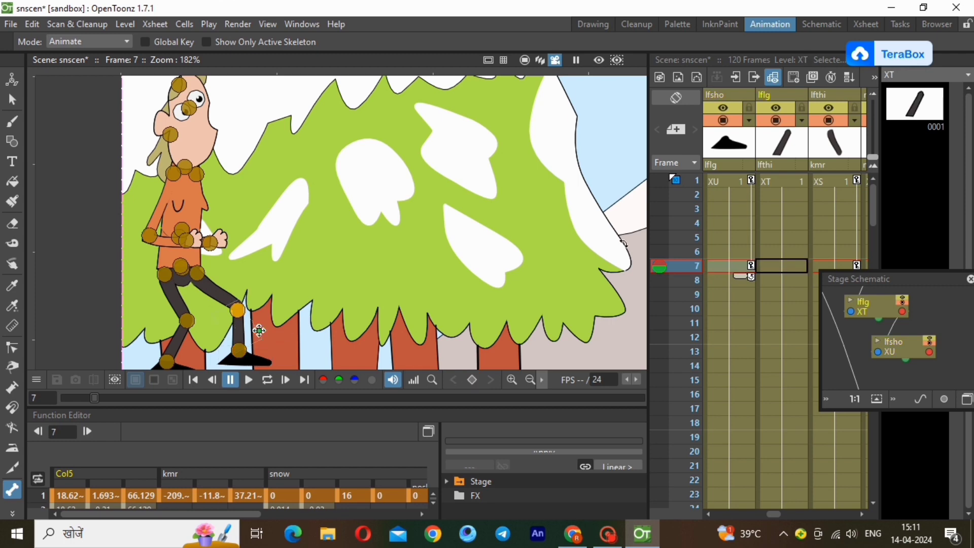
right_click(783, 267)
left_click(816, 178)
left_click(782, 268)
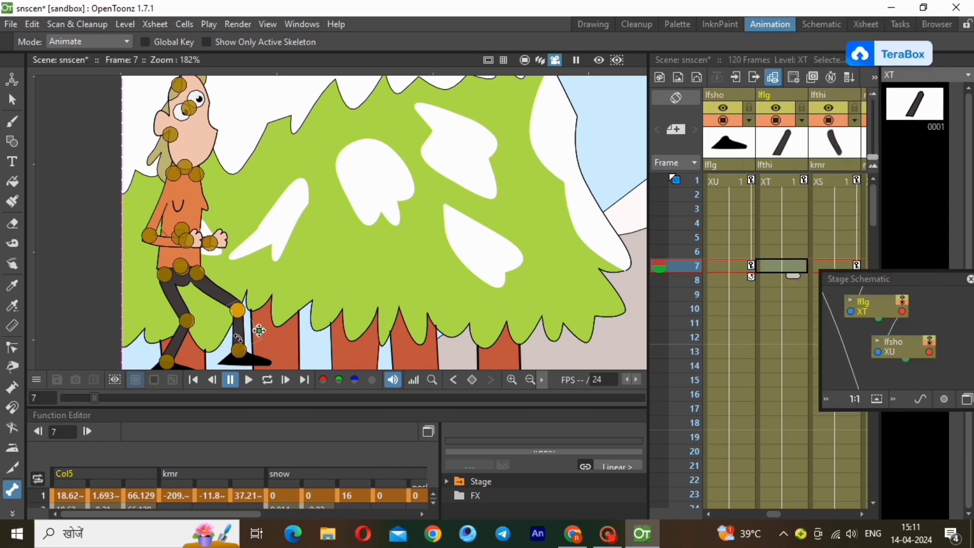
left_click_drag(239, 338, 279, 353)
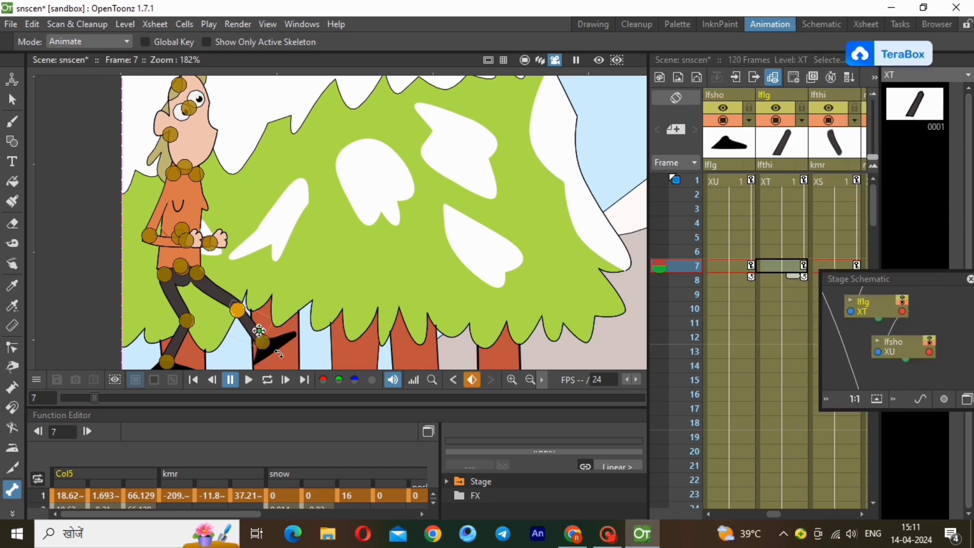
left_click(211, 288)
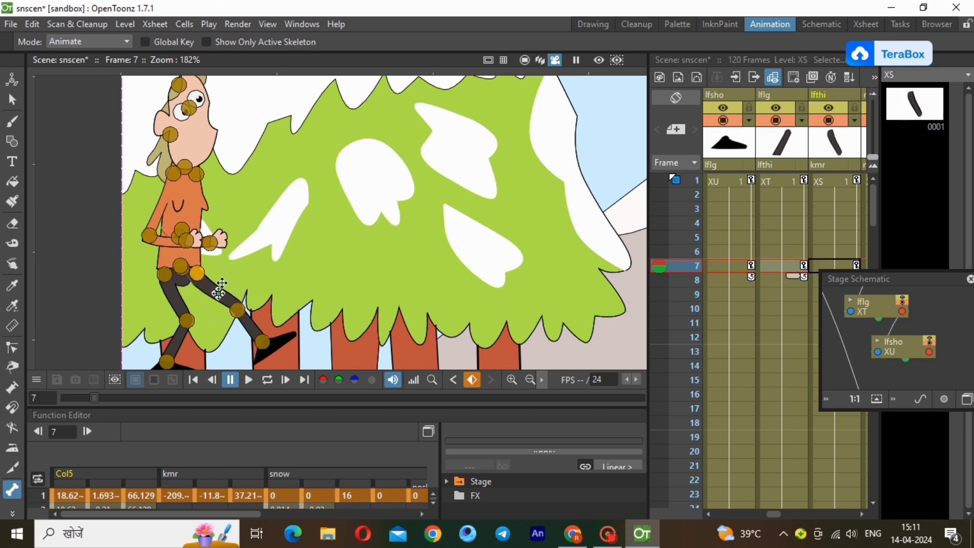
left_click_drag(235, 298, 237, 306)
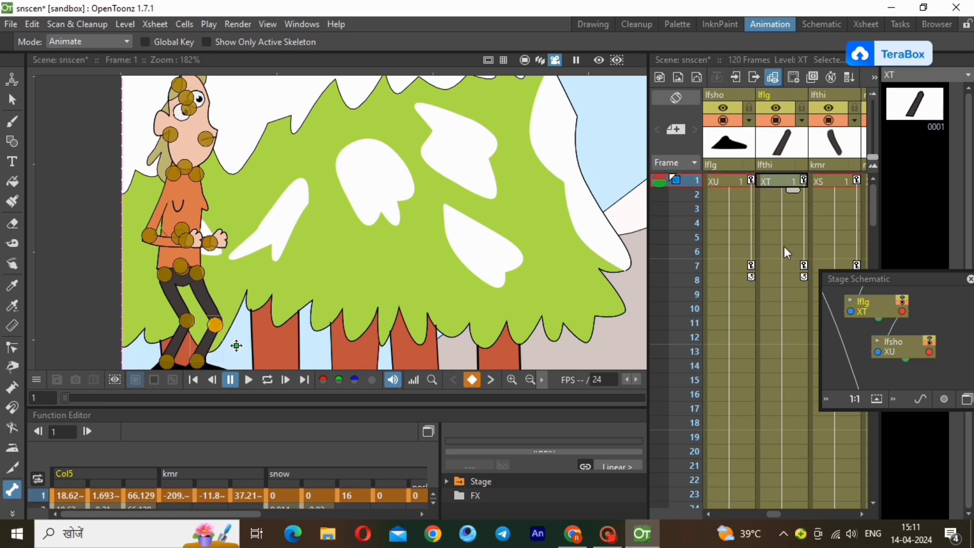
Set a key on the kmr column at frame 1, and shift and tilt the hips so the body leans forward at frame 7.
left_click(188, 277)
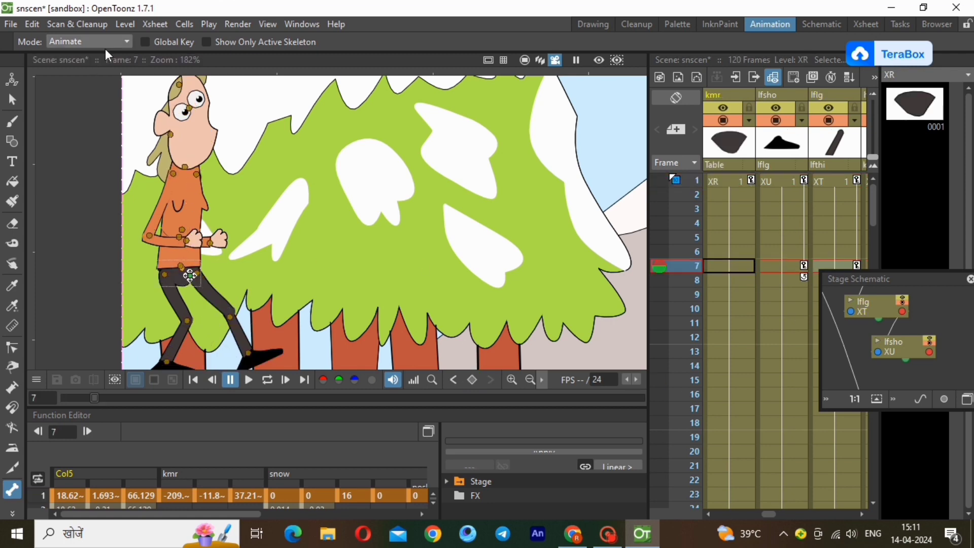
left_click(218, 294)
left_click_drag(181, 282, 177, 284)
left_click_drag(181, 285, 178, 286)
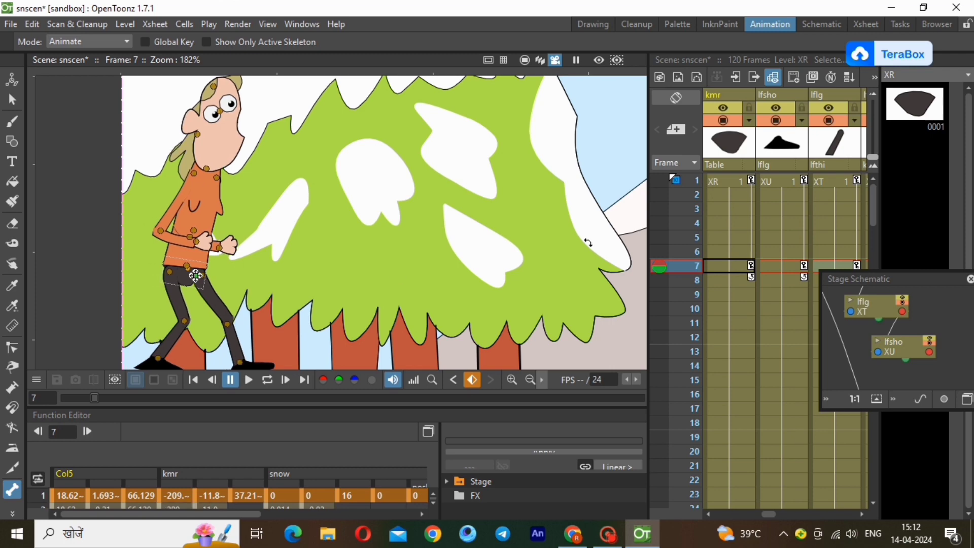
Compare the character's pose at frame 1 with the stride pose at frame 7.
left_click(787, 178)
left_click(787, 266)
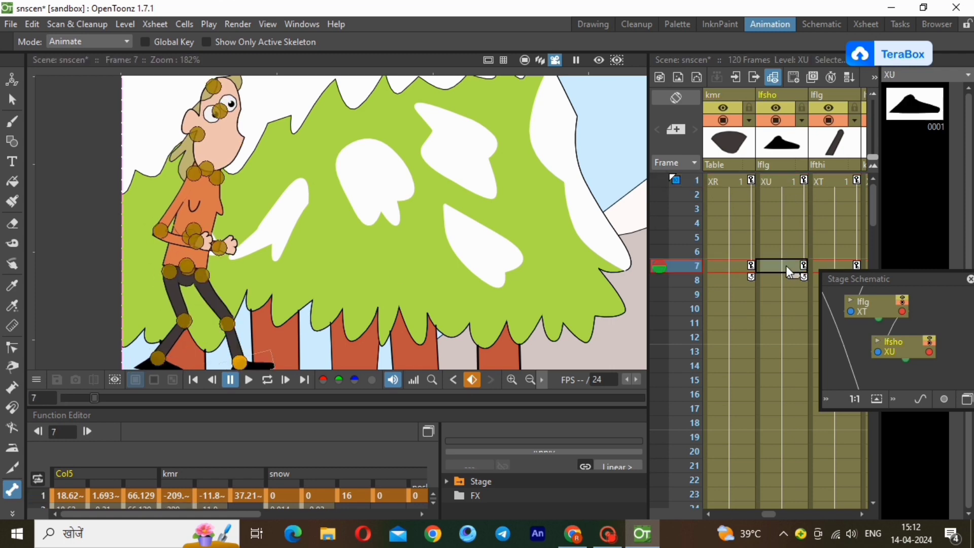
left_click(723, 179)
left_click(727, 267)
key("Down")
key("Down")
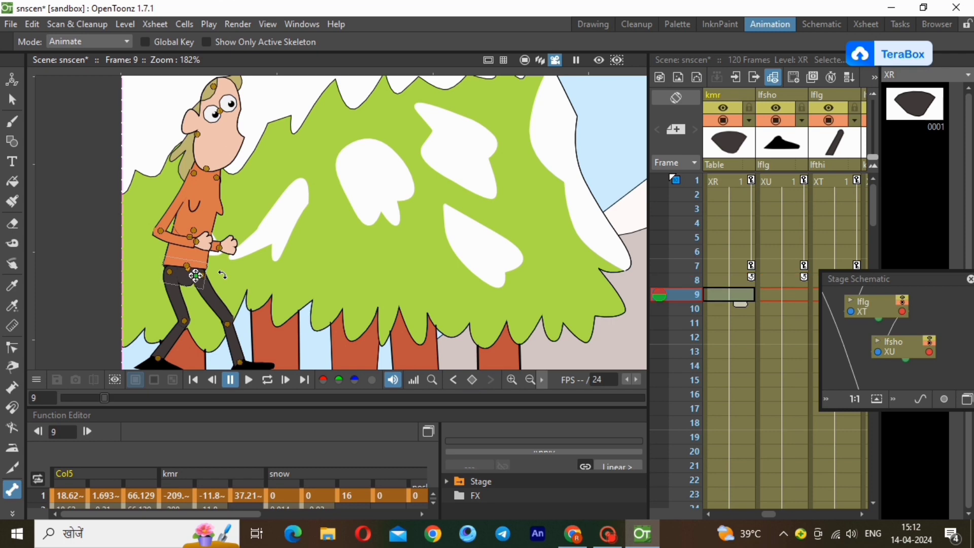
key("Up")
key("Up")
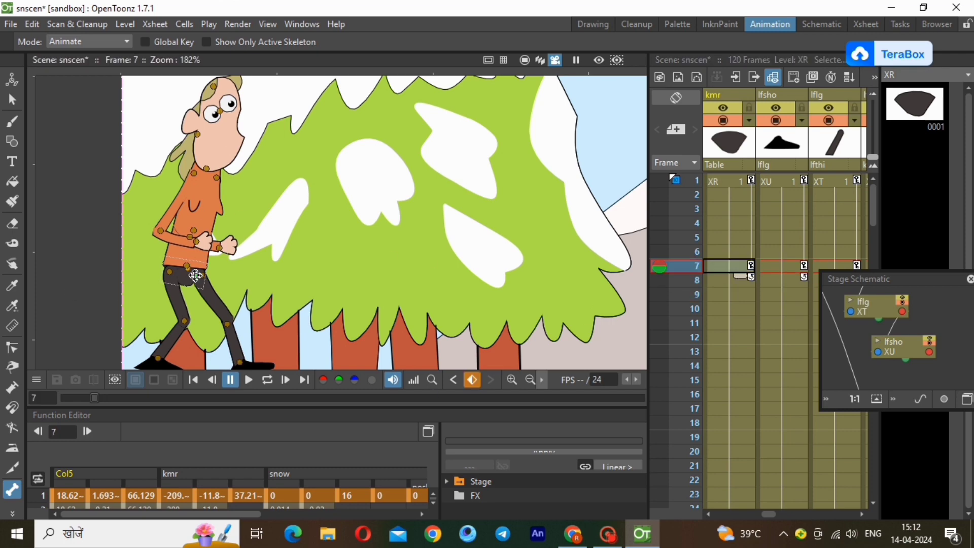
left_click(736, 179)
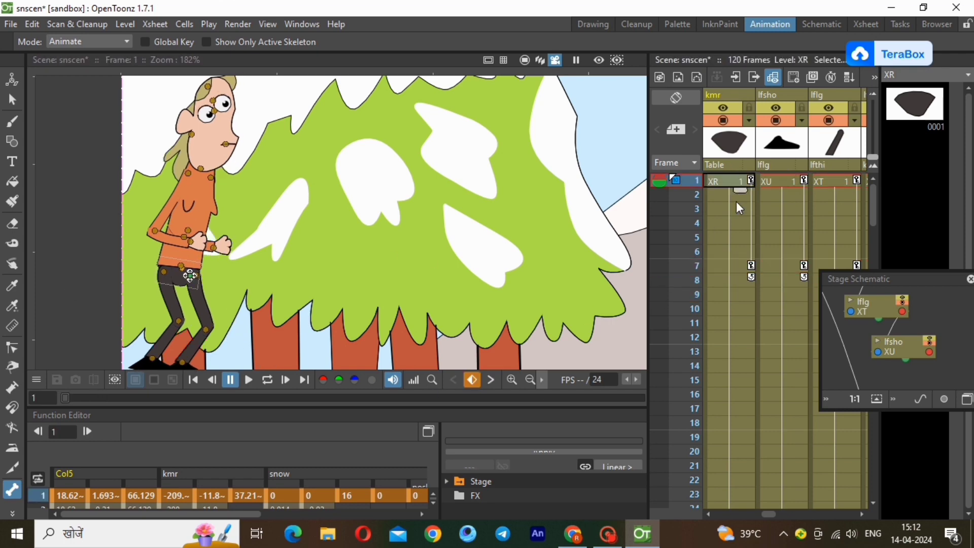
left_click(736, 266)
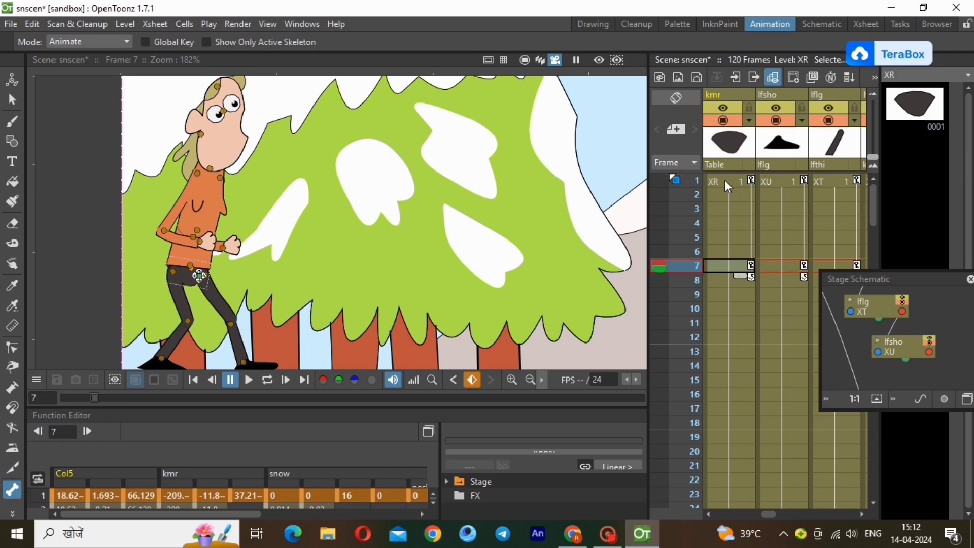
left_click(726, 180)
left_click(732, 265)
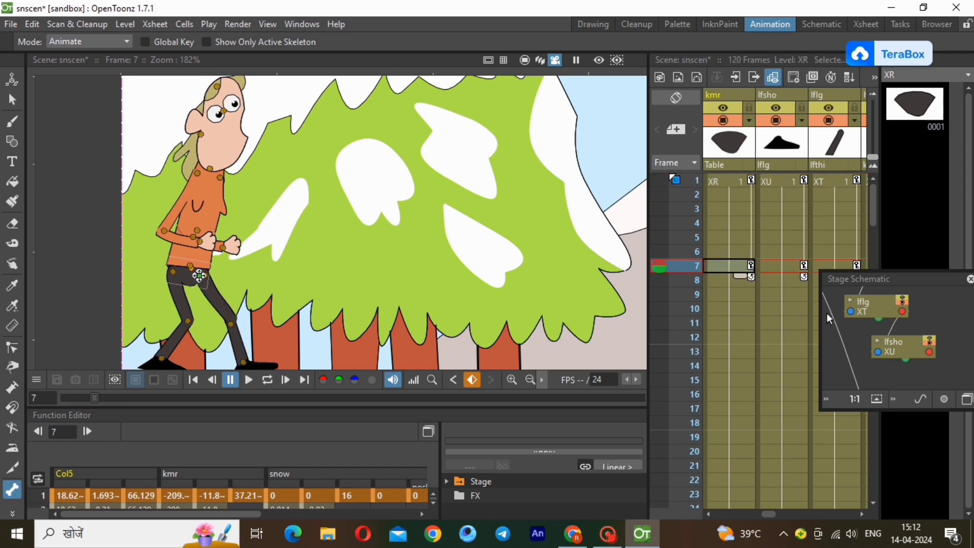
Set a key on the rtlg column at frame 7.
left_click_drag(769, 513, 775, 510)
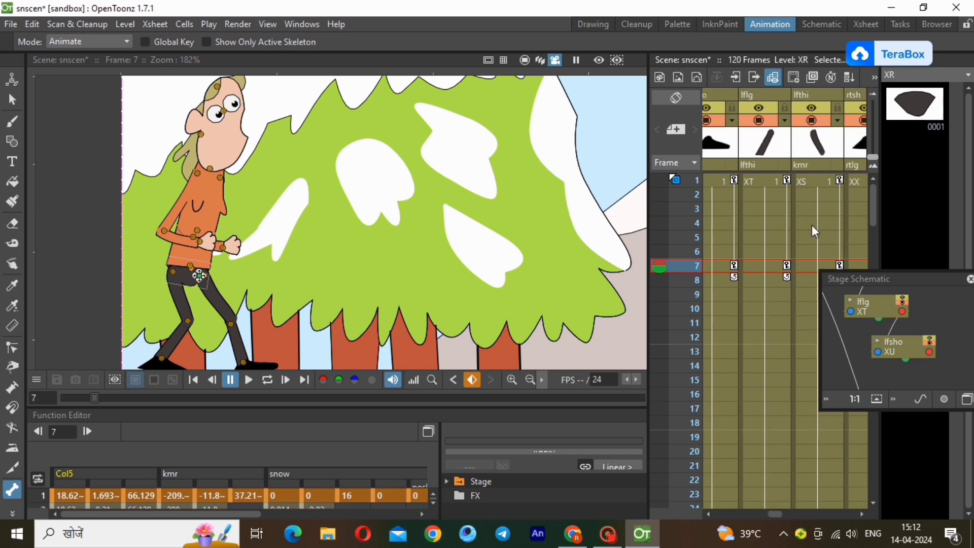
left_click(805, 466)
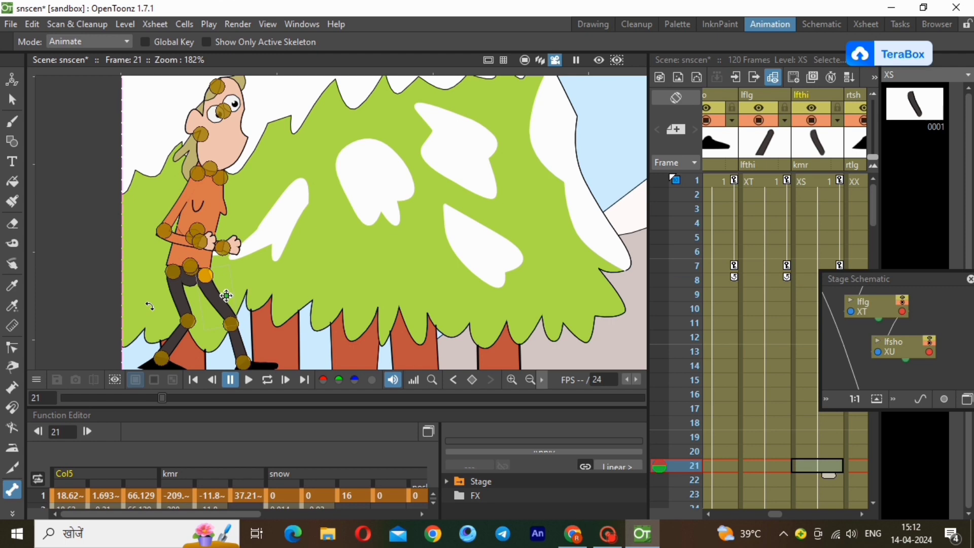
left_click(177, 296)
right_click(789, 266)
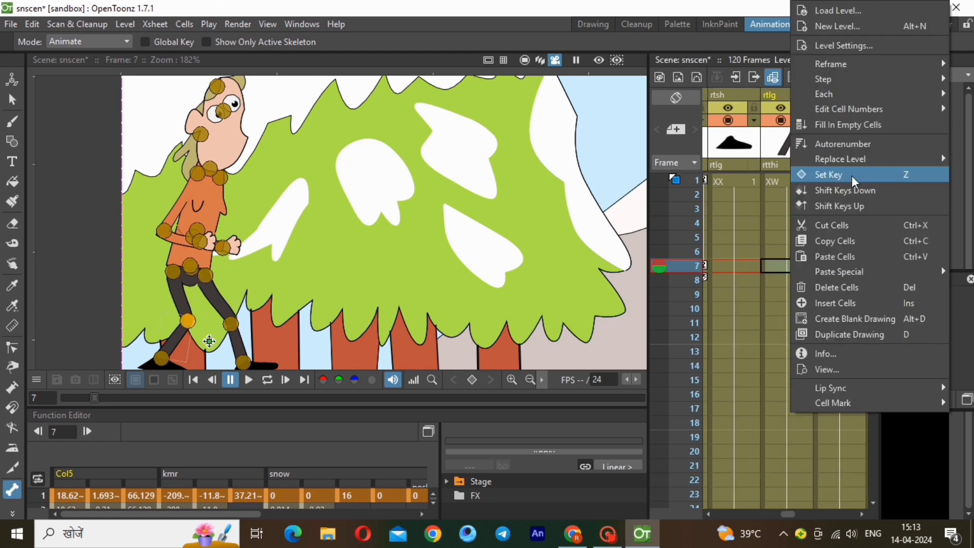
left_click(852, 176)
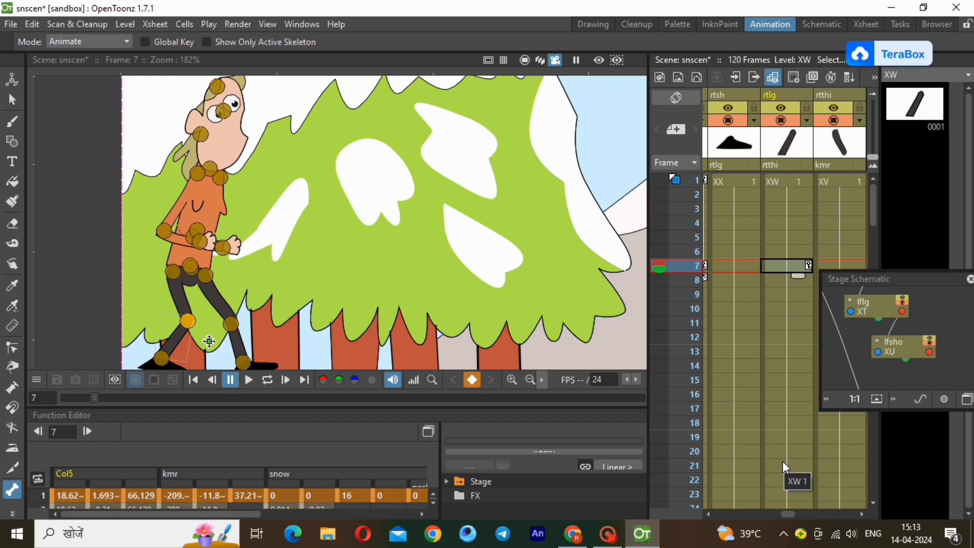
Set keys on the rtthi and rtsh columns at frame 7.
left_click(836, 265)
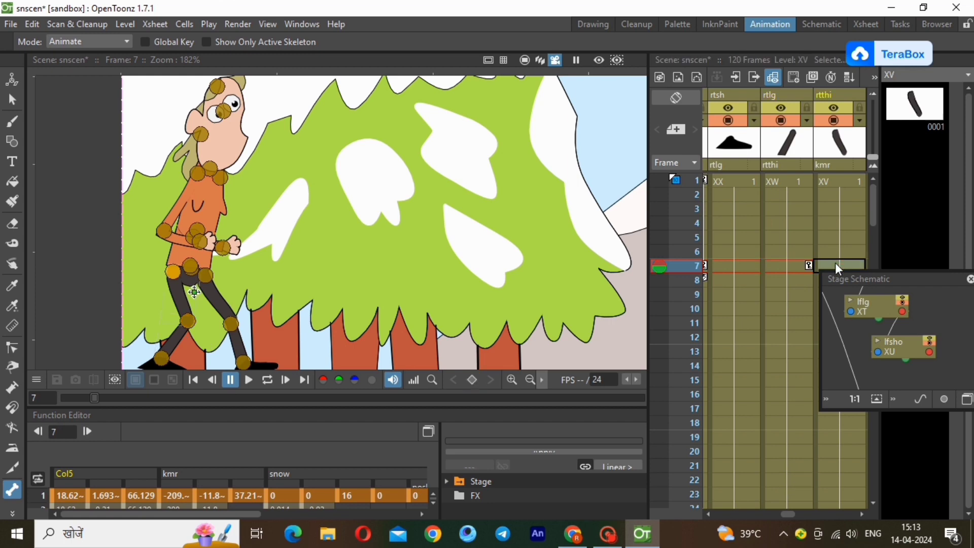
right_click(838, 267)
left_click(852, 188)
left_click_drag(790, 514, 792, 517)
right_click(761, 266)
left_click(837, 187)
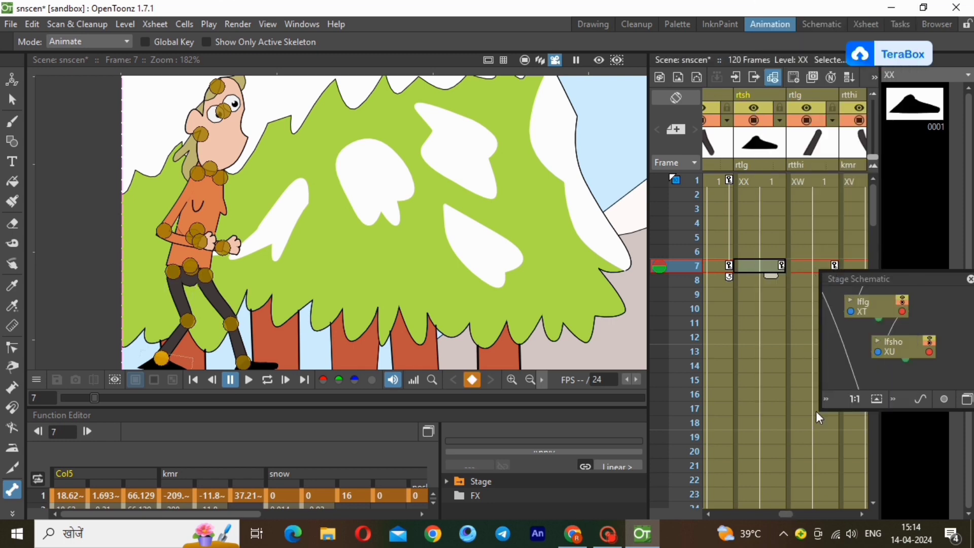
Pose the right thigh, lower leg and shoe in a forward step at frame 21.
left_click(183, 304)
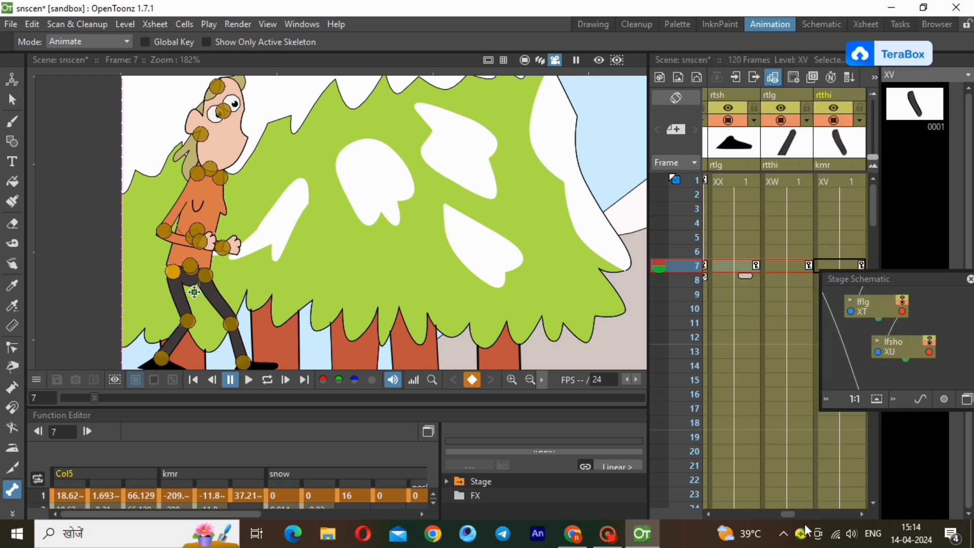
left_click(833, 465)
mouse_move(178, 295)
left_mouse_down()
mouse_move(200, 340)
mouse_move(234, 323)
mouse_move(264, 338)
left_mouse_up()
left_click(214, 334)
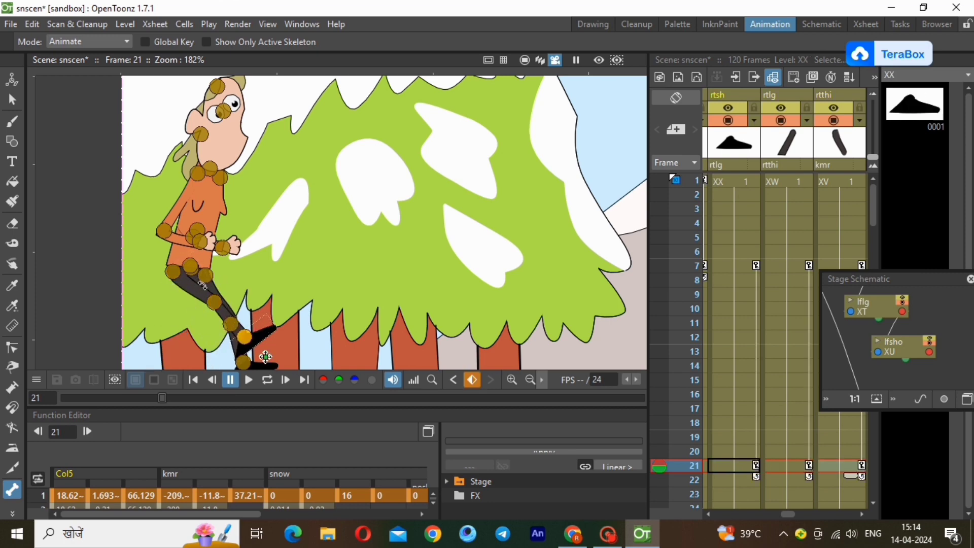
left_click(194, 292)
left_click_drag(194, 292, 197, 318)
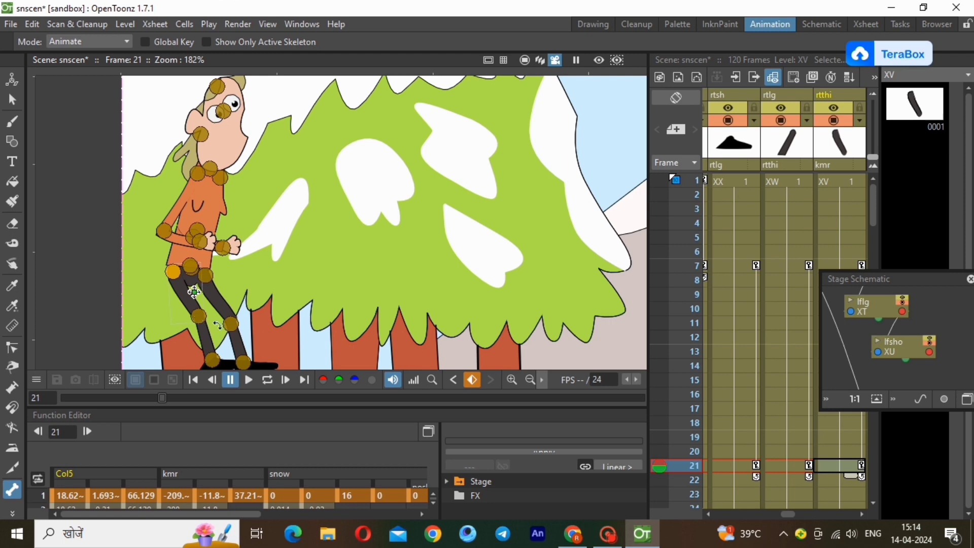
Swing the left thigh behind the body and rotate the left shoe flat to the ground at frame 21.
left_click(224, 296)
left_click_drag(221, 296, 169, 299)
key("ctrl+z")
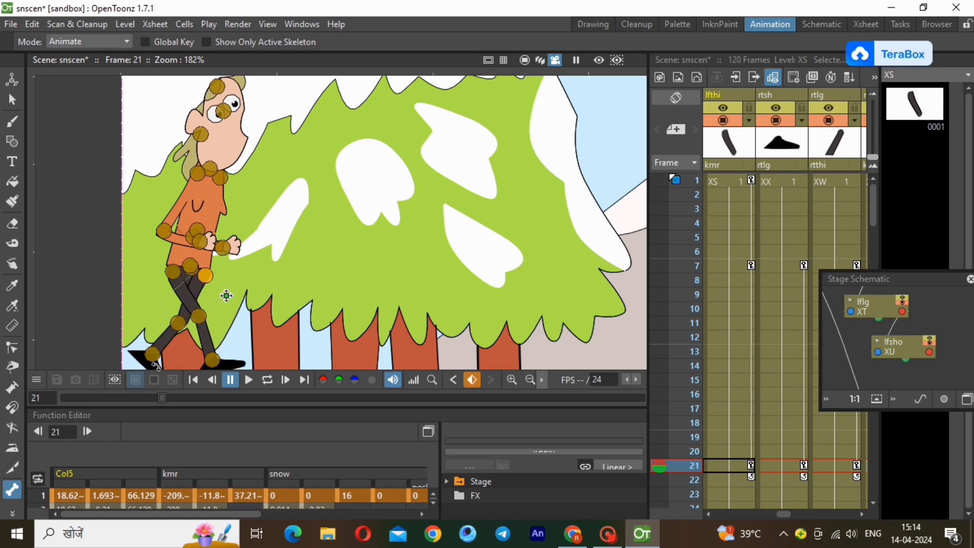
left_click(153, 365)
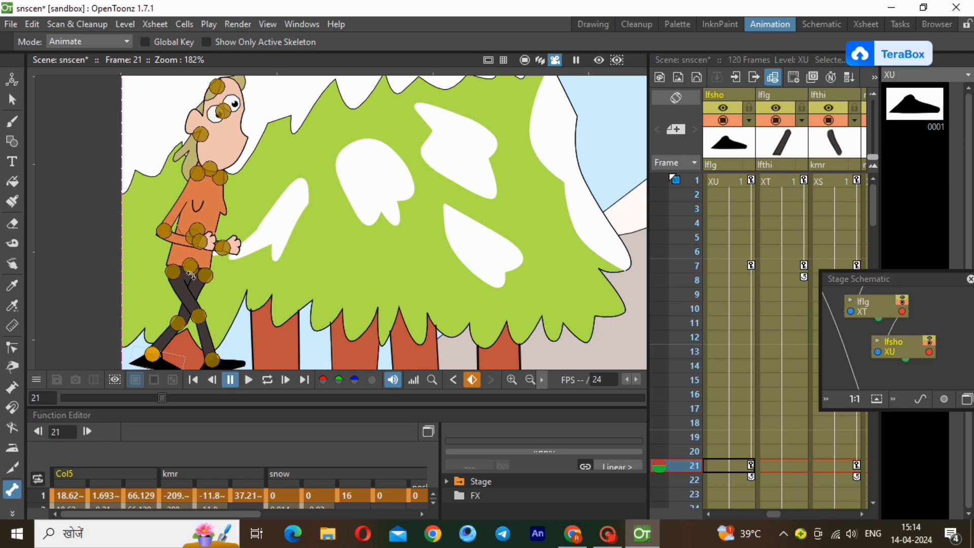
left_click(195, 292)
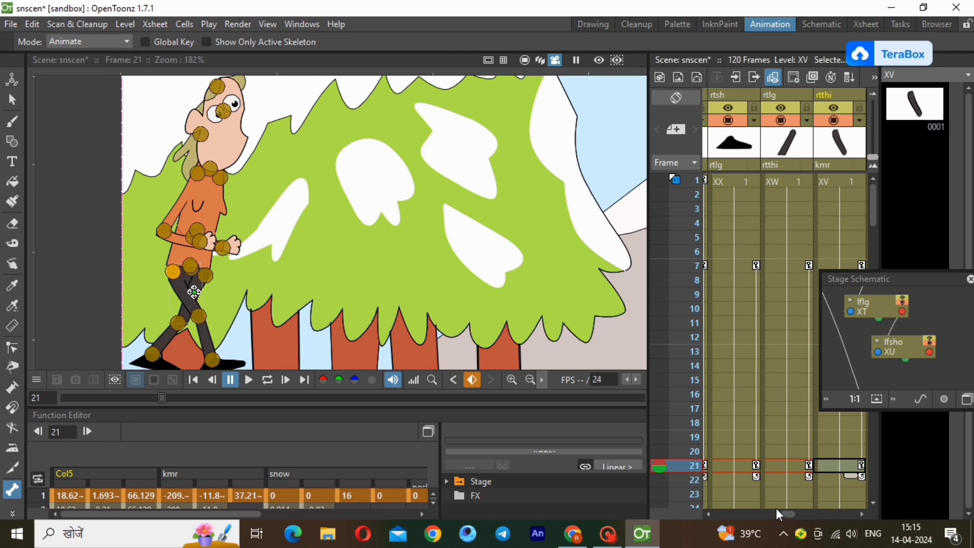
Straighten the body by rotating the hips and move the character forward at frame 21, comparing the pose with frame 7.
left_click_drag(788, 516, 766, 515)
left_click(198, 275)
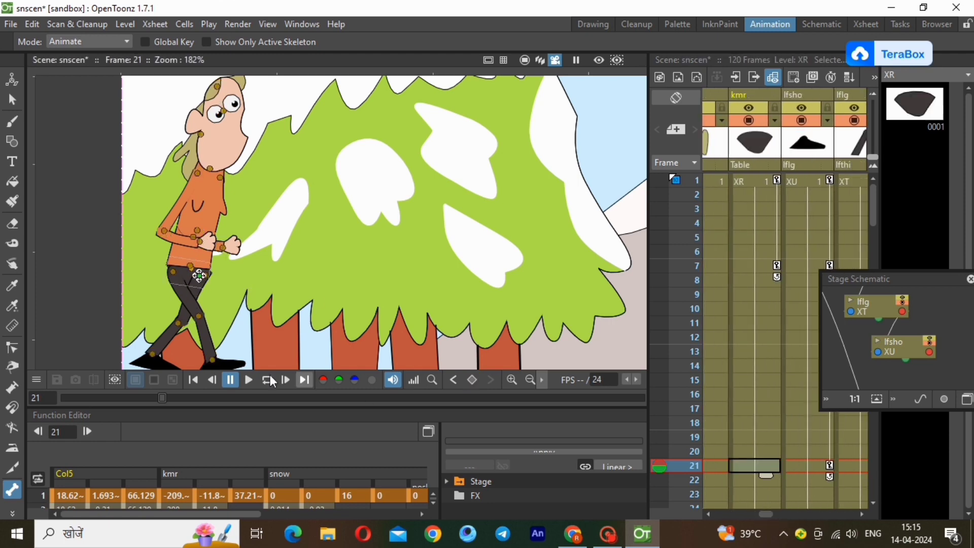
mouse_move(198, 276)
left_mouse_down()
mouse_move(218, 284)
mouse_move(199, 276)
left_mouse_up()
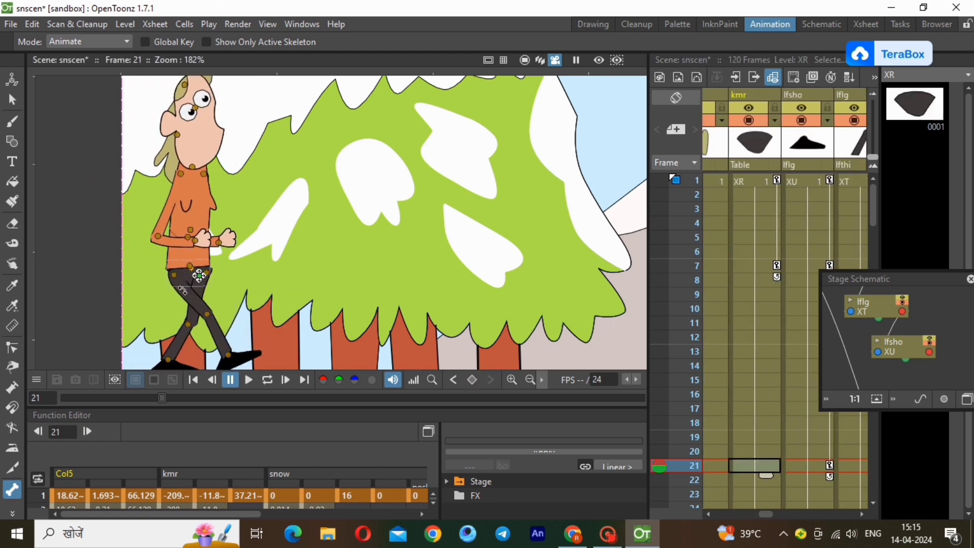
left_click(745, 266)
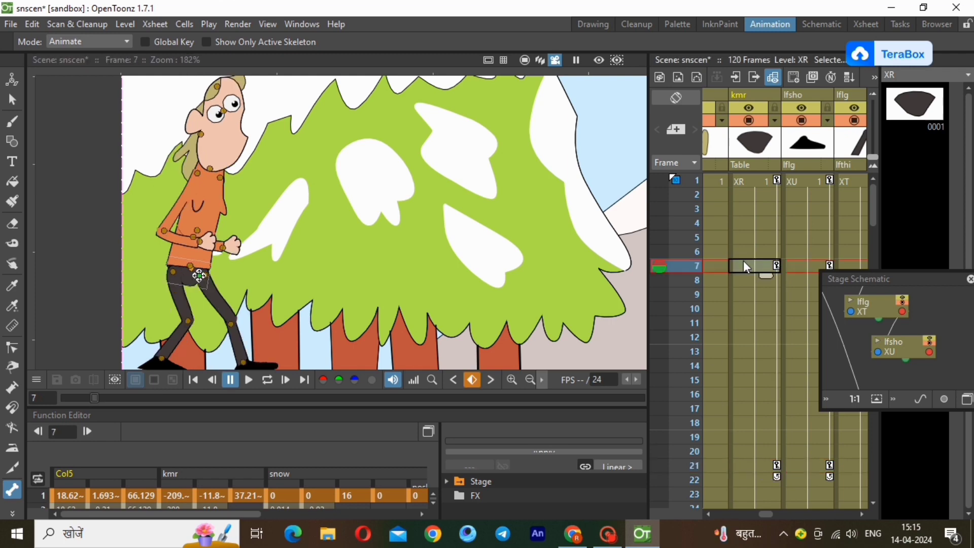
left_click(767, 466)
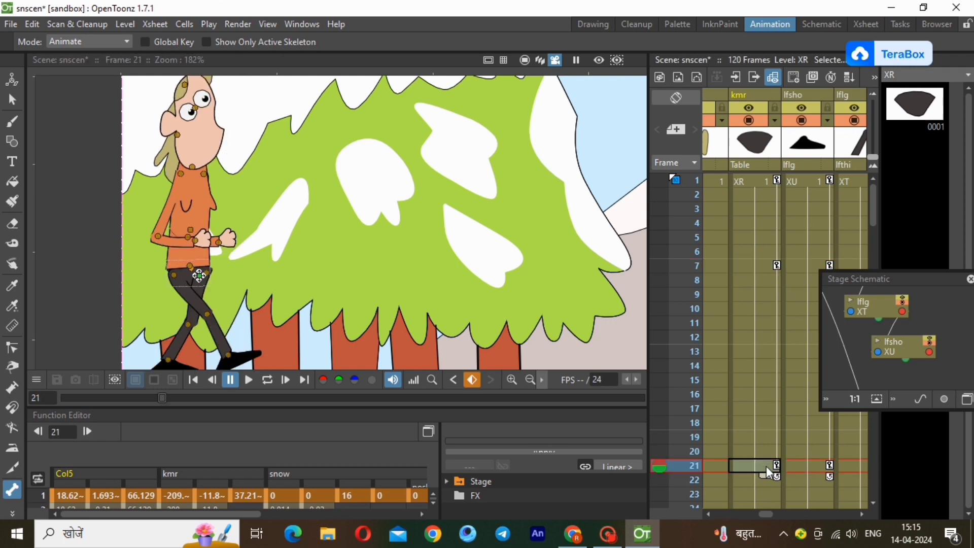
left_click_drag(216, 276, 301, 277)
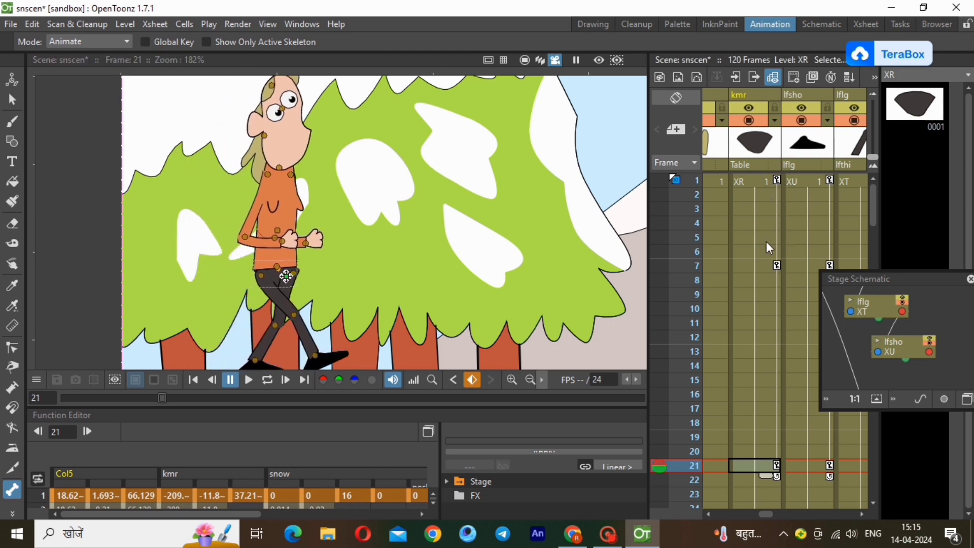
left_click(767, 265)
left_click(764, 462)
Bend the right lower leg backward at frame 14 as the passing pose between the two strides.
left_click(735, 366)
left_click(262, 339)
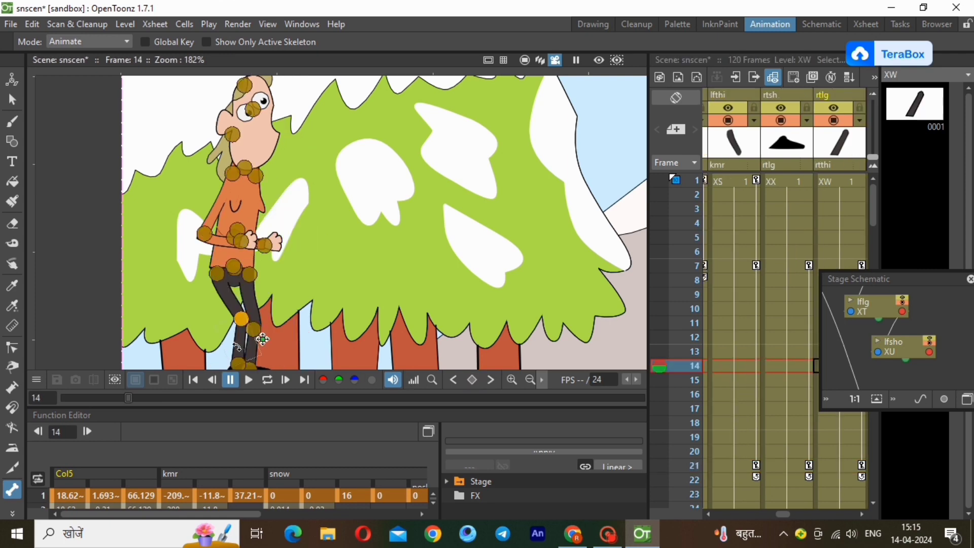
left_click_drag(263, 339, 218, 327)
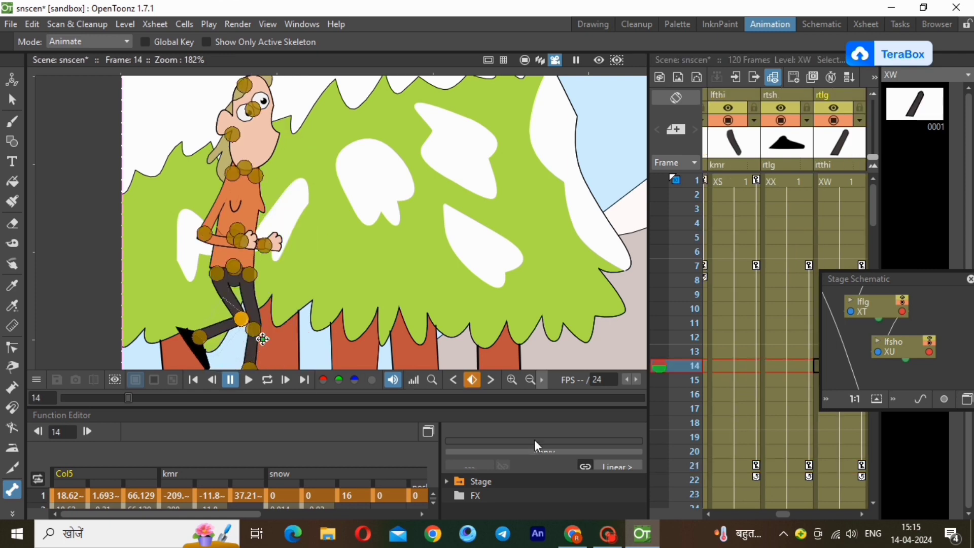
Check the poses at frames 21 and 1, and play back the walk.
left_click(848, 466)
left_click(833, 182)
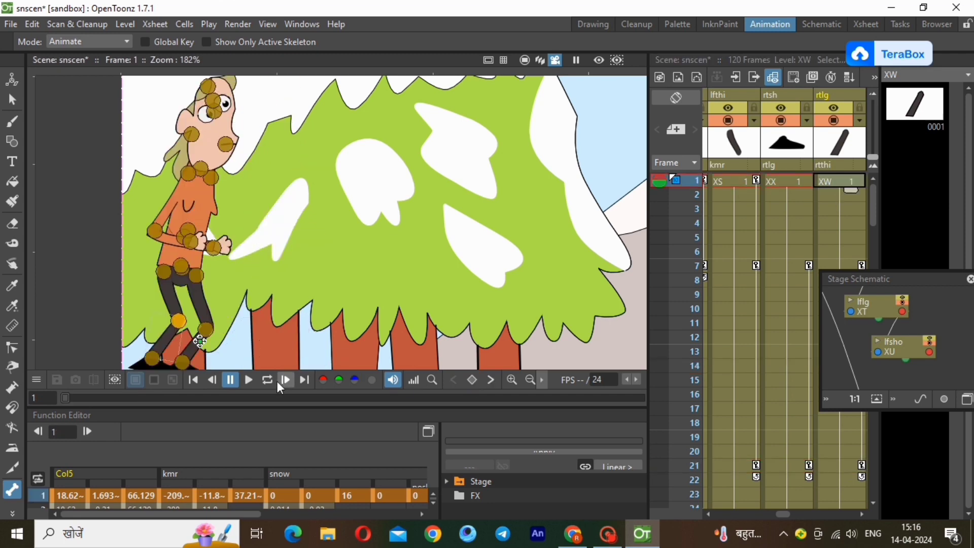
left_click(249, 380)
left_click(249, 380)
Swing the left leg forward into the next stride at frame 35 and adjust its shoe.
mouse_move(872, 243)
left_mouse_down()
mouse_move(868, 178)
mouse_move(876, 256)
left_mouse_up()
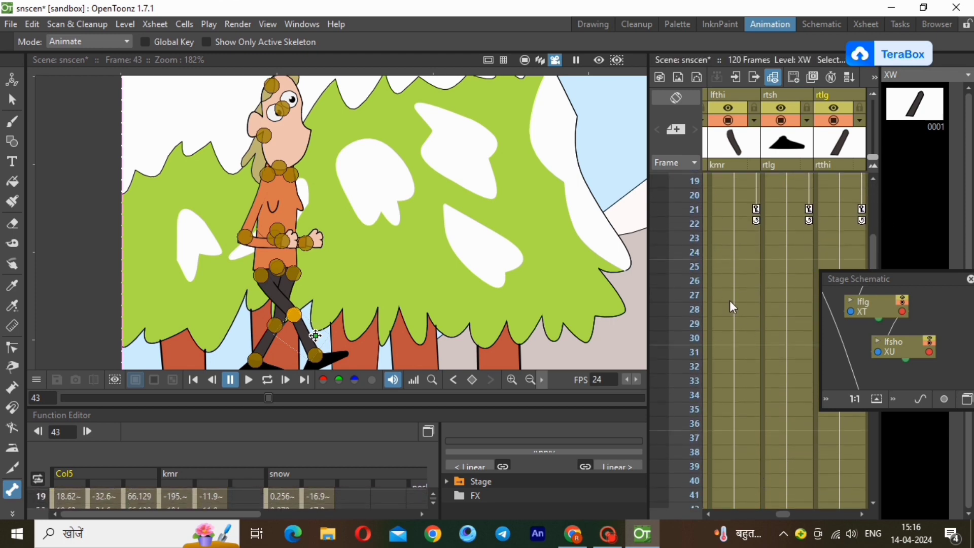
left_click(739, 411)
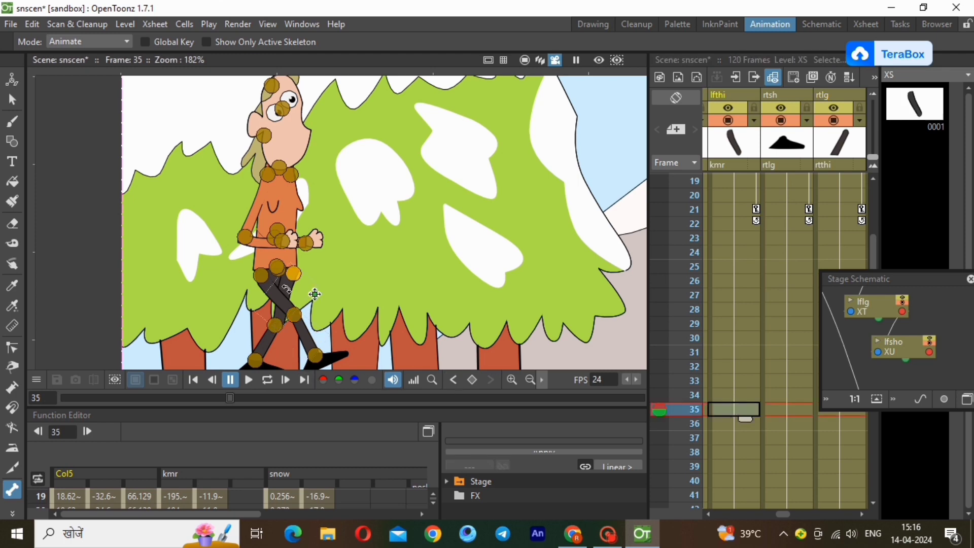
left_click_drag(315, 295, 315, 295)
left_click_drag(361, 352, 292, 329)
Swing the right thigh behind the body and rotate the right shoe at frame 35.
left_click(283, 304)
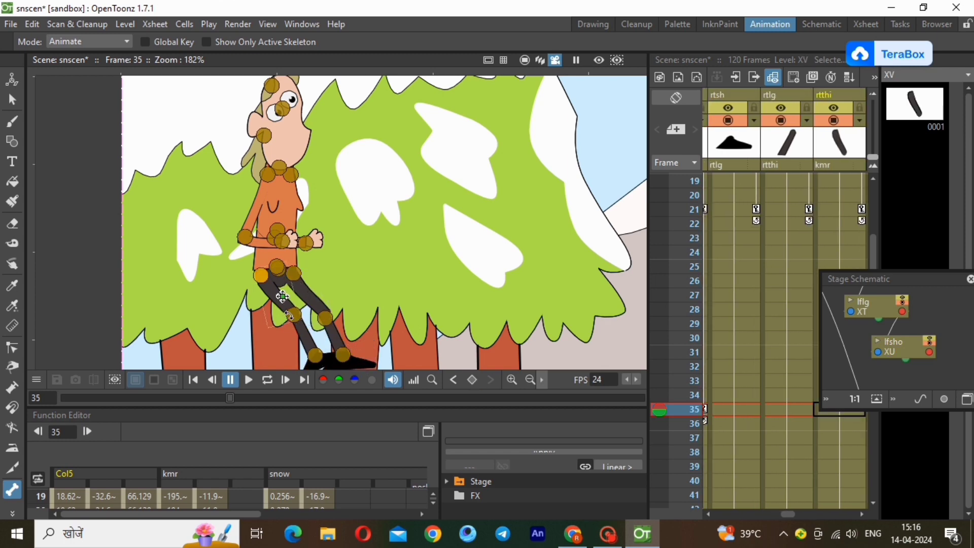
left_click_drag(262, 290, 255, 307)
left_click_drag(205, 365, 204, 372)
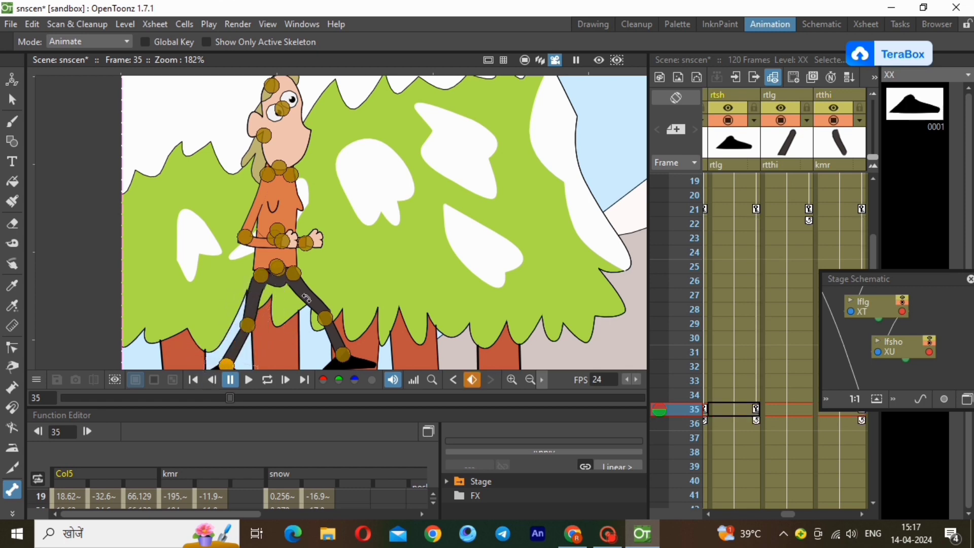
Move the hips forward with the whole character at frame 35, comparing the position with frame 21.
left_click_drag(307, 298, 374, 271)
left_click(729, 211)
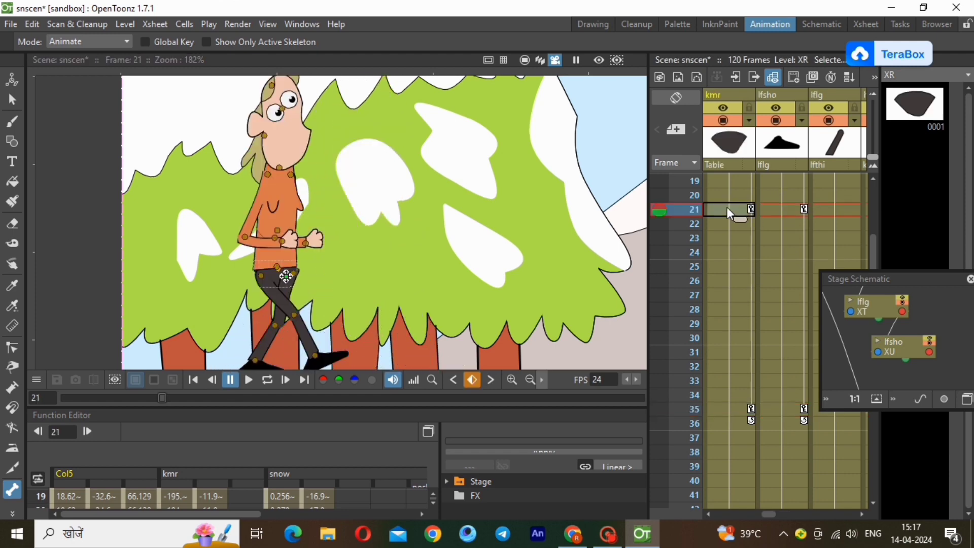
left_click(742, 411)
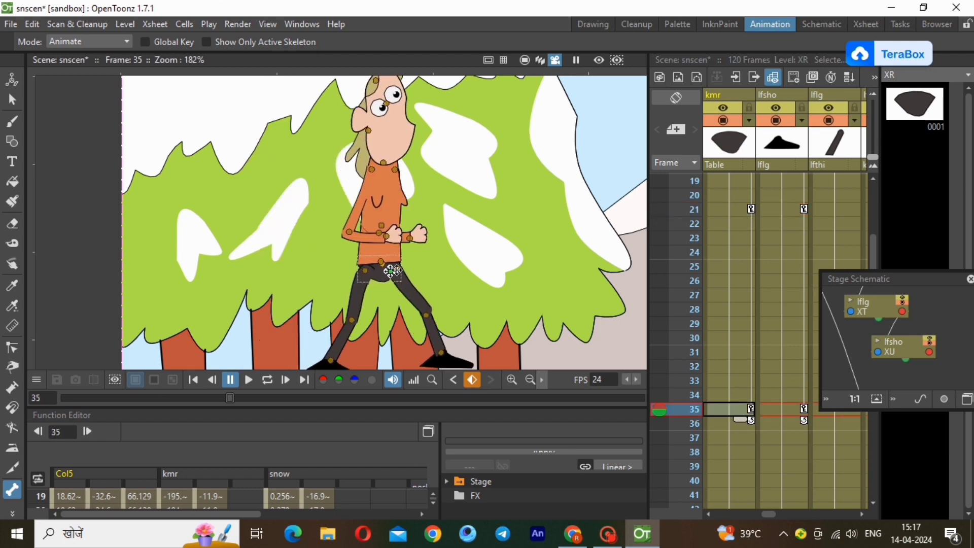
left_click(738, 208)
left_click(745, 410)
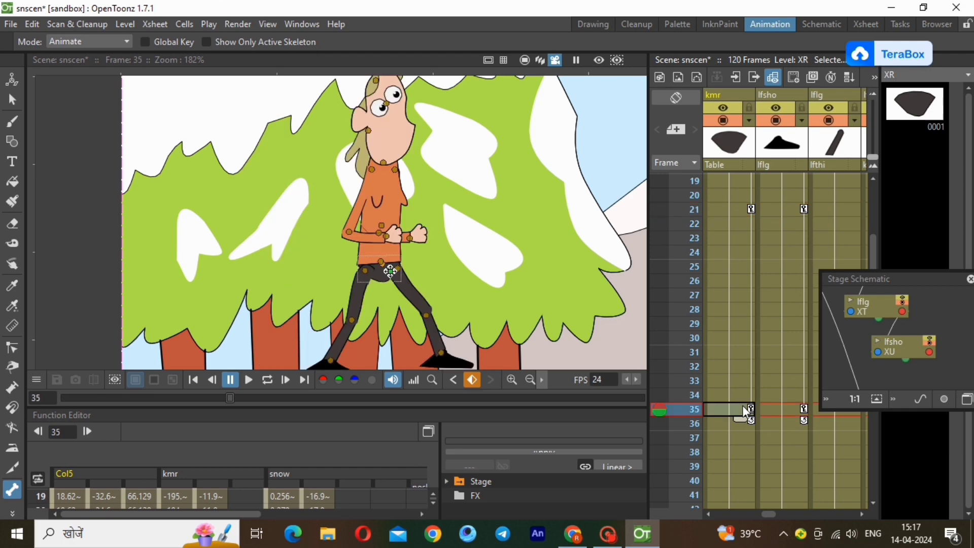
left_click(752, 210)
left_click(729, 409)
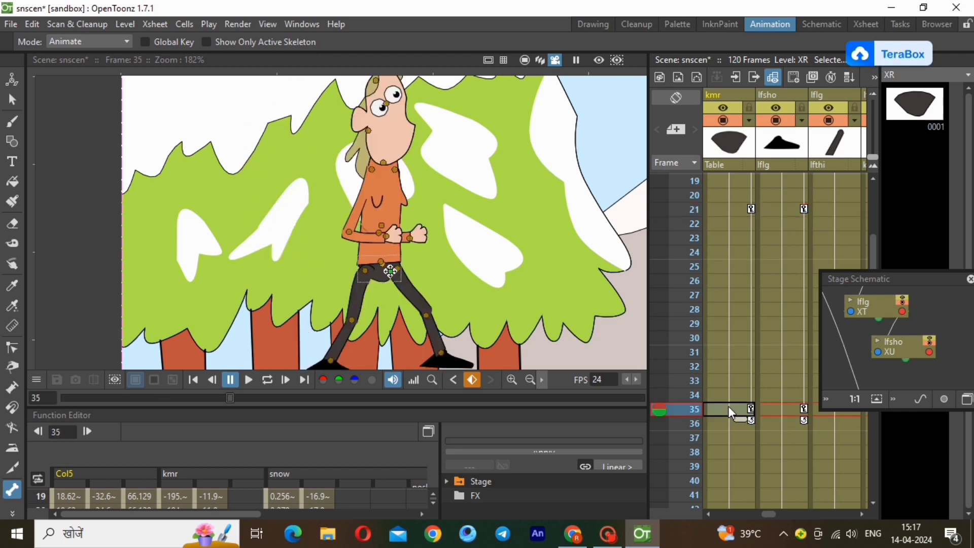
Refine the left thigh's angle and level the left shoe at frame 35.
left_click(419, 289)
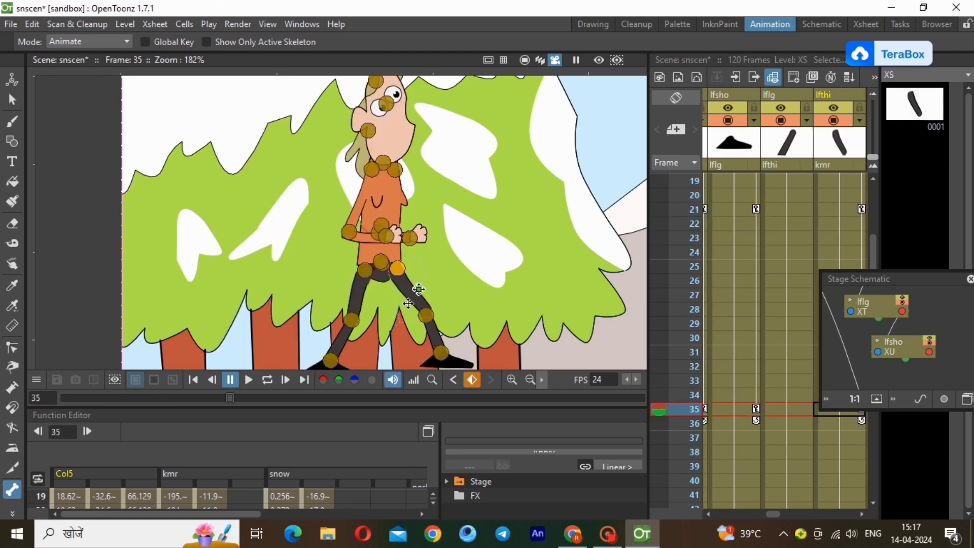
left_click_drag(395, 287, 397, 290)
left_click(438, 356)
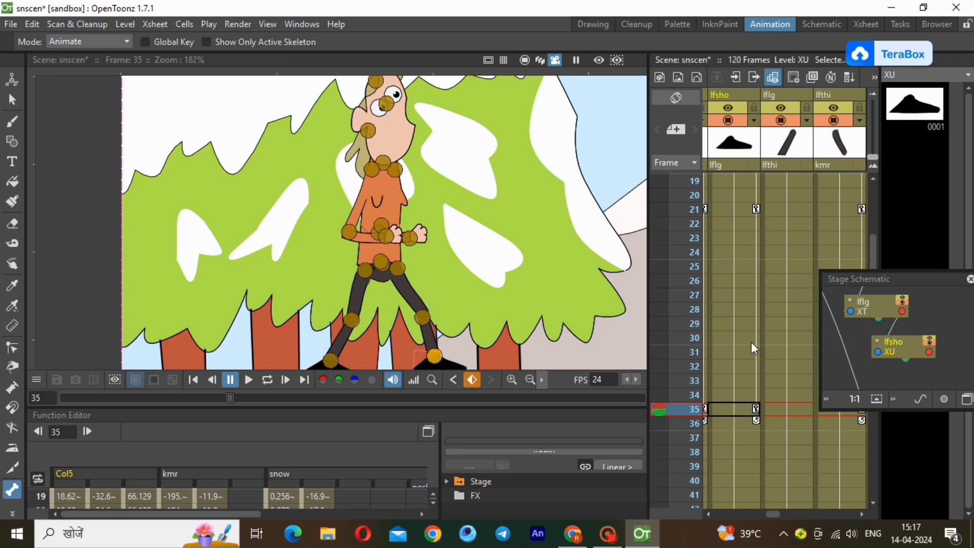
left_click(729, 309)
left_click_drag(347, 343, 338, 328)
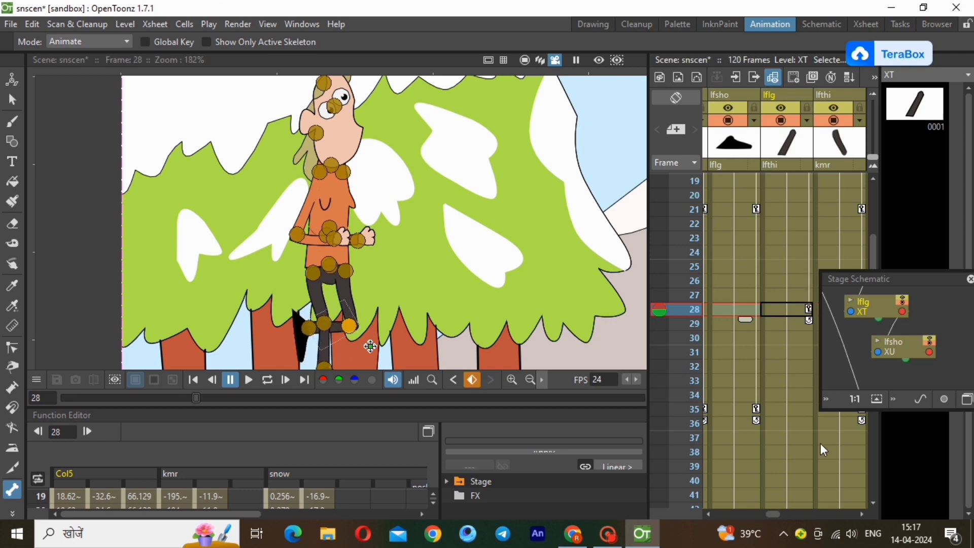
left_click_drag(872, 239, 872, 202)
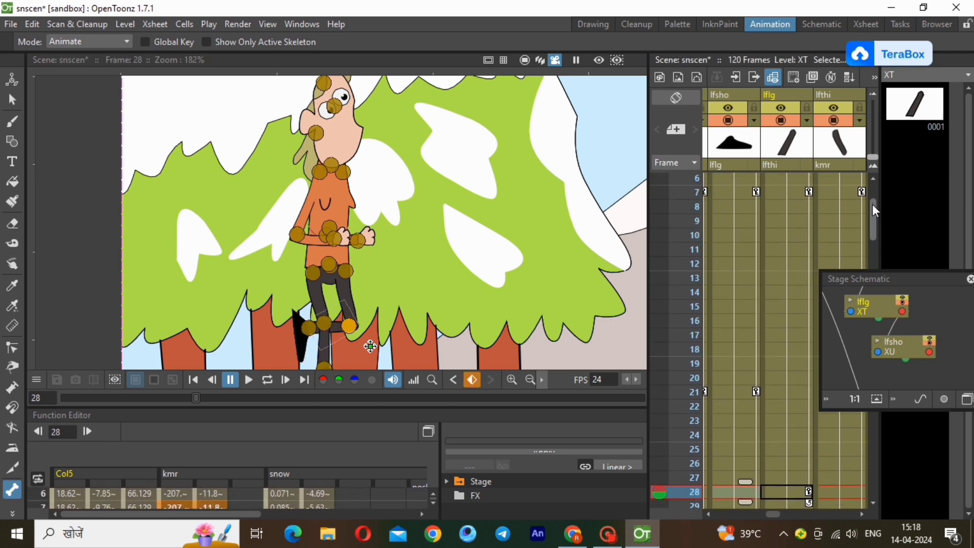
key("ctrl+z")
Set a key on the lflg column at frame 21, and bend the left lower leg backward at frame 28.
left_click(790, 390)
right_click(790, 390)
left_click(830, 176)
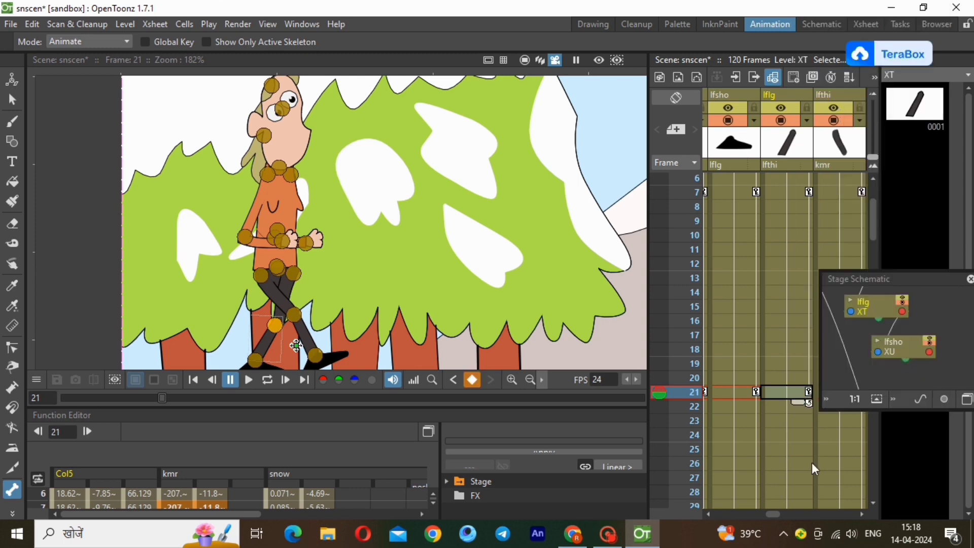
left_click(791, 491)
left_click_drag(343, 350, 325, 325)
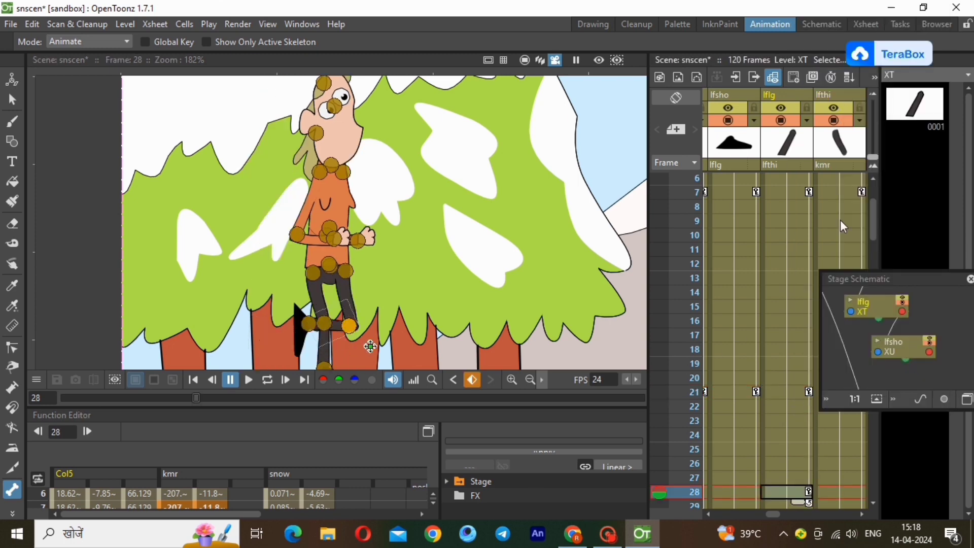
Extend the left lower leg back down to the ground at frame 35.
left_click_drag(875, 206, 875, 240)
left_click(800, 422)
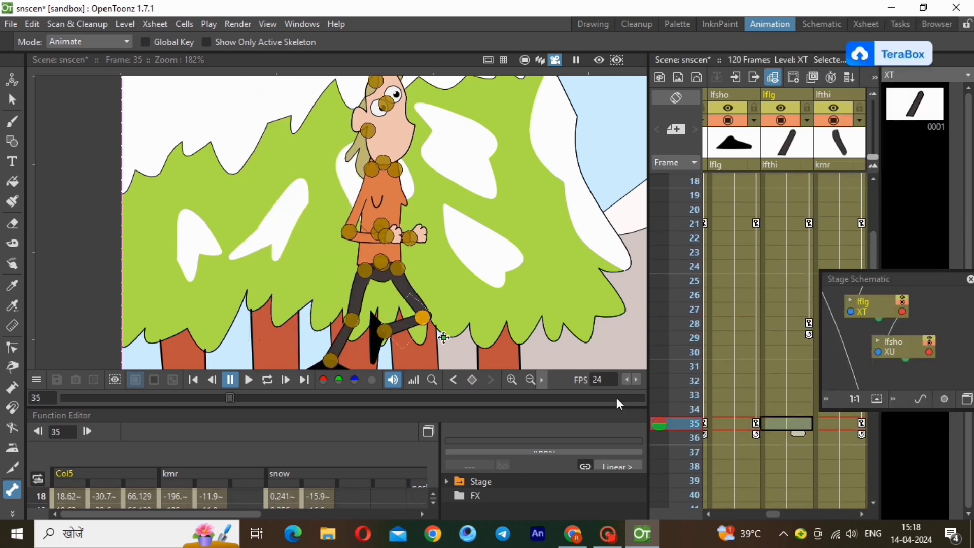
left_click_drag(406, 325, 429, 337)
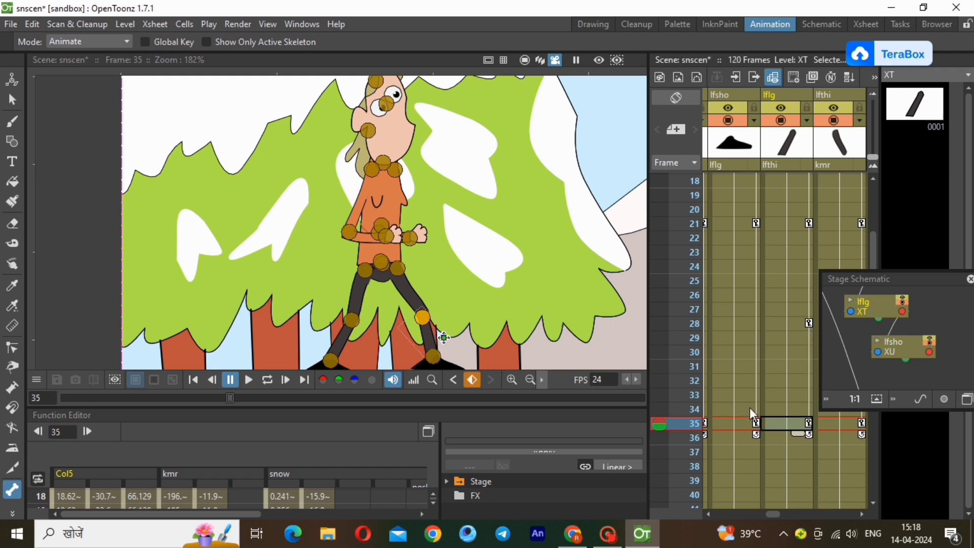
Swing the right thigh forward at frame 49 and level the right shoe with the ground.
left_click(875, 503)
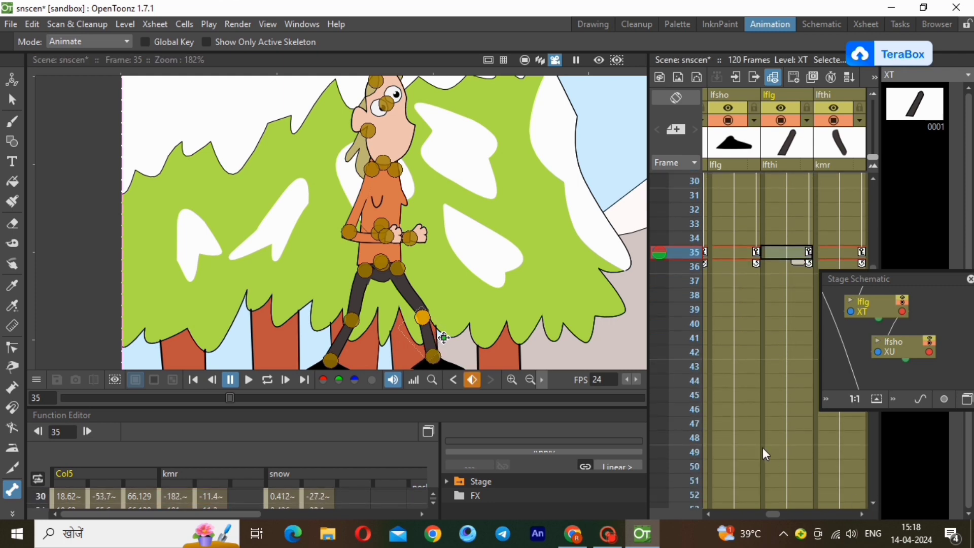
left_click(796, 451)
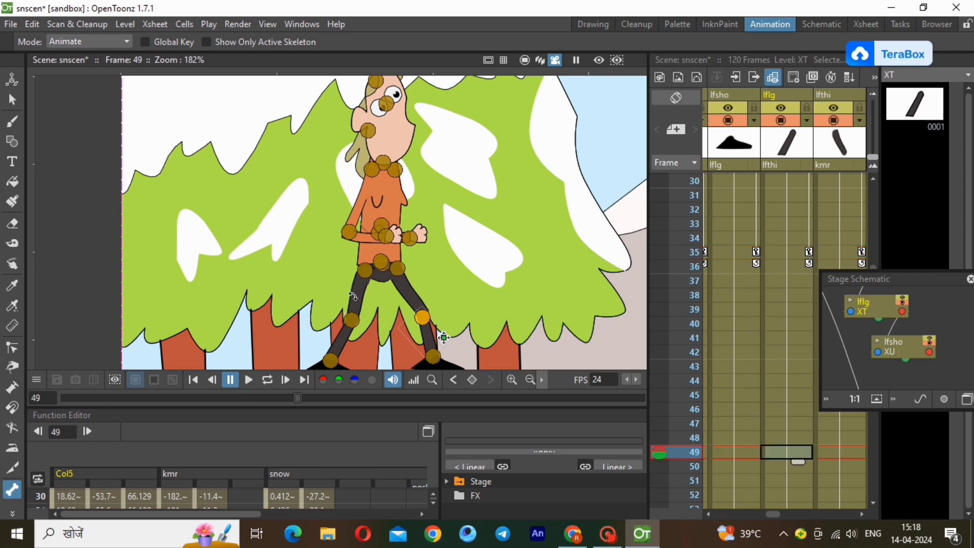
left_click(387, 291)
left_click_drag(357, 298, 432, 340)
left_click(424, 355)
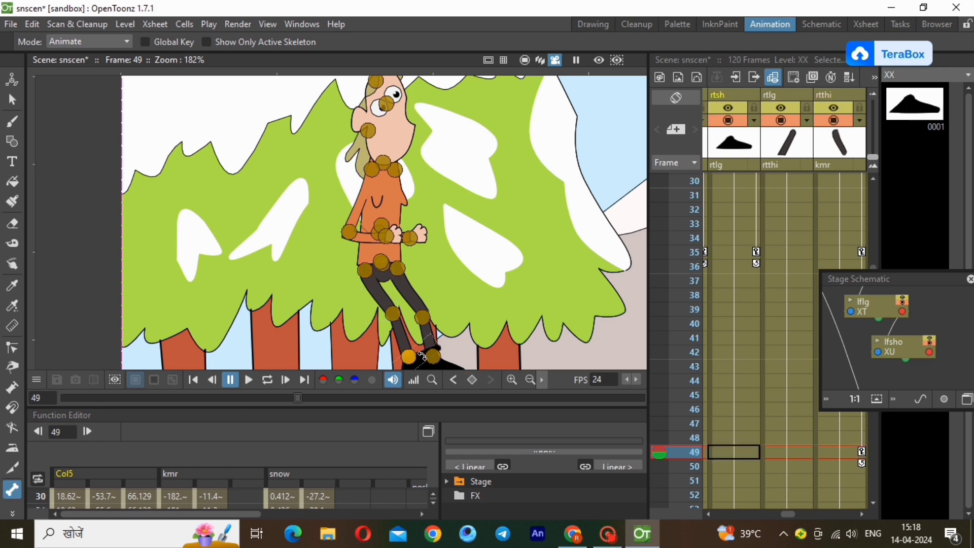
Swing the left thigh backward and level the left shoe at frame 49, comparing the pose with frame 35.
left_click(411, 298)
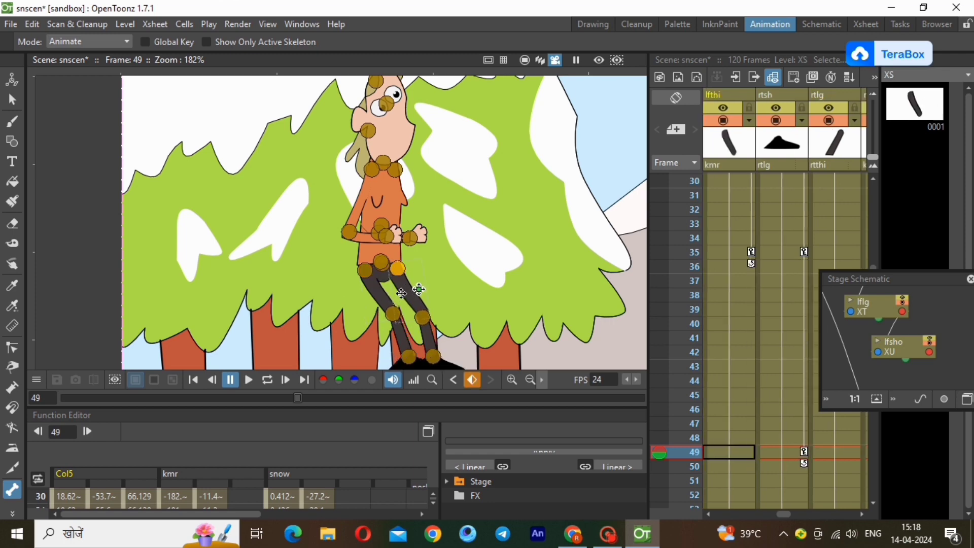
mouse_move(401, 293)
left_mouse_down()
mouse_move(336, 350)
mouse_move(336, 363)
mouse_move(393, 291)
left_mouse_up()
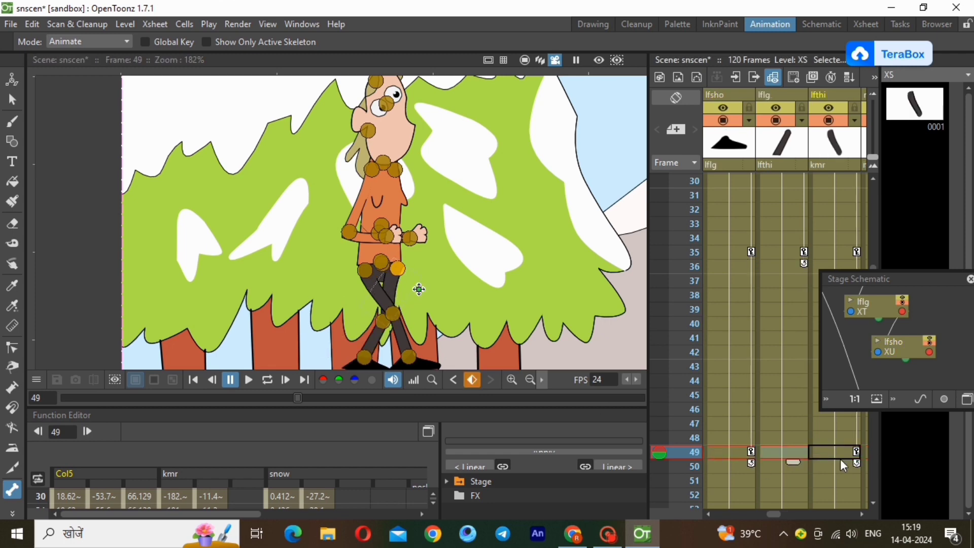
left_click(846, 252)
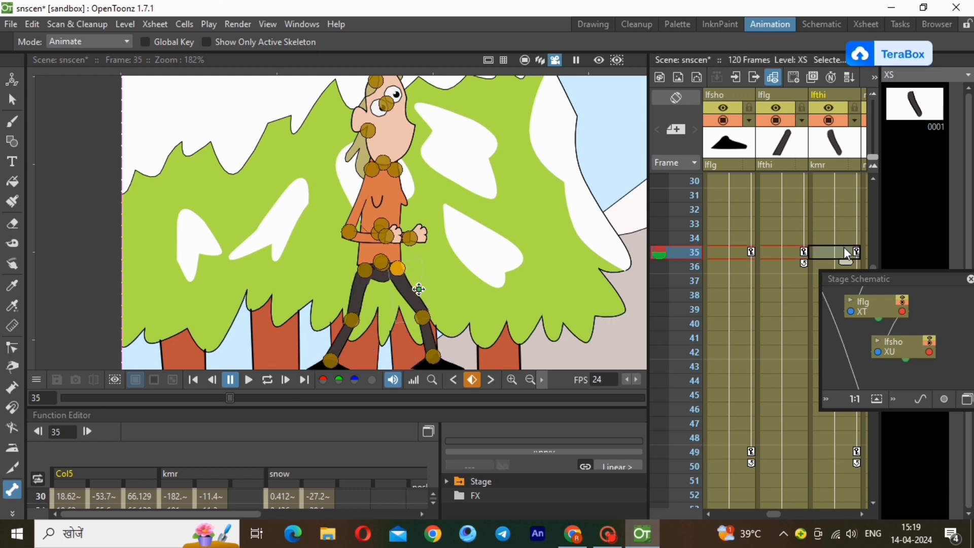
left_click(834, 452)
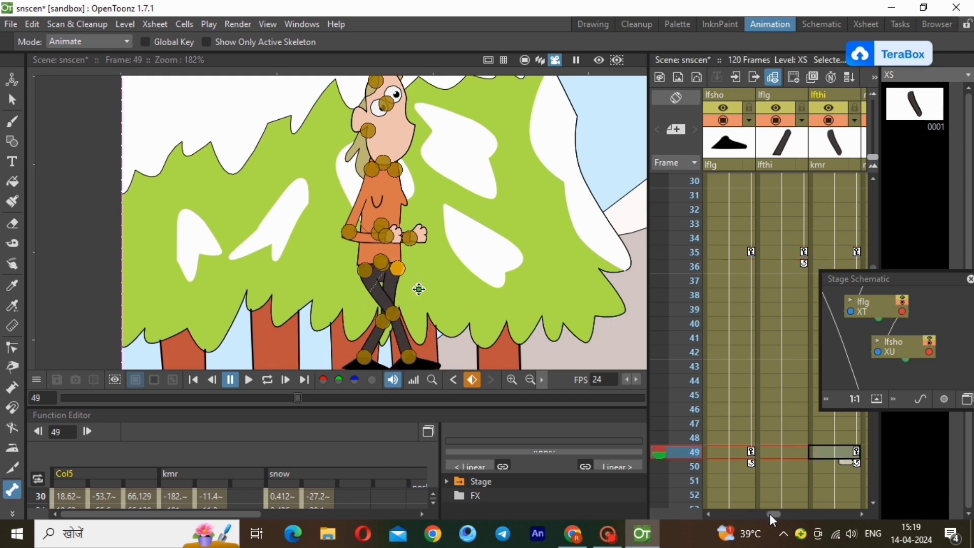
Move the hips forward with the whole character at frame 49, comparing the position with frame 35.
mouse_move(772, 516)
left_mouse_down()
mouse_move(750, 511)
mouse_move(764, 507)
left_mouse_up()
left_click(748, 452)
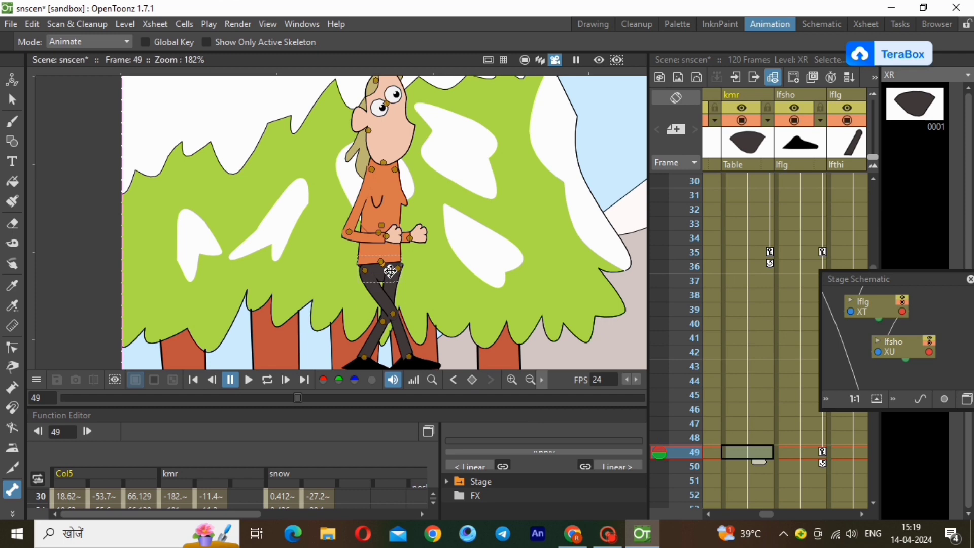
left_click_drag(390, 271, 470, 274)
left_click(750, 249)
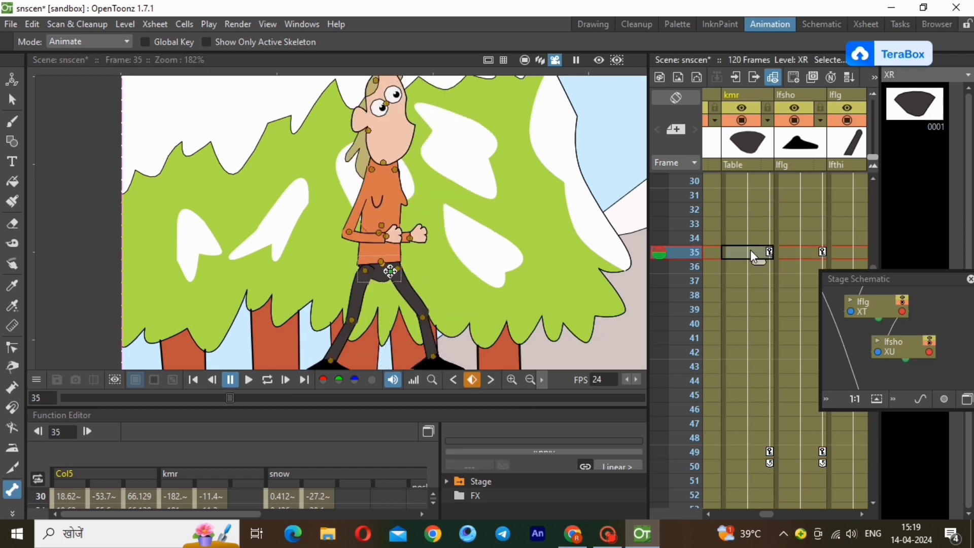
left_click(756, 449)
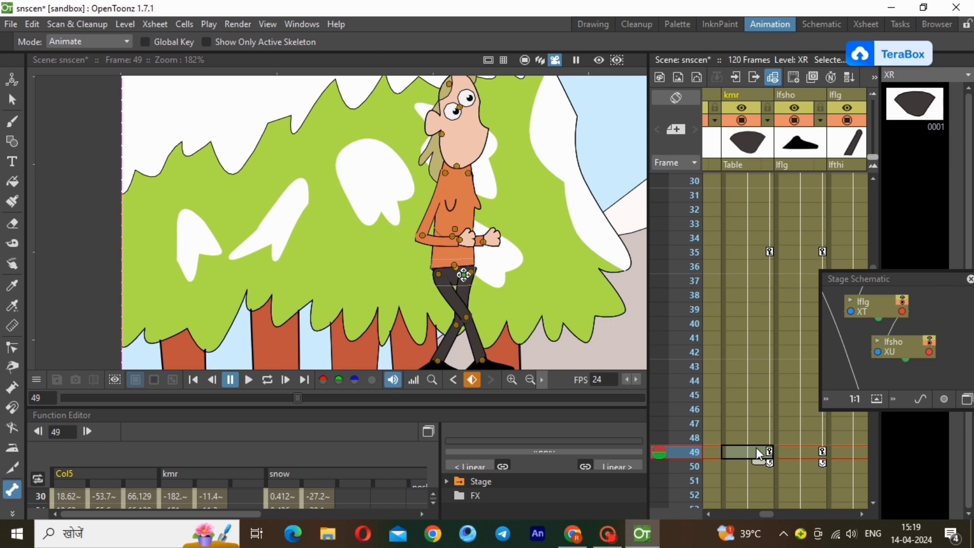
left_click(764, 350)
left_click(751, 254)
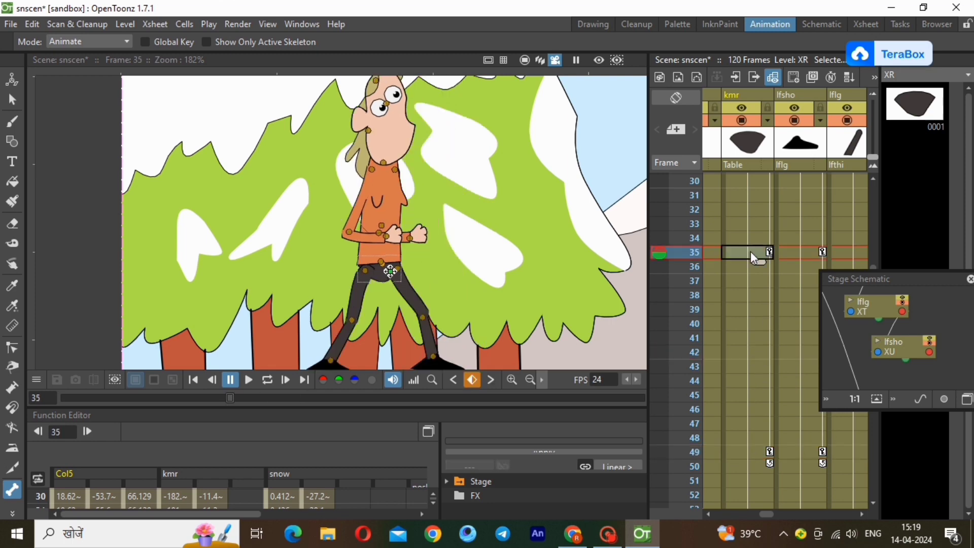
left_click(758, 451)
Key the right lower leg at frame 35, bend it backward at frame 42 and extend it to the ground at frame 49.
left_click(763, 352)
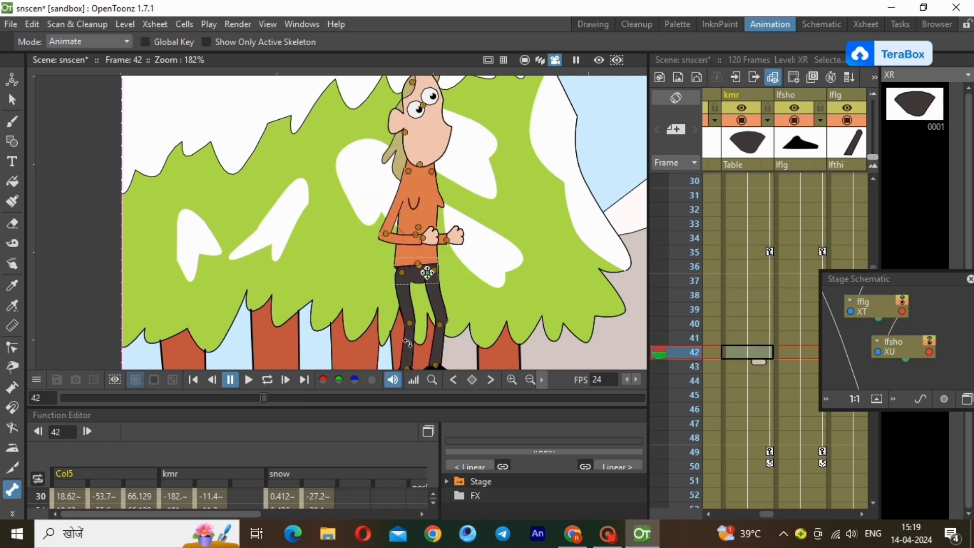
left_click(410, 342)
right_click(833, 254)
left_click(852, 175)
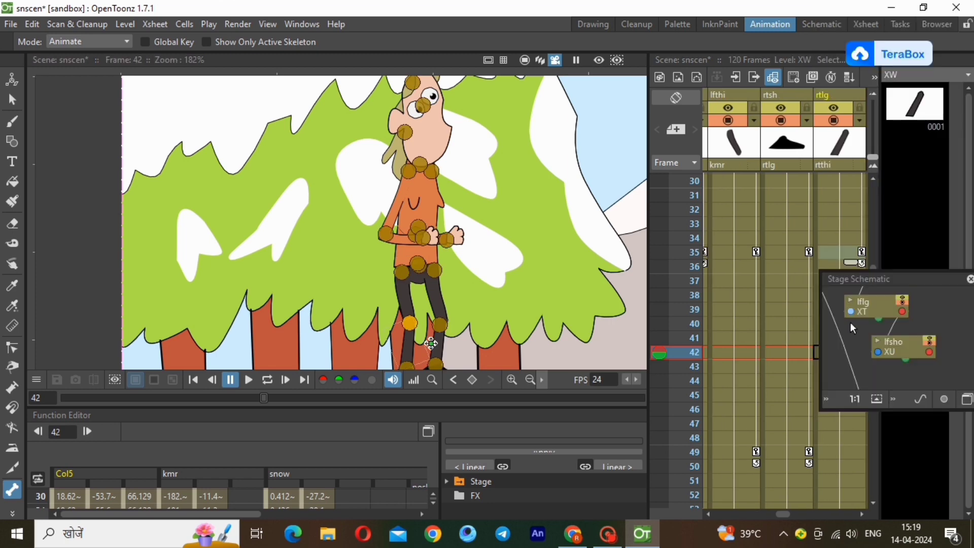
left_click_drag(405, 346, 483, 349)
left_click(832, 452)
Swing the left thigh forward and the right thigh backward at frame 63.
left_click(873, 502)
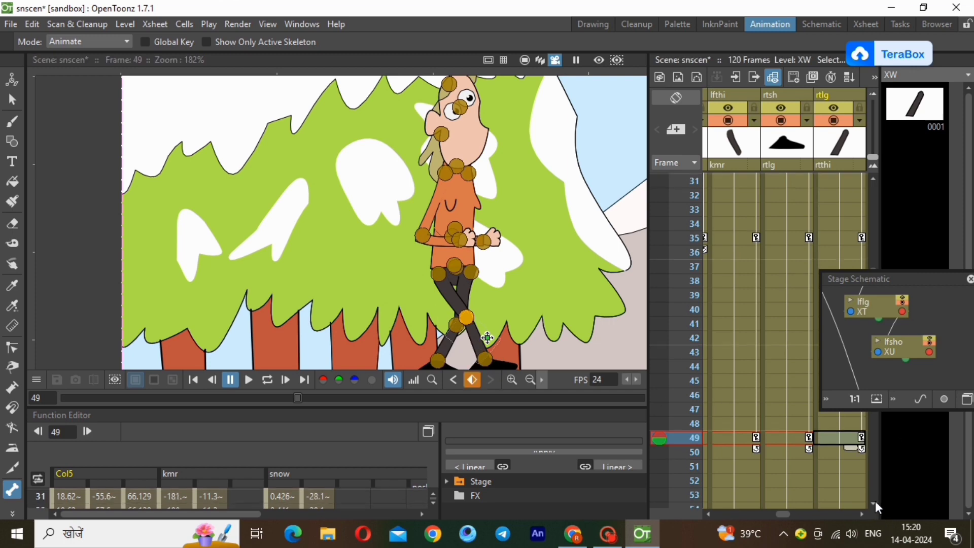
left_click(875, 502)
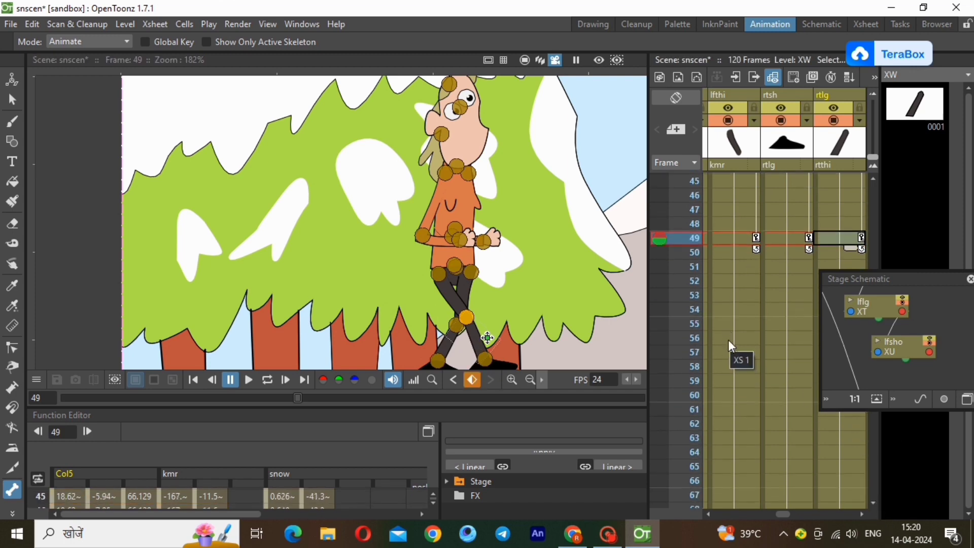
left_click(734, 437)
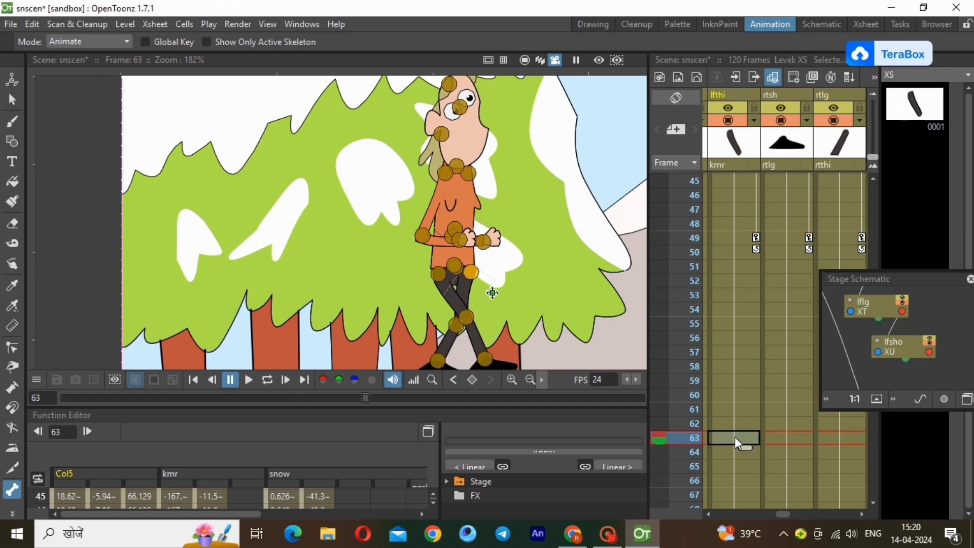
left_click_drag(466, 293, 419, 282)
left_click(456, 298)
Adjust the right lower leg's angle slightly and level both shoes at frame 63.
left_click(439, 341)
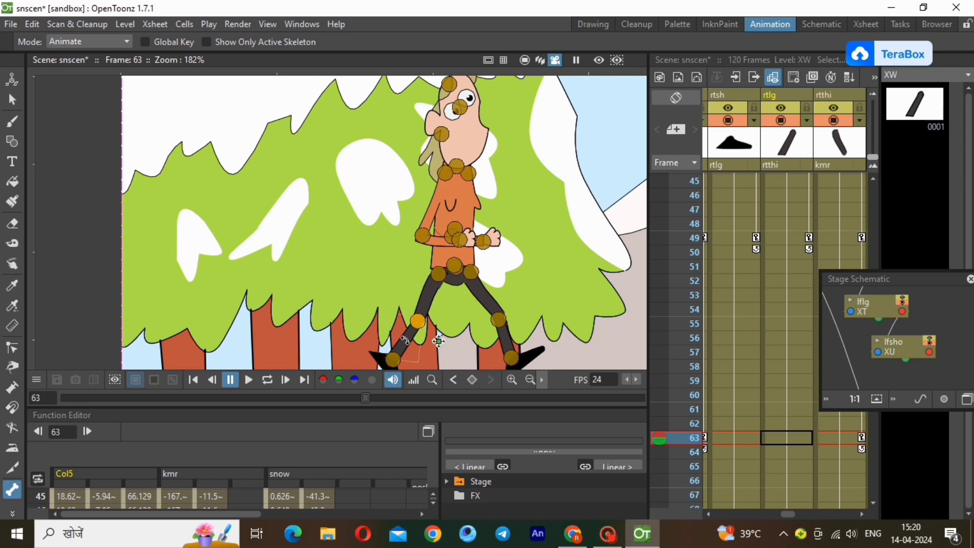
left_click_drag(402, 341, 388, 360)
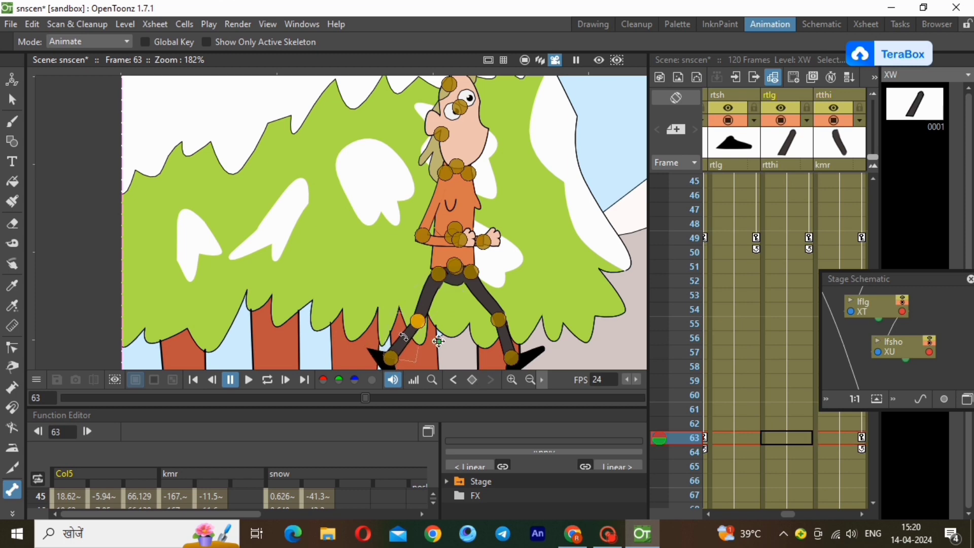
left_click(381, 368)
left_click_drag(510, 355, 506, 352)
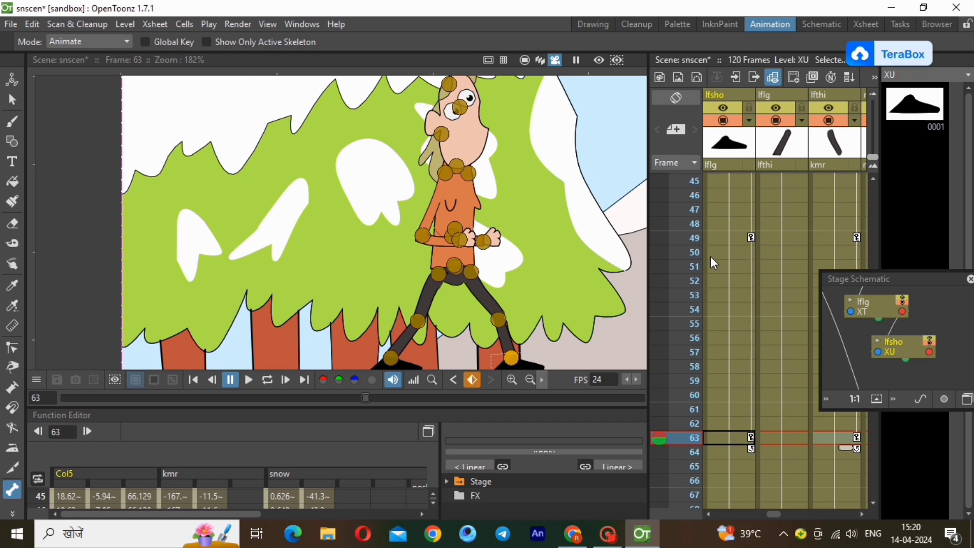
left_click(728, 337)
left_click(734, 438)
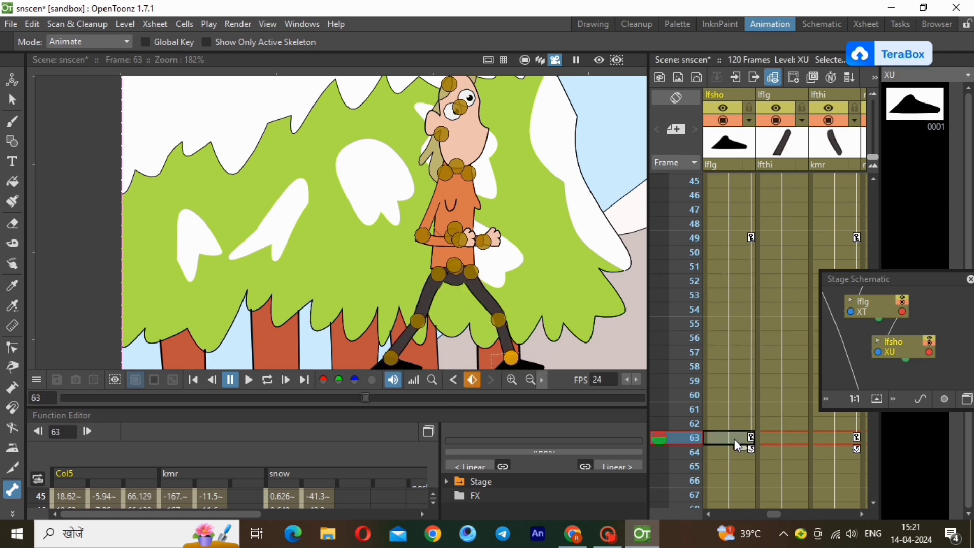
Move the hips forward with the whole character at frame 63, comparing the position with frames 49 and 56.
left_click_drag(777, 512, 762, 511)
left_click(832, 237)
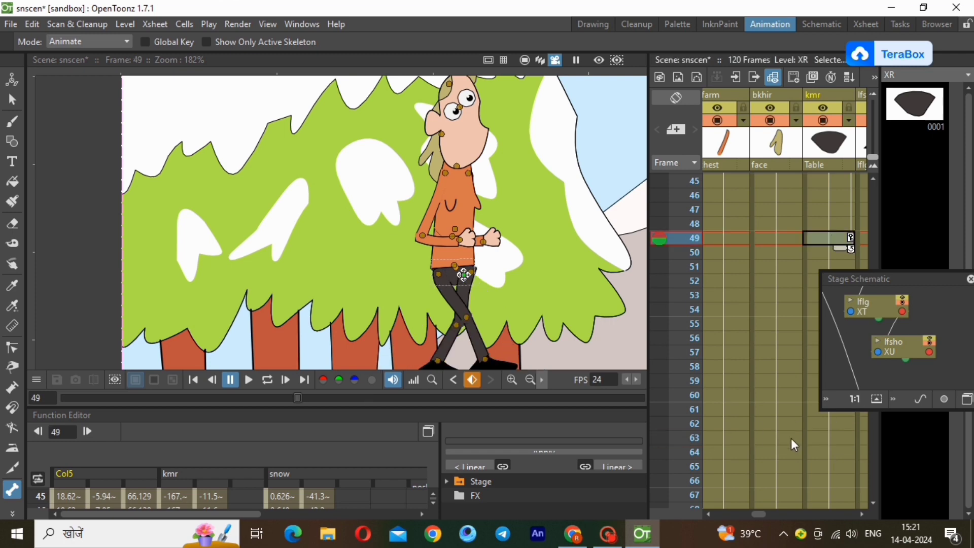
left_click(830, 439)
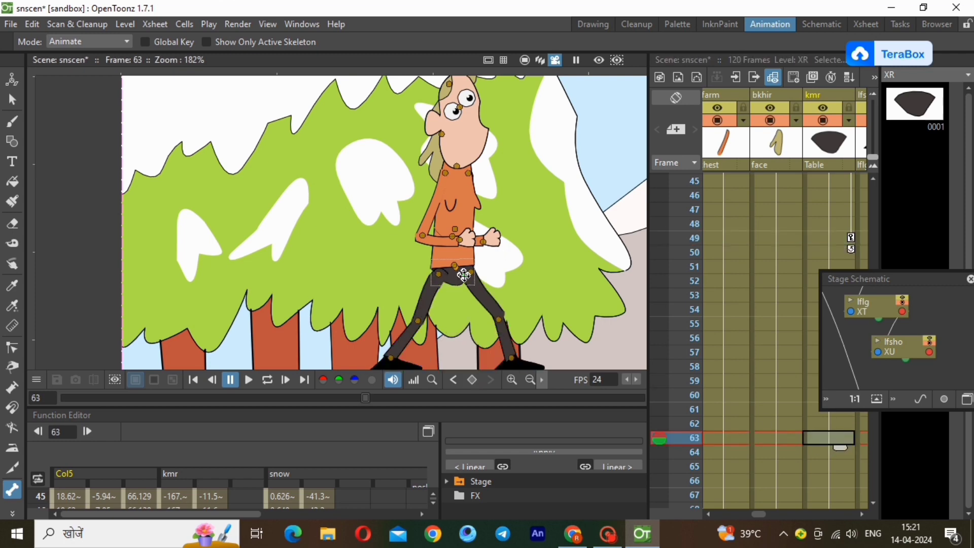
left_click_drag(471, 276, 571, 282)
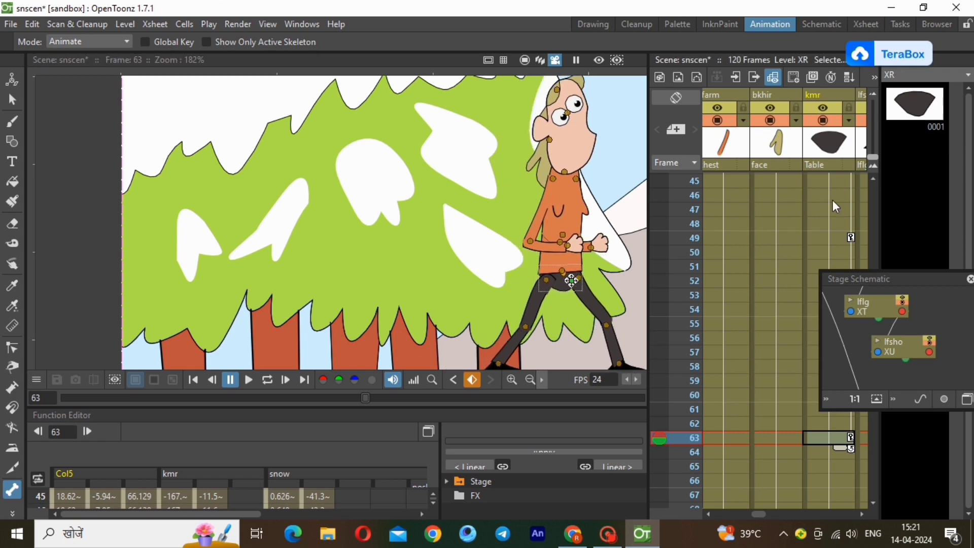
left_click(823, 237)
left_click(822, 438)
left_click(811, 339)
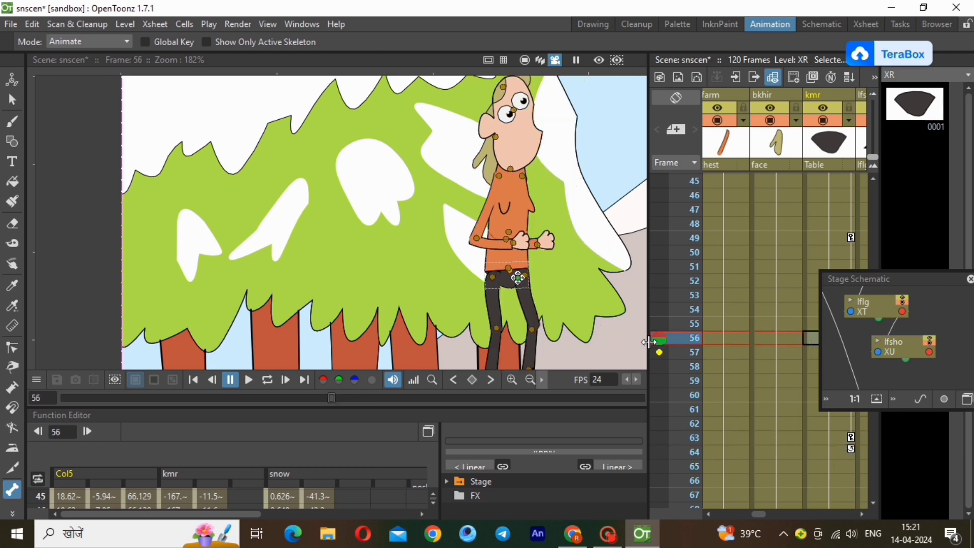
left_click(827, 238)
left_click(831, 441)
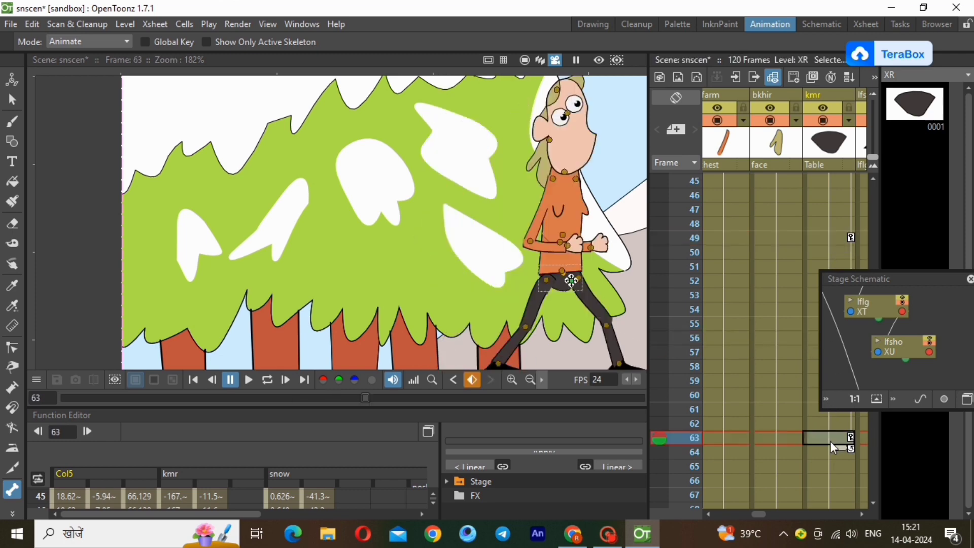
Set a key on the lflg column at frame 49, and bend the left lower leg backward at frame 56.
left_click(811, 338)
left_click(529, 343)
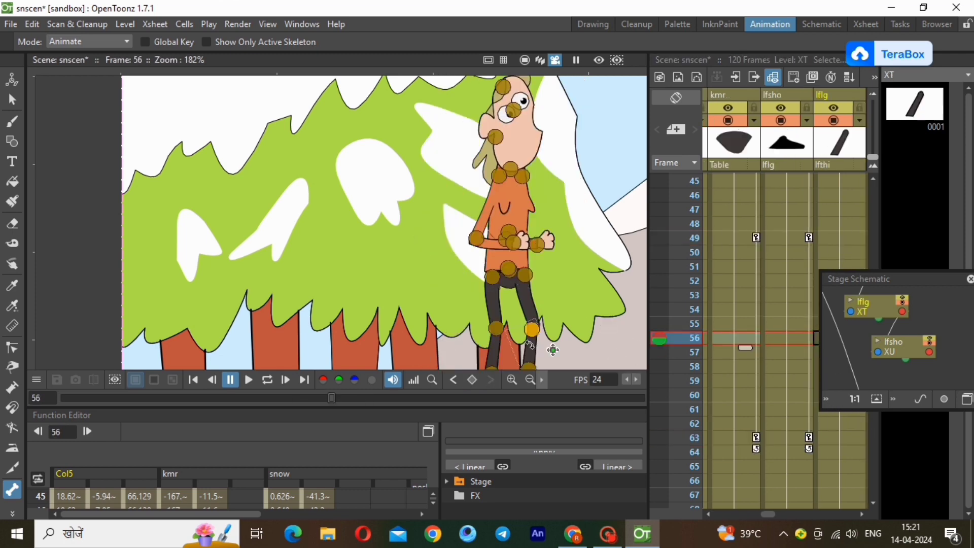
right_click(827, 225)
left_click(871, 207)
left_click(837, 438)
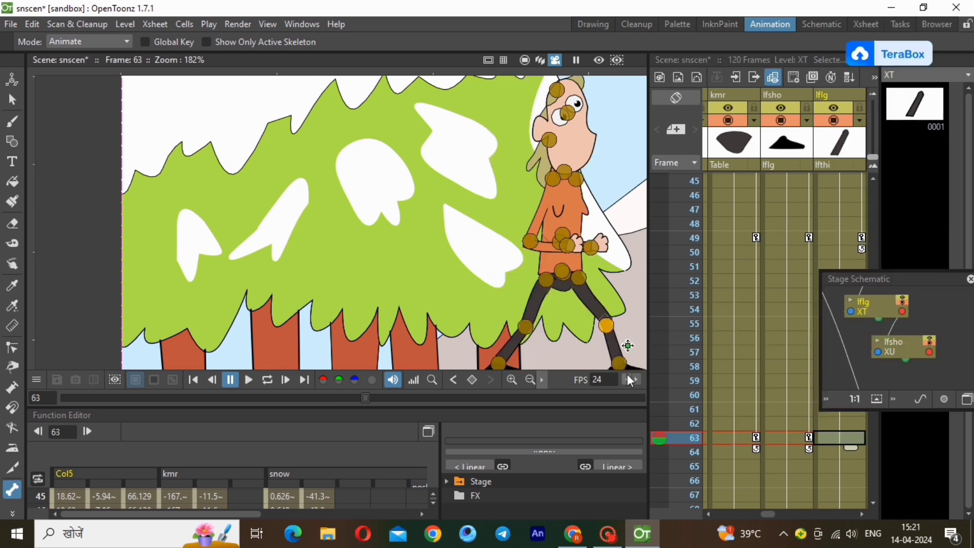
left_click(817, 339)
left_click_drag(524, 348, 518, 327)
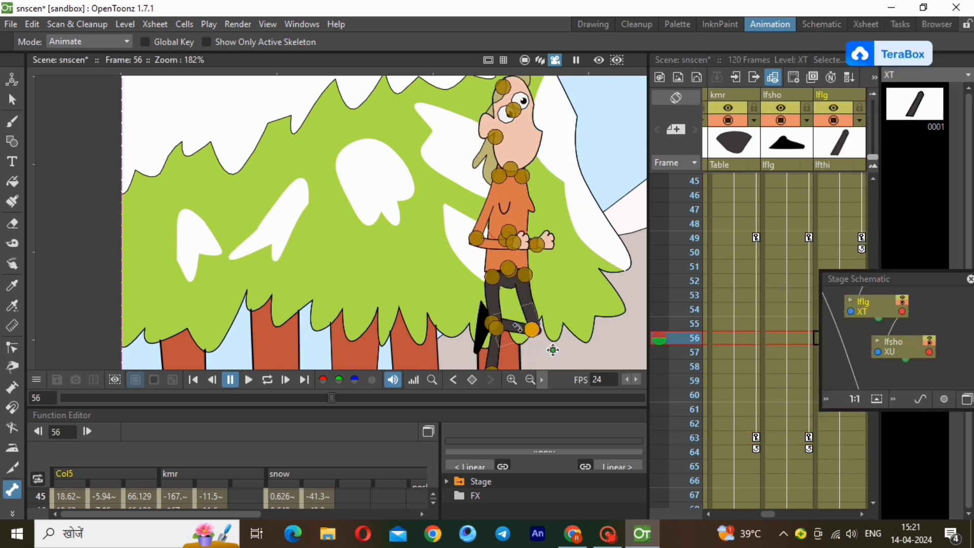
Extend the left lower leg back down to the ground at frame 63.
left_click(857, 438)
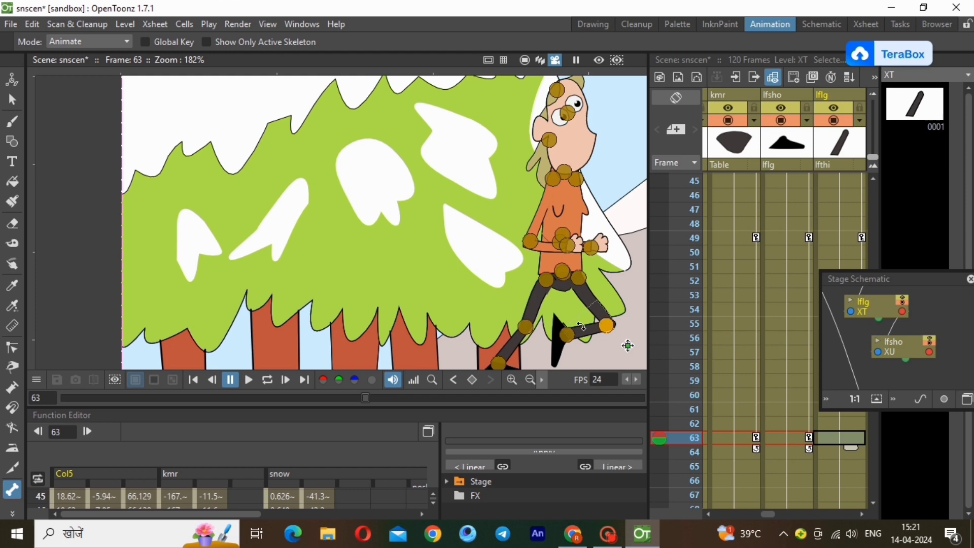
left_click(628, 345)
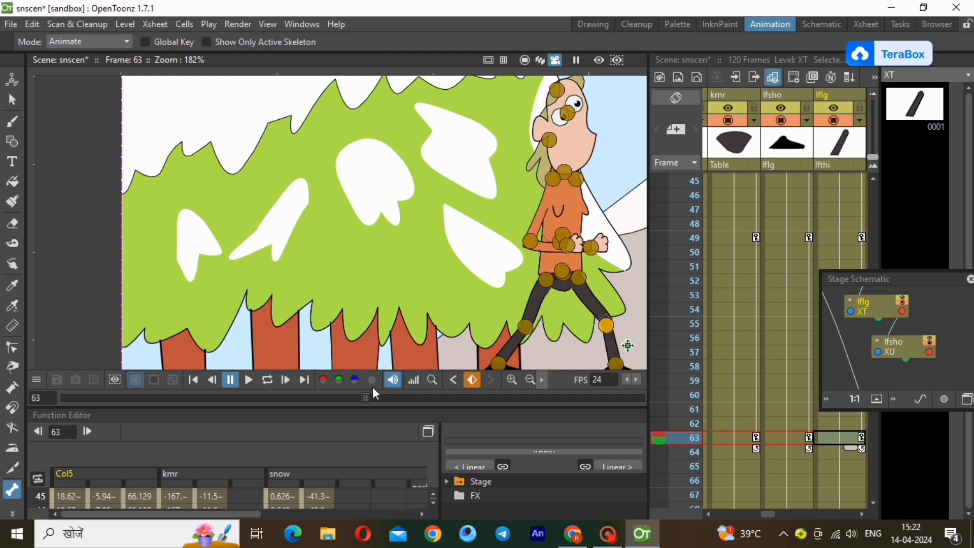
Swing the right thigh forward at frame 77 to start the next walking pose.
scroll(84, 317, "down", 5)
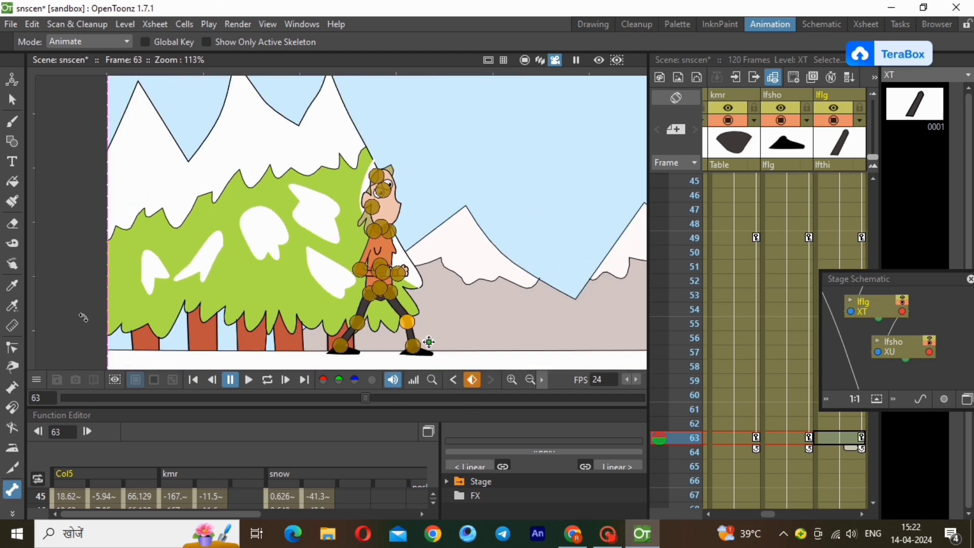
scroll(359, 290, "up", 3)
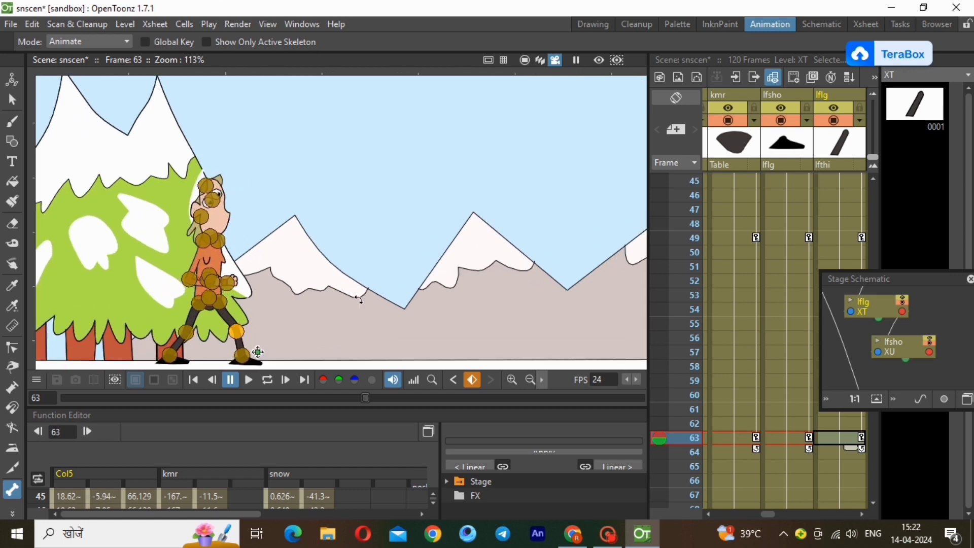
left_click(874, 504)
left_click(874, 504)
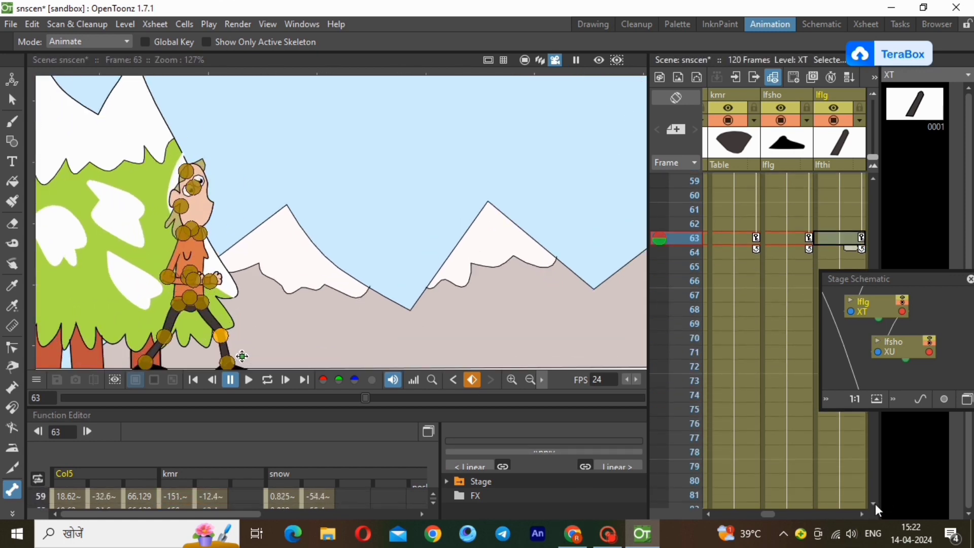
left_click(799, 440)
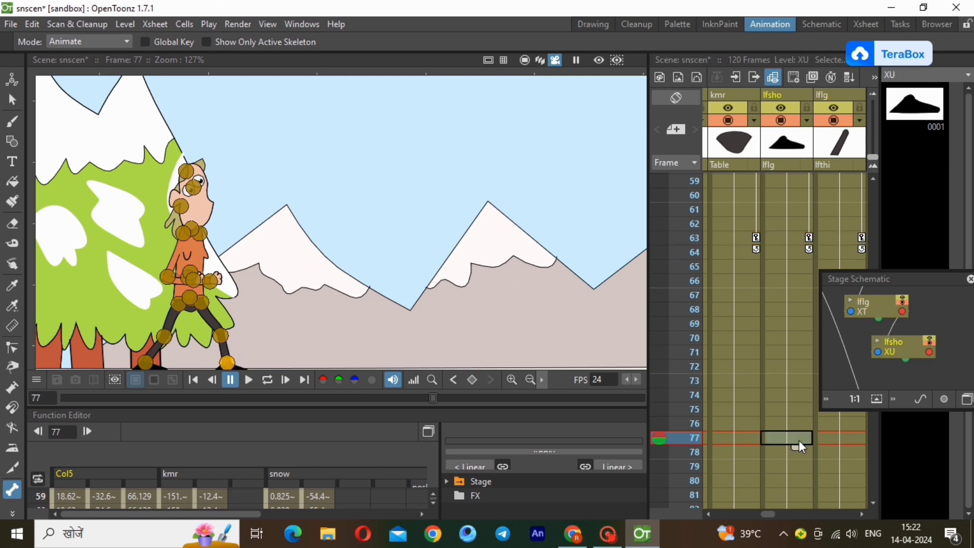
left_click(173, 317)
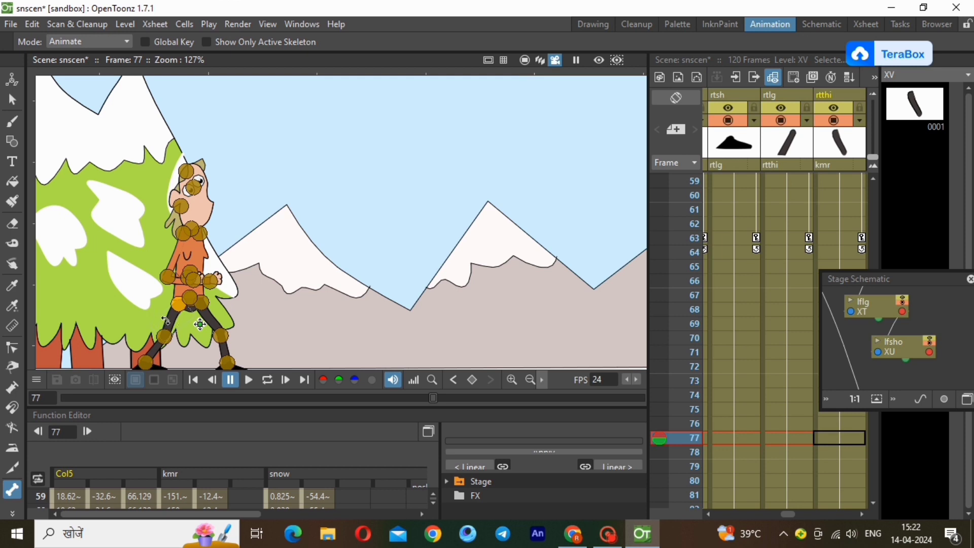
left_click_drag(168, 321, 222, 323)
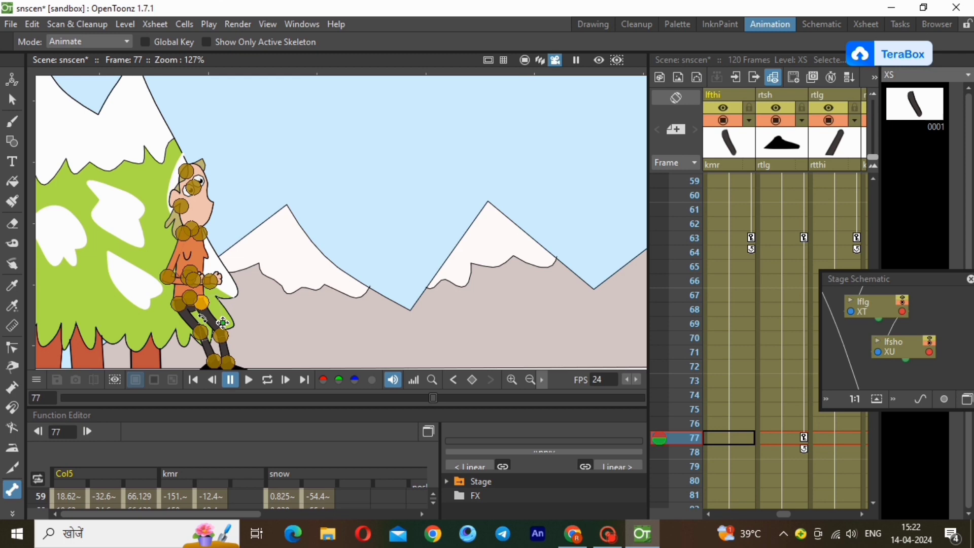
Swing the left thigh backward and level the left shoe at frame 77.
left_click_drag(202, 319, 185, 318)
left_click(159, 360)
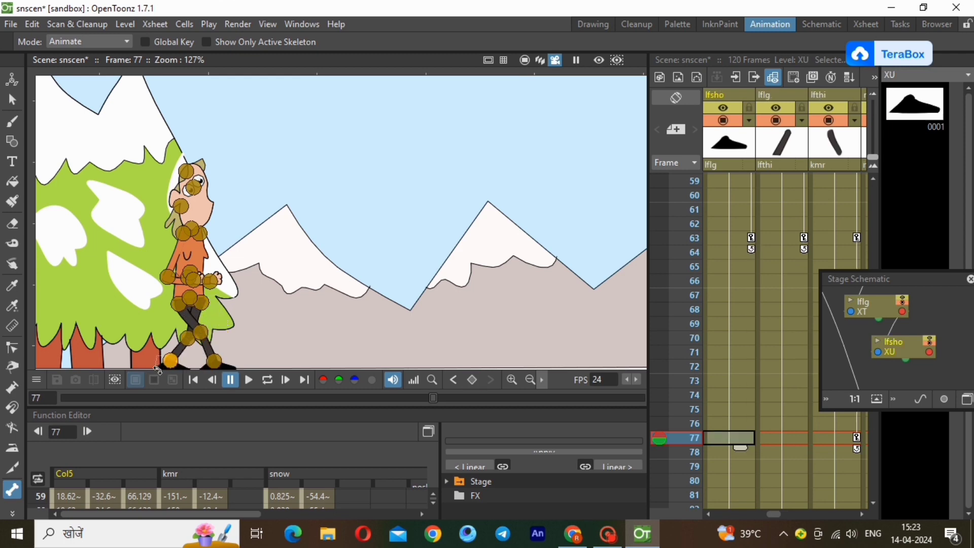
left_click(158, 370)
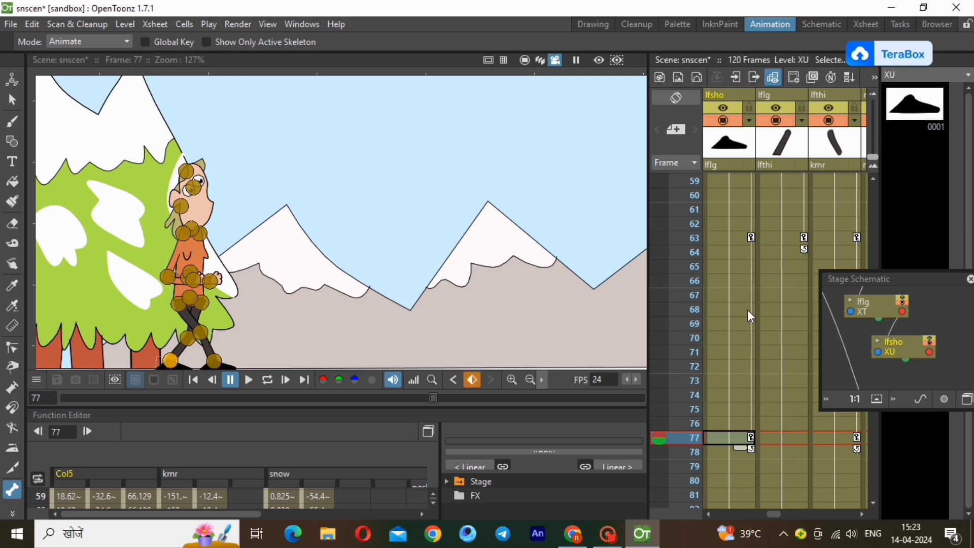
Move the hips forward with the whole character at frame 77, comparing the position with frames 63 and 70.
scroll(760, 515, "left", 3)
left_click(775, 238)
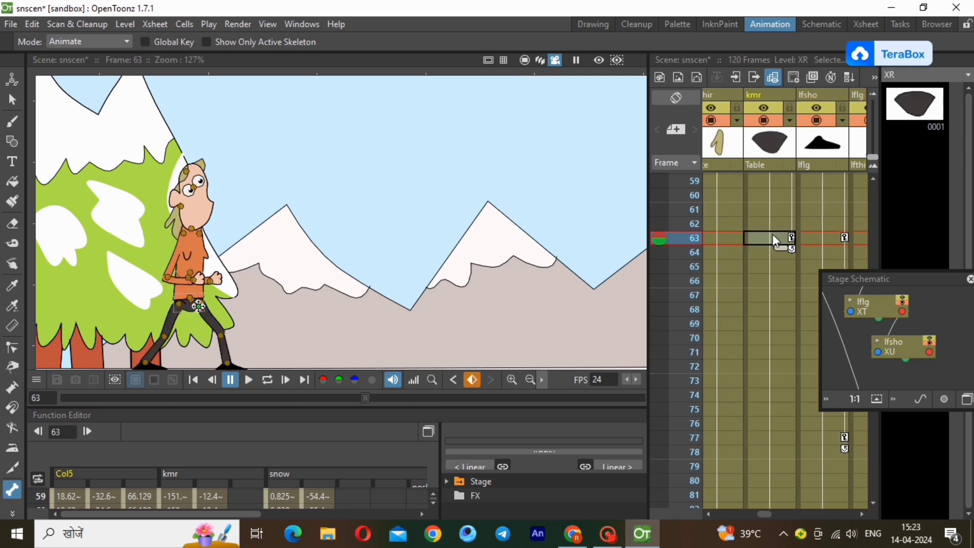
left_click(778, 437)
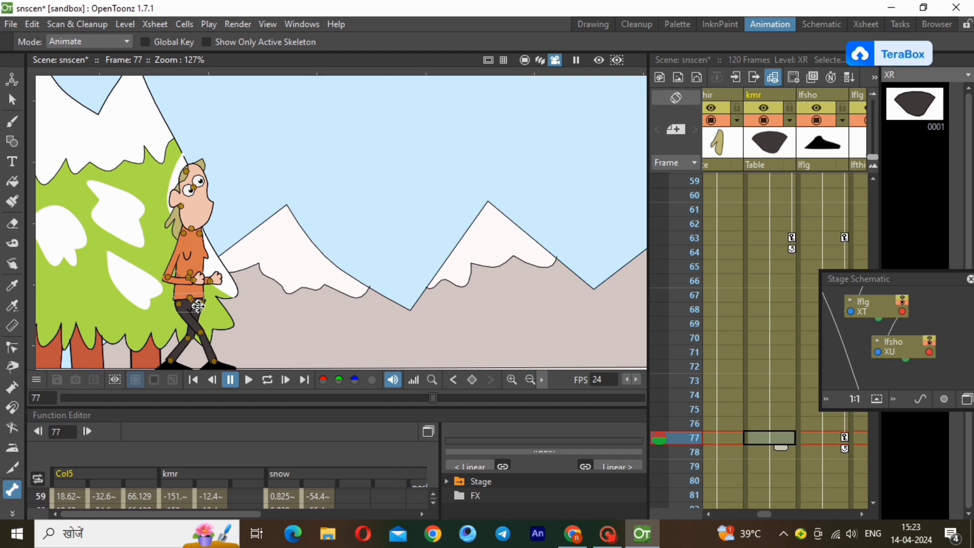
left_click_drag(233, 305, 268, 306)
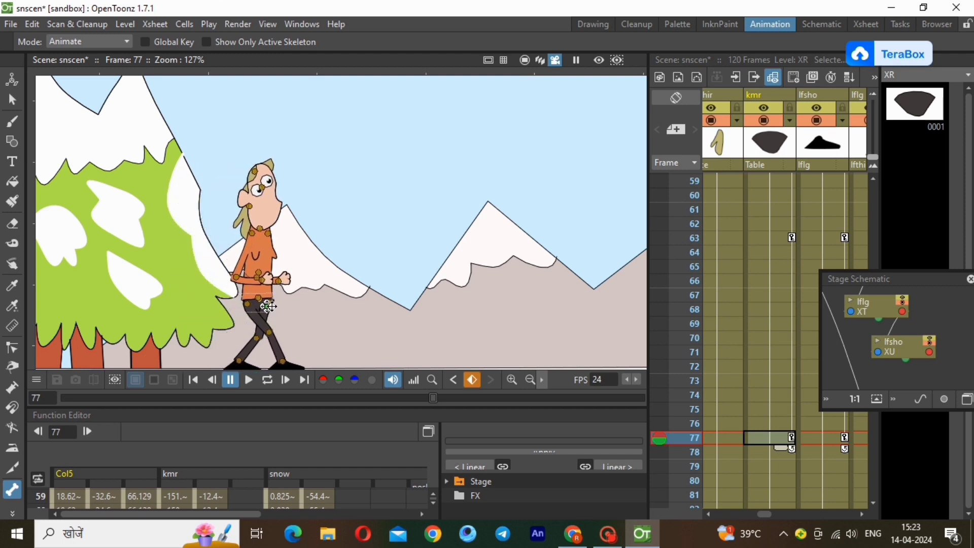
left_click(769, 238)
left_click(780, 443)
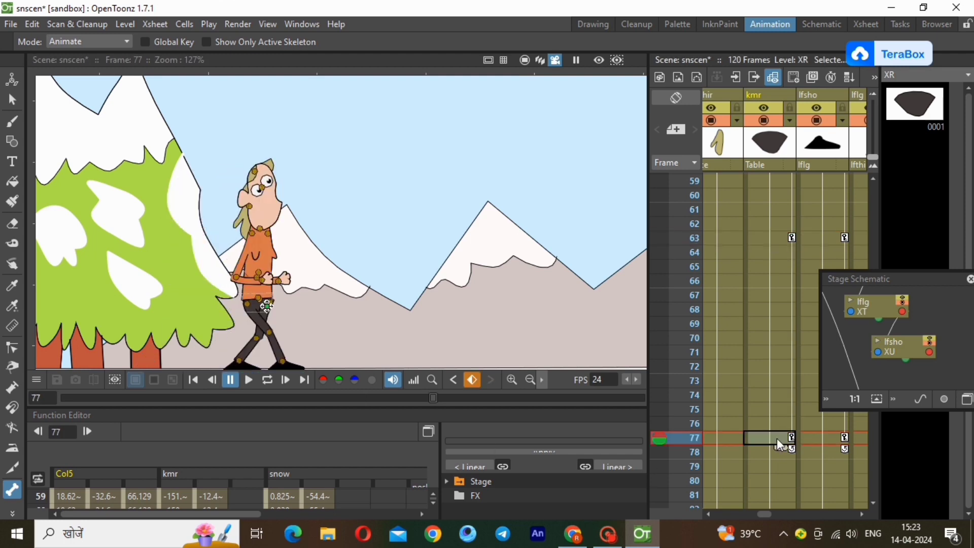
left_click(777, 337)
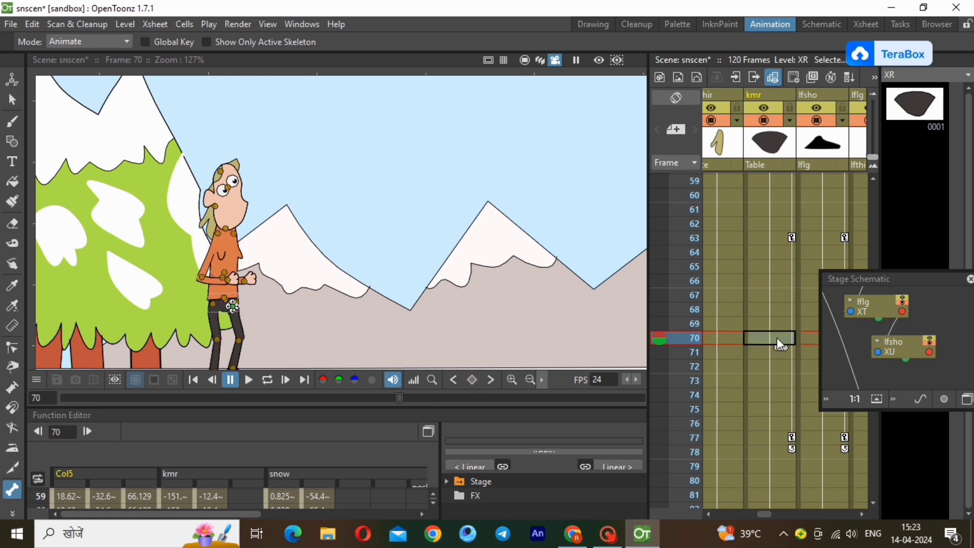
left_click(772, 237)
left_click(771, 440)
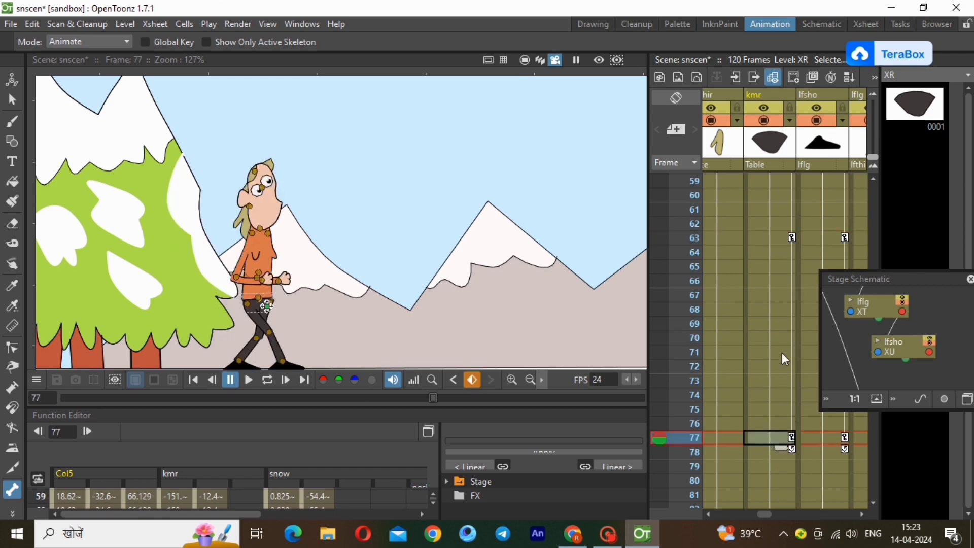
Bend the right lower leg backward at frame 70 and extend it forward to the ground at frame 77.
left_click(779, 338)
left_click(238, 360)
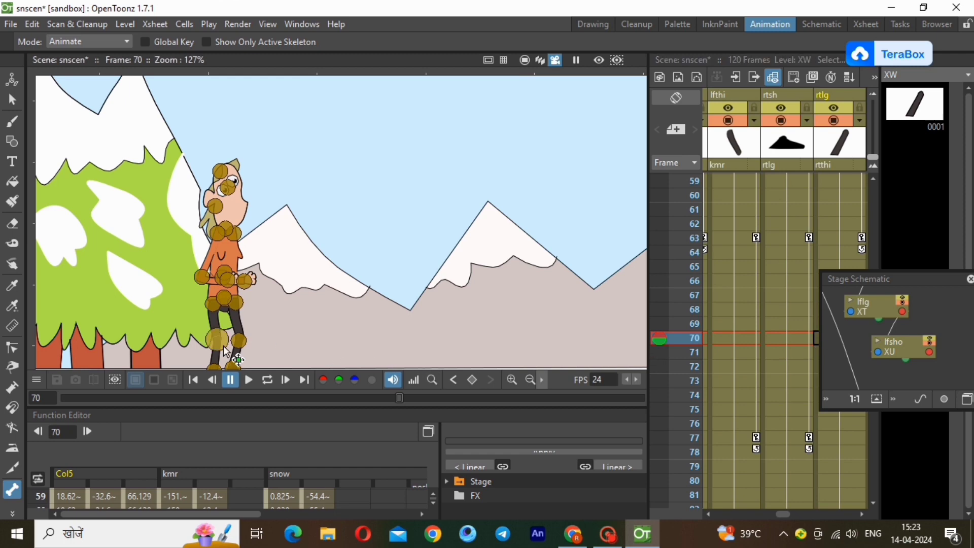
left_click(835, 238)
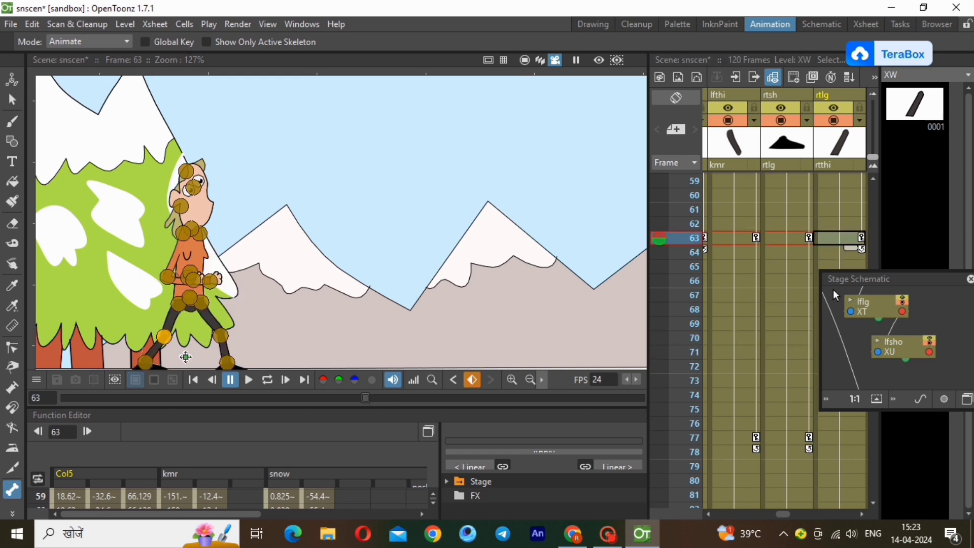
left_click(840, 439)
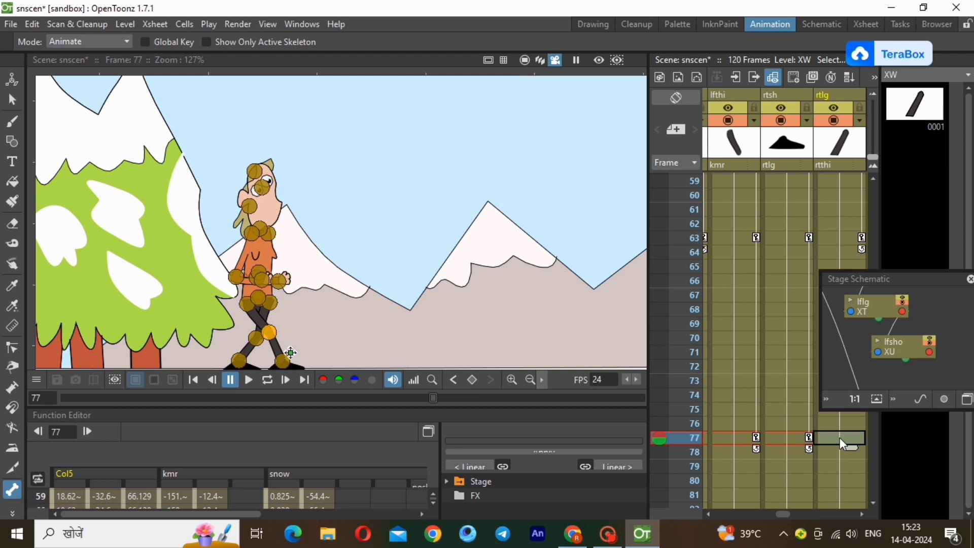
left_click_drag(905, 277, 953, 272)
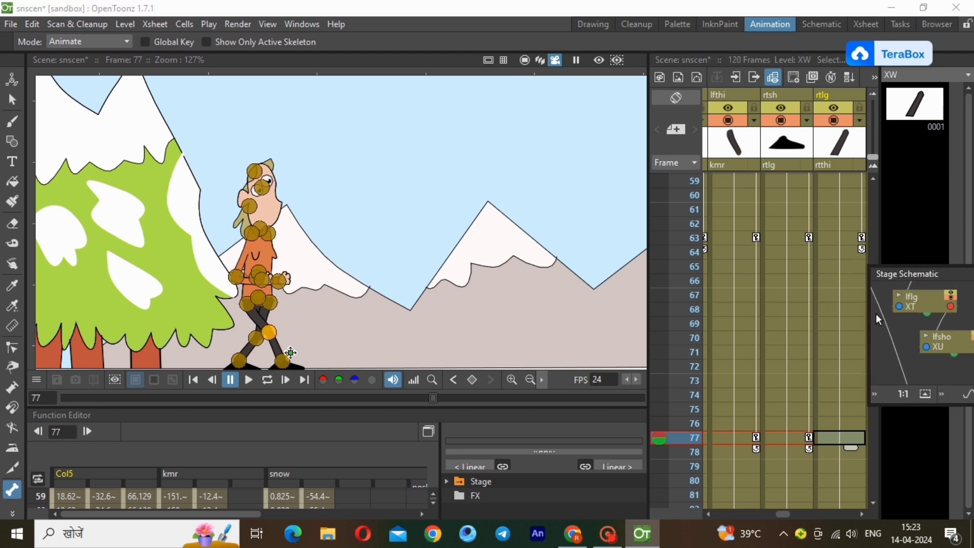
left_click(827, 339)
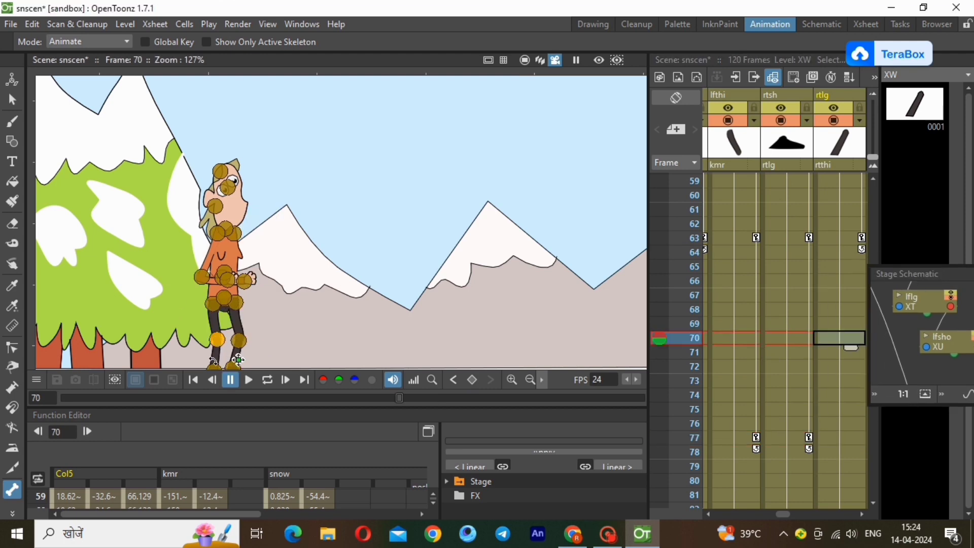
left_click_drag(239, 360, 198, 351)
left_click(840, 437)
left_click_drag(252, 367, 290, 363)
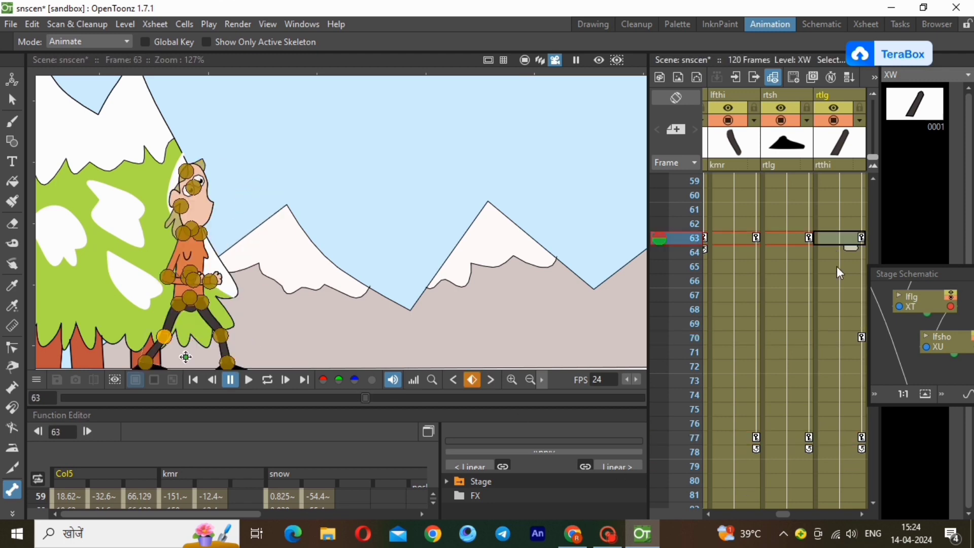
Swing the left thigh forward at frame 91.
left_click(874, 504)
left_click(874, 504)
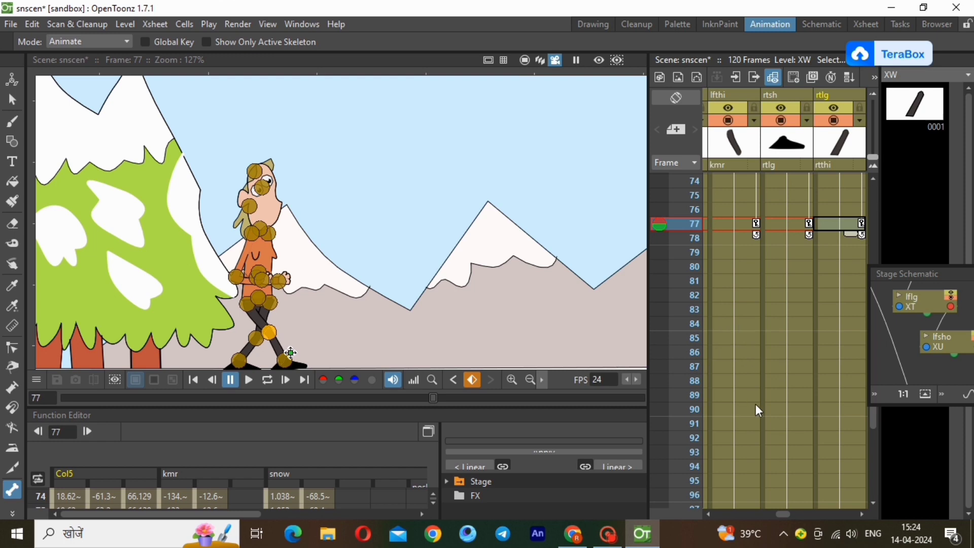
left_click(805, 422)
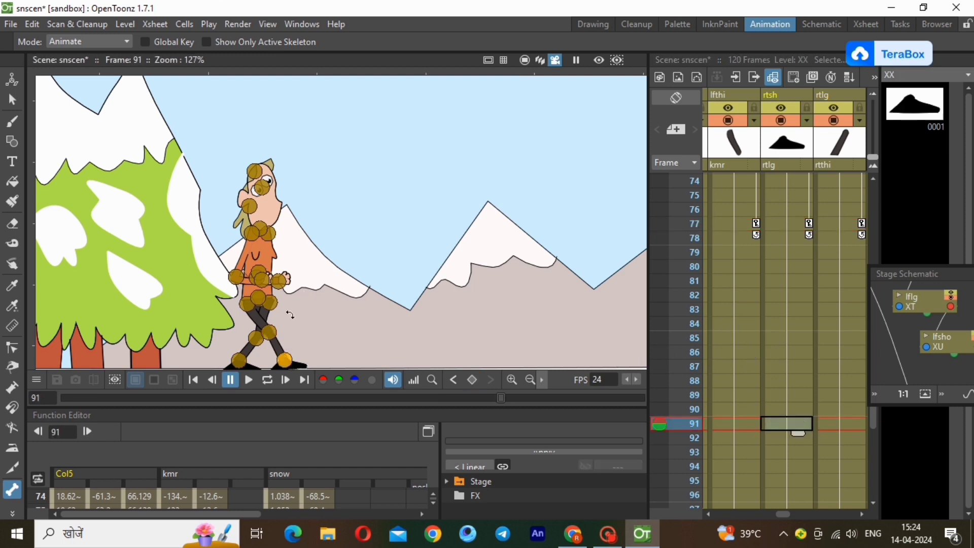
left_click_drag(266, 316, 291, 322)
Swing the right thigh backward at frame 91 and adjust the right shoe's angle.
left_click(268, 324)
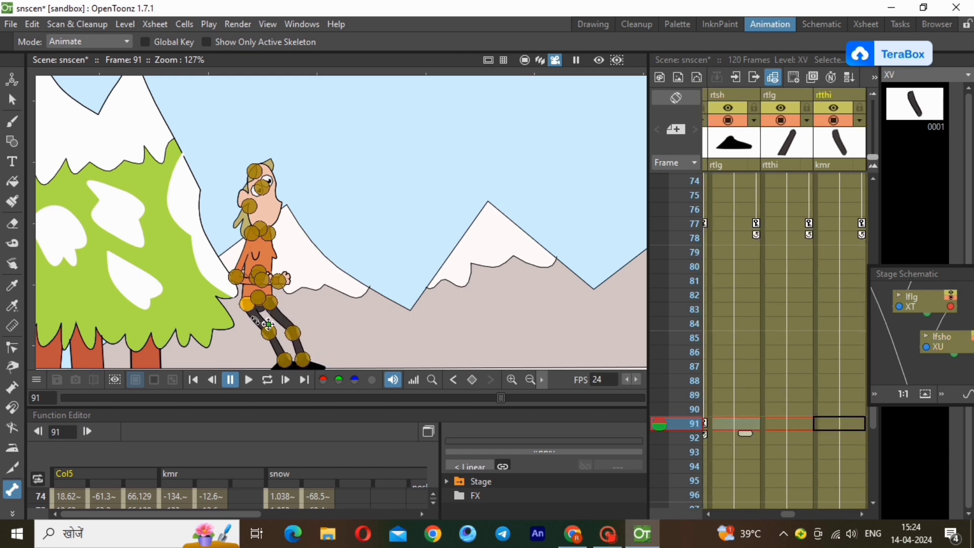
left_click(255, 320)
left_click_drag(253, 320, 205, 360)
left_click(204, 360)
left_click(219, 346)
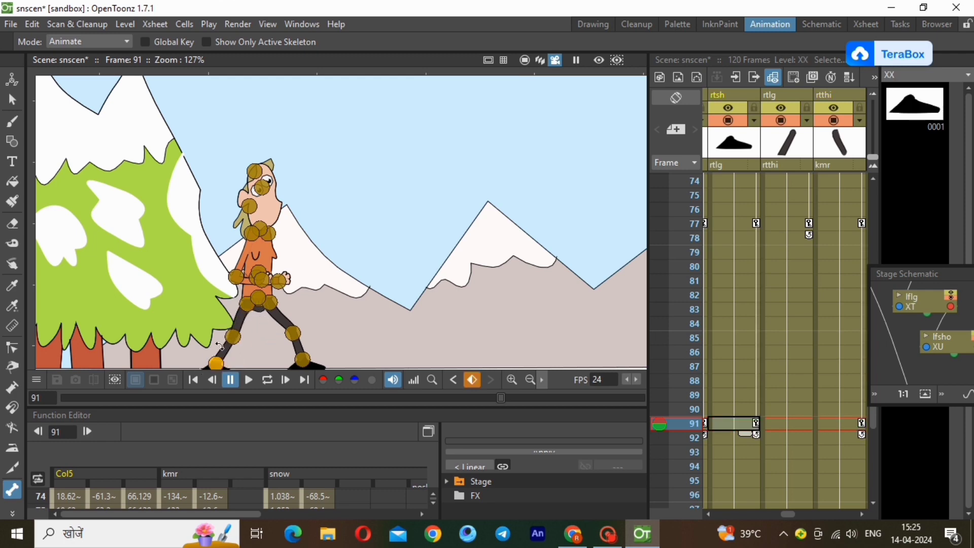
Straighten the right lower leg slightly backward and level its shoe at frame 91, comparing the pose with frame 77.
left_click(221, 350)
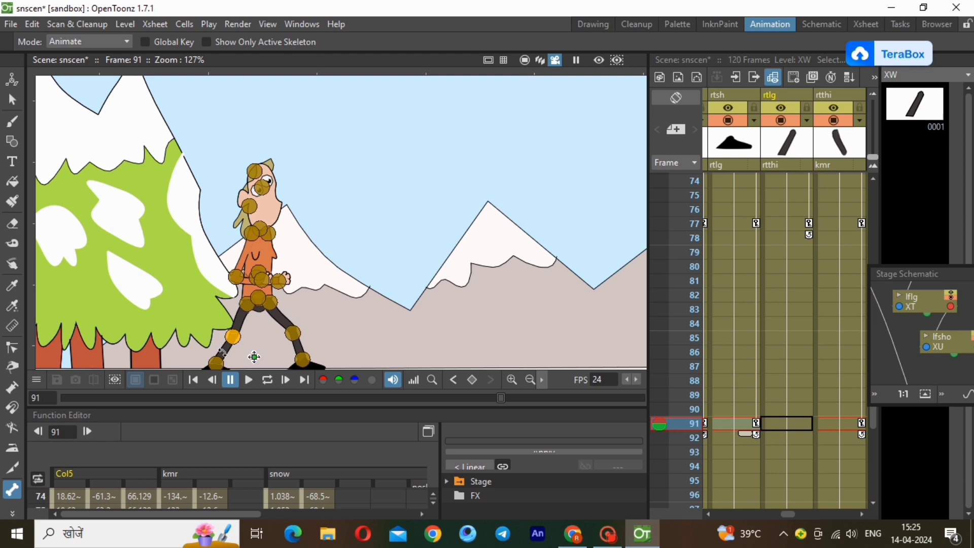
left_click_drag(222, 352, 198, 366)
left_click(198, 365)
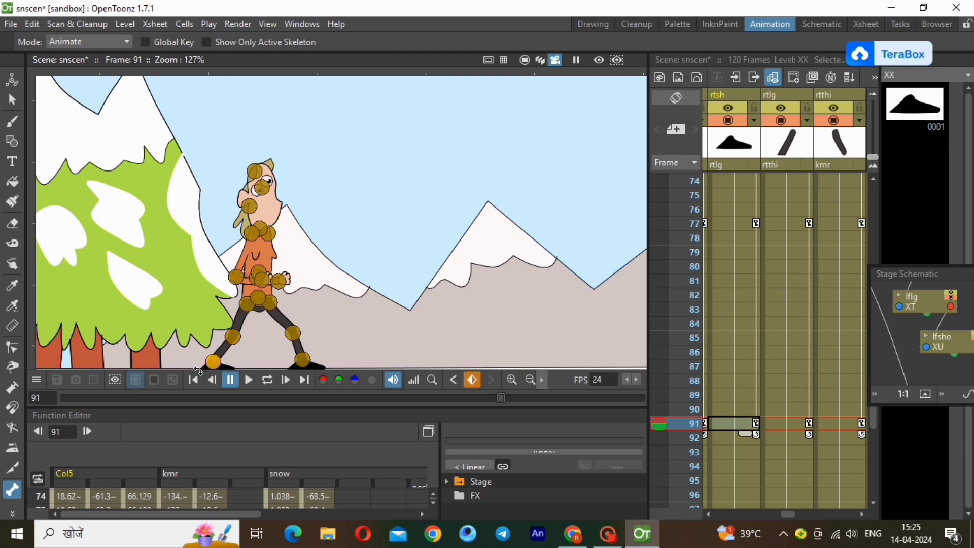
left_click(733, 224)
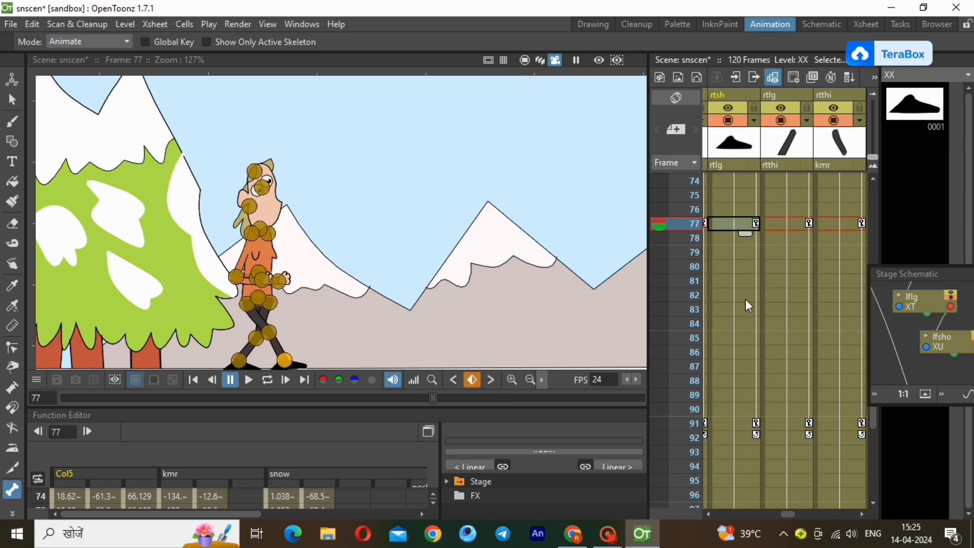
left_click(738, 424)
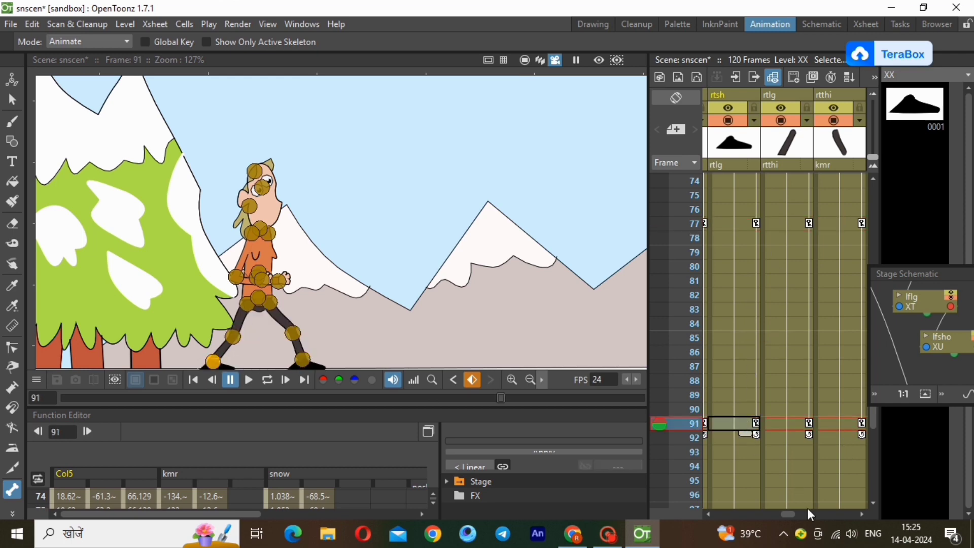
Move the hips forward with the whole character at frame 91, comparing the position with frame 77.
left_click_drag(794, 515, 762, 514)
left_click(854, 423)
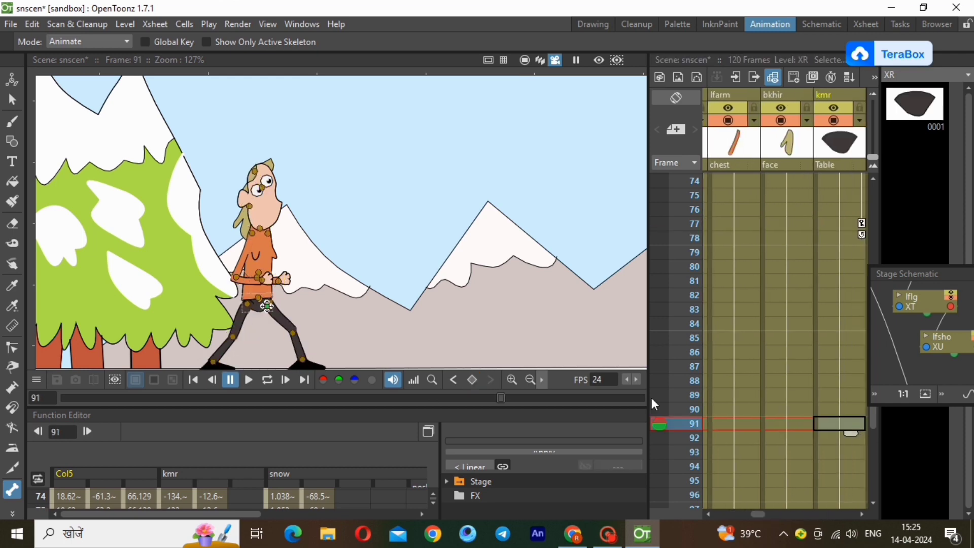
left_click_drag(268, 306, 353, 307)
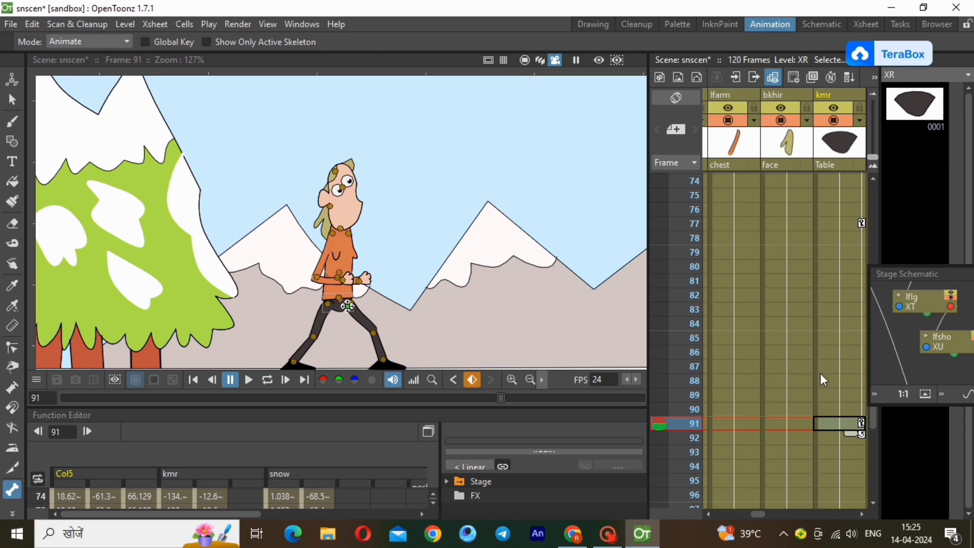
left_click(847, 225)
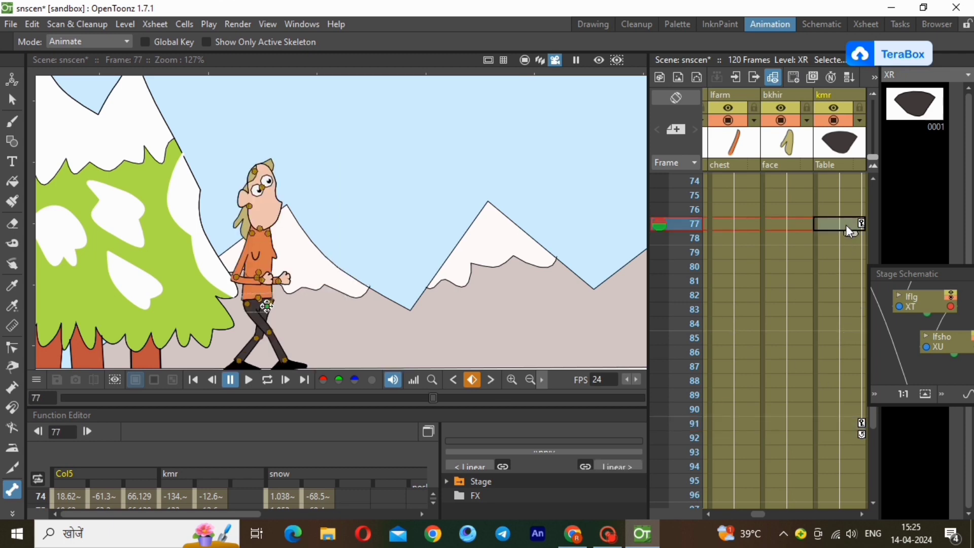
left_click(839, 424)
Set a key on the lflg column at frame 77, bend the left lower leg backward at frame 84 and extend it at frame 91.
left_click(839, 324)
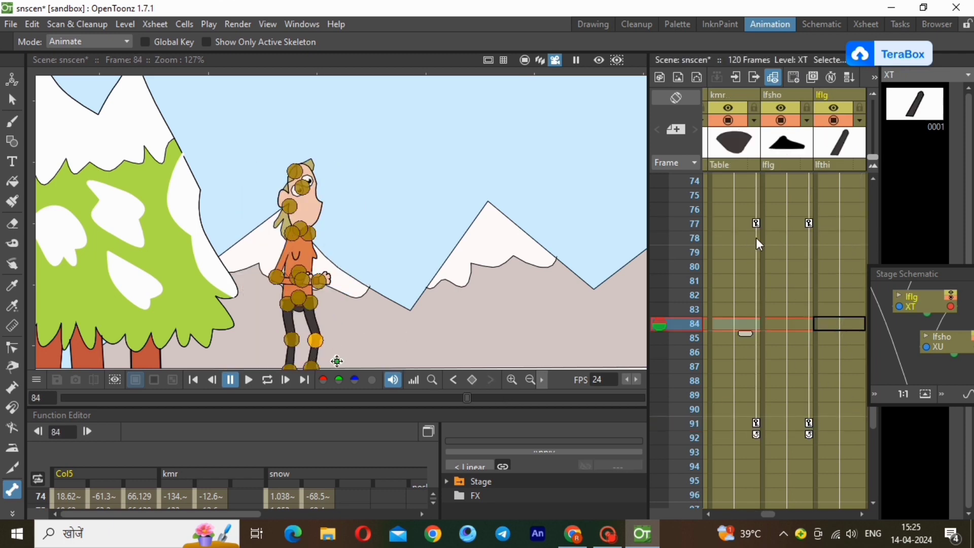
right_click(840, 223)
left_click(888, 174)
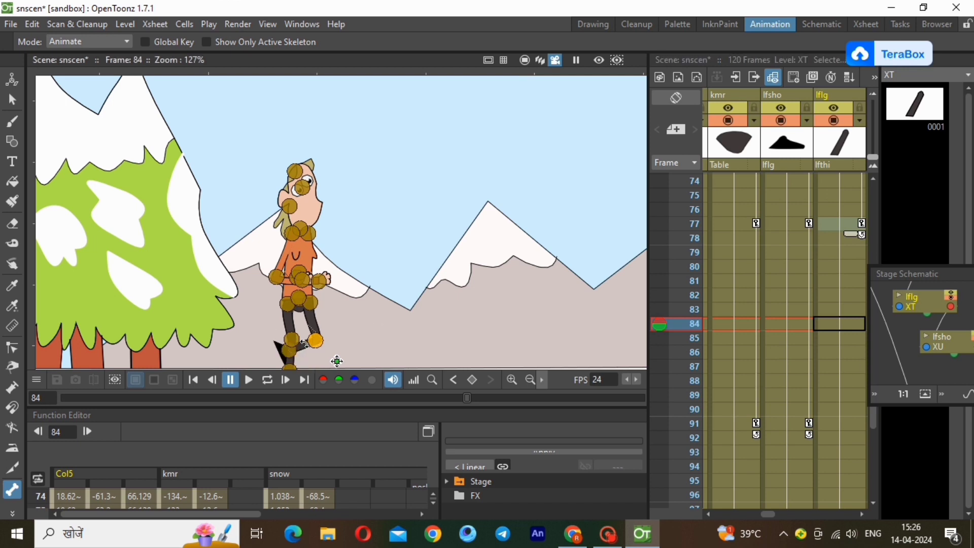
left_click_drag(304, 344, 379, 350)
left_click(851, 421)
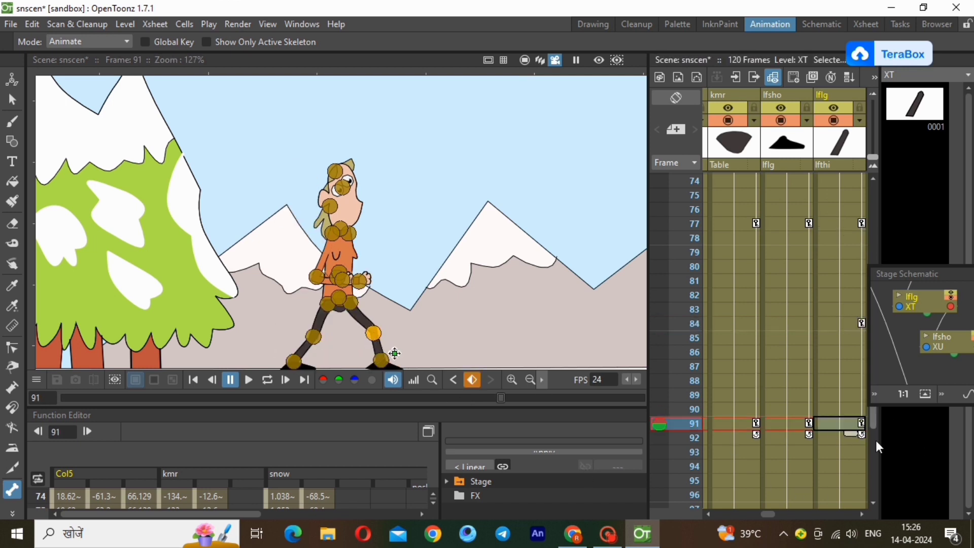
scroll(872, 502, "down", 4)
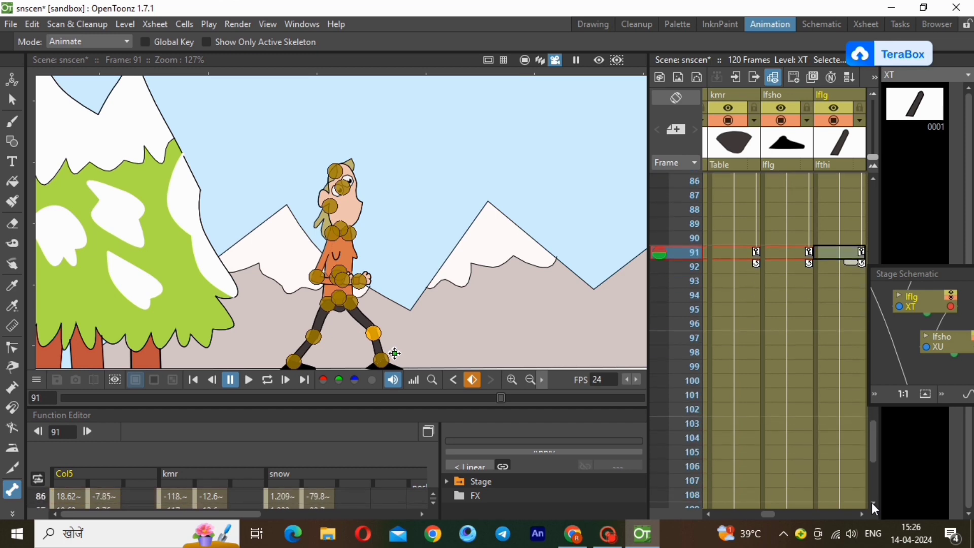
Swing the right thigh forward at frame 105 and level the right shoe.
left_click(873, 503)
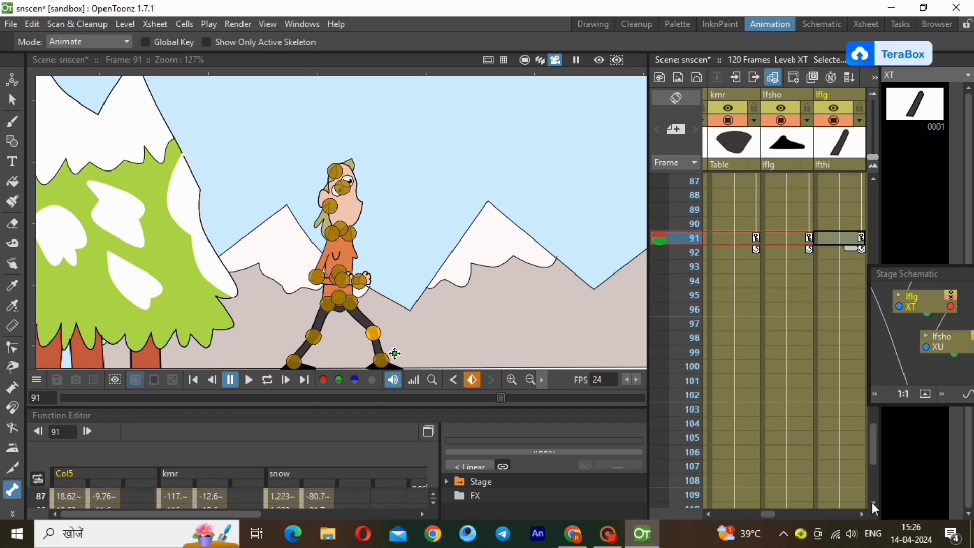
left_click(805, 437)
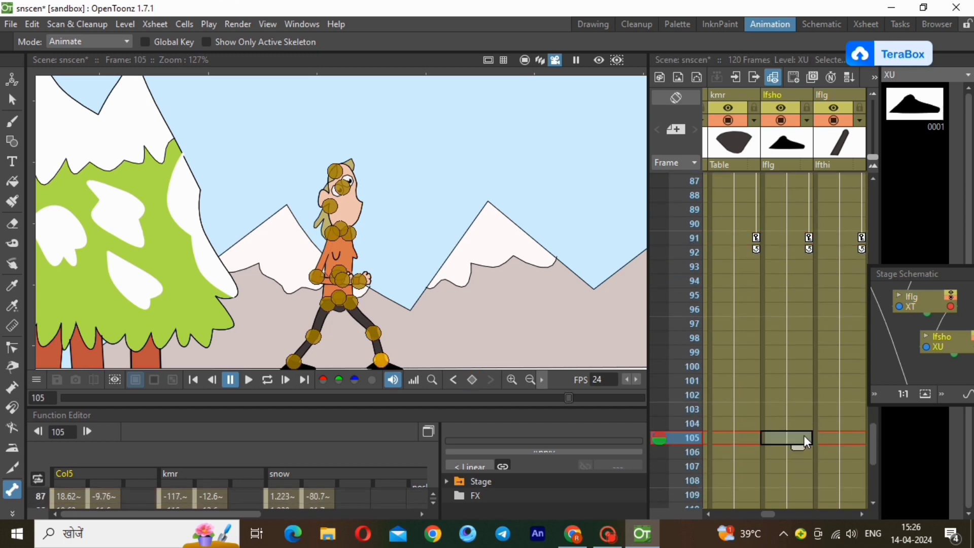
left_click(319, 321)
left_click_drag(319, 320, 341, 322)
left_click_drag(375, 352, 375, 370)
Swing the left thigh backward, level its shoe and key the lflg column at frame 105, comparing the pose with frame 91.
left_click(365, 316)
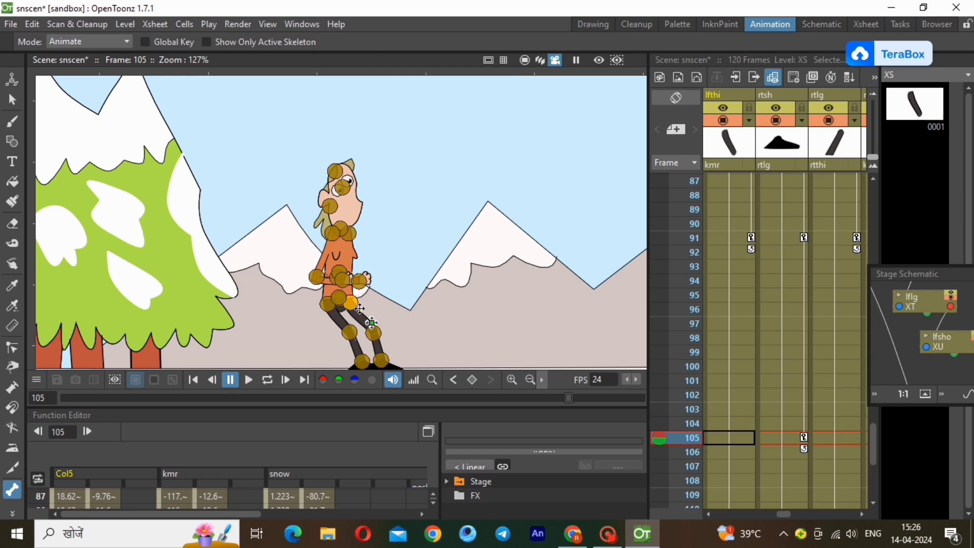
left_click_drag(352, 315, 333, 315)
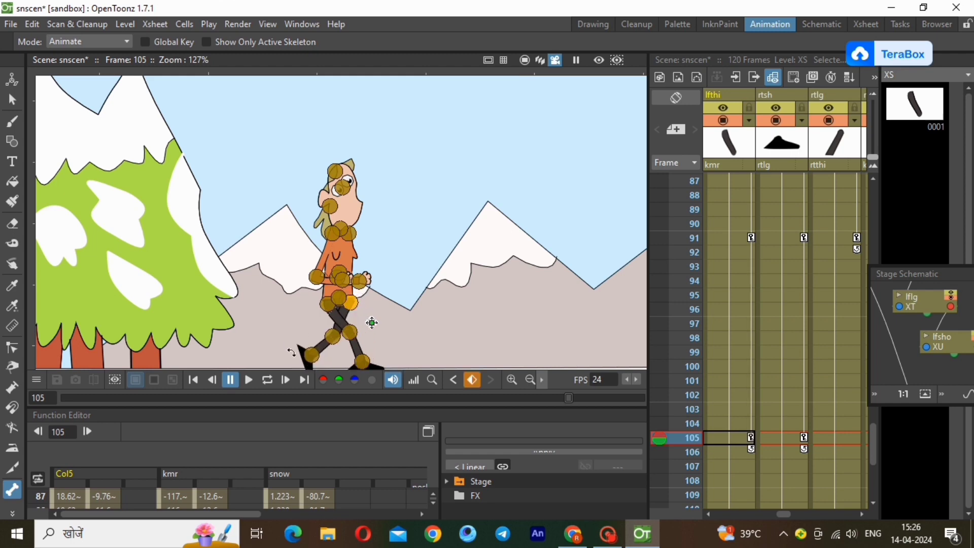
left_click_drag(300, 351, 300, 363)
left_click_drag(341, 316, 346, 313)
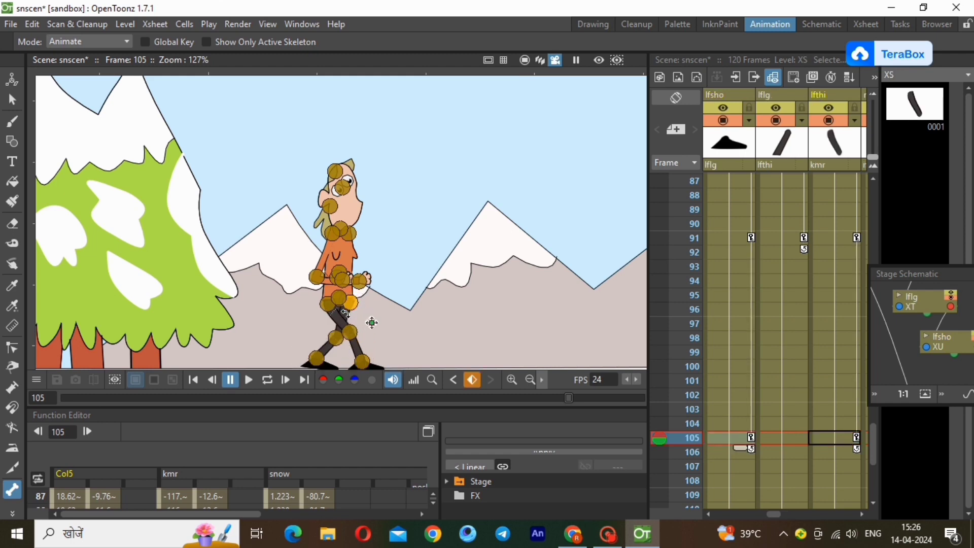
left_click(325, 350)
left_click(472, 380)
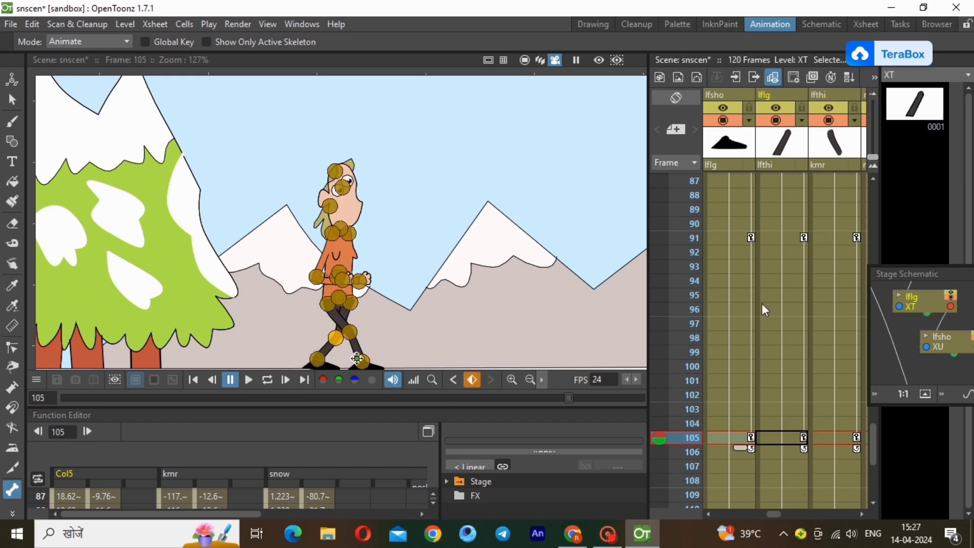
left_click(786, 242)
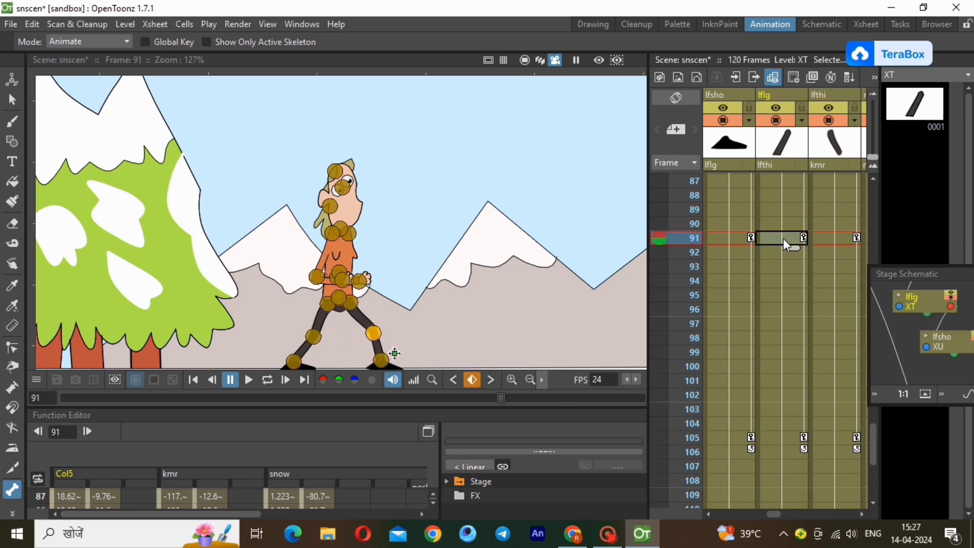
left_click(789, 437)
Move the hips in the kmr column forward with the whole character at frame 105, comparing the position with frame 91.
left_click_drag(777, 512, 760, 512)
left_click(825, 437)
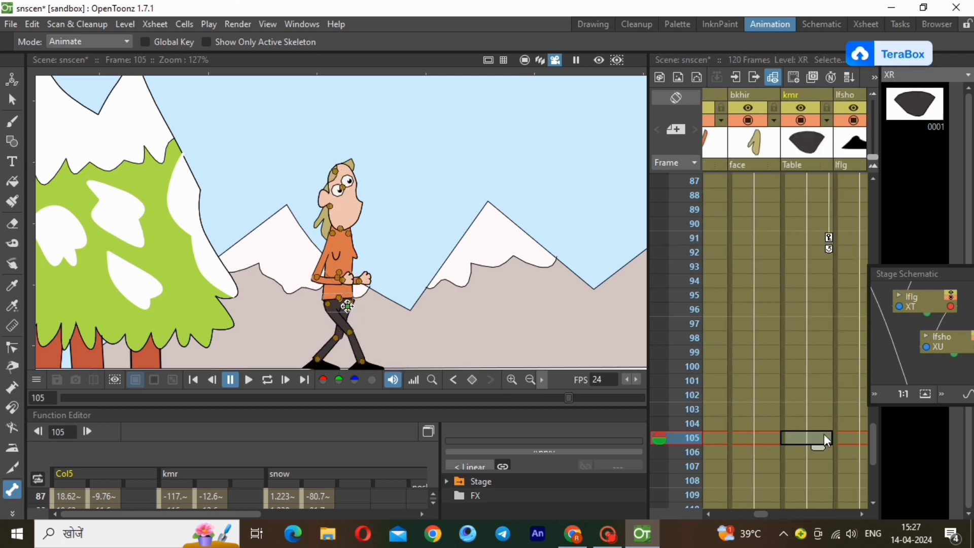
left_click_drag(346, 306, 385, 305)
left_click(799, 233)
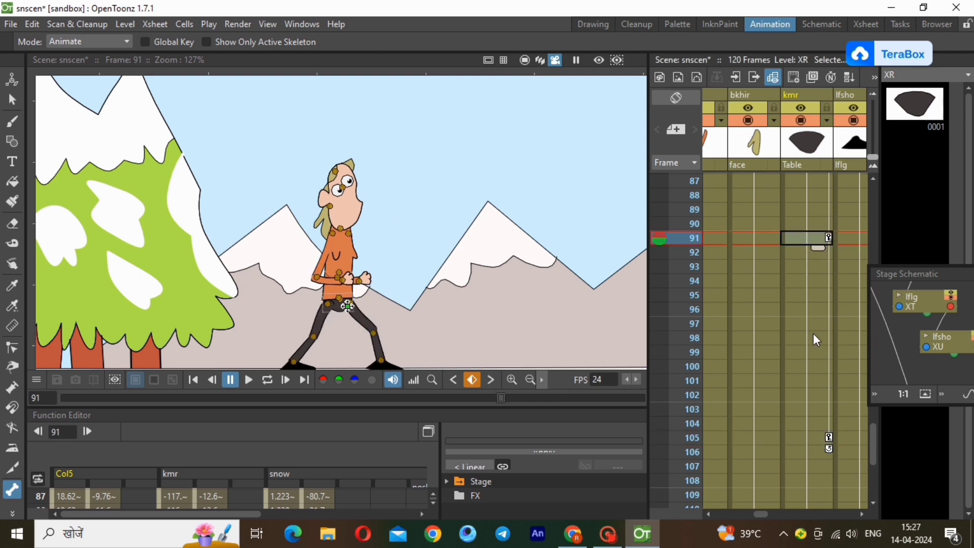
left_click(814, 435)
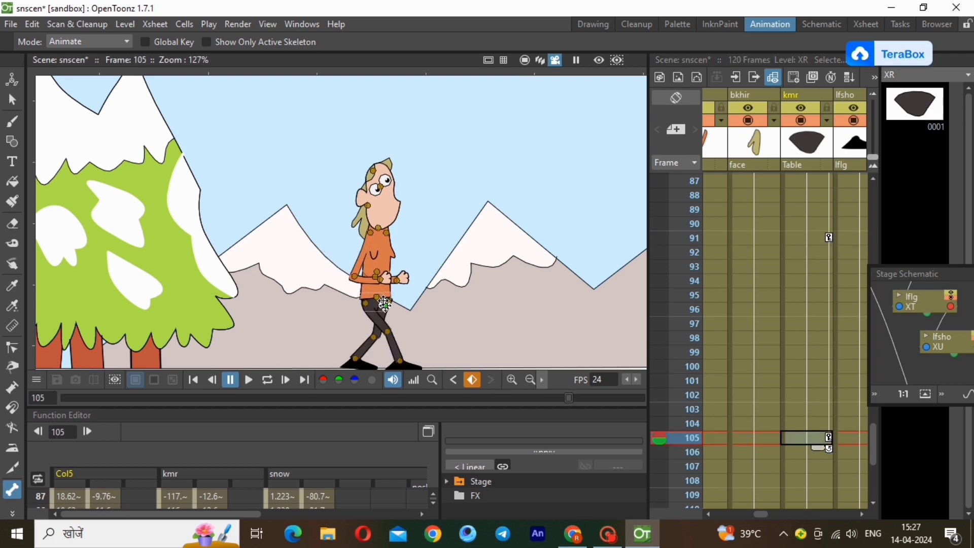
left_click_drag(386, 305, 422, 305)
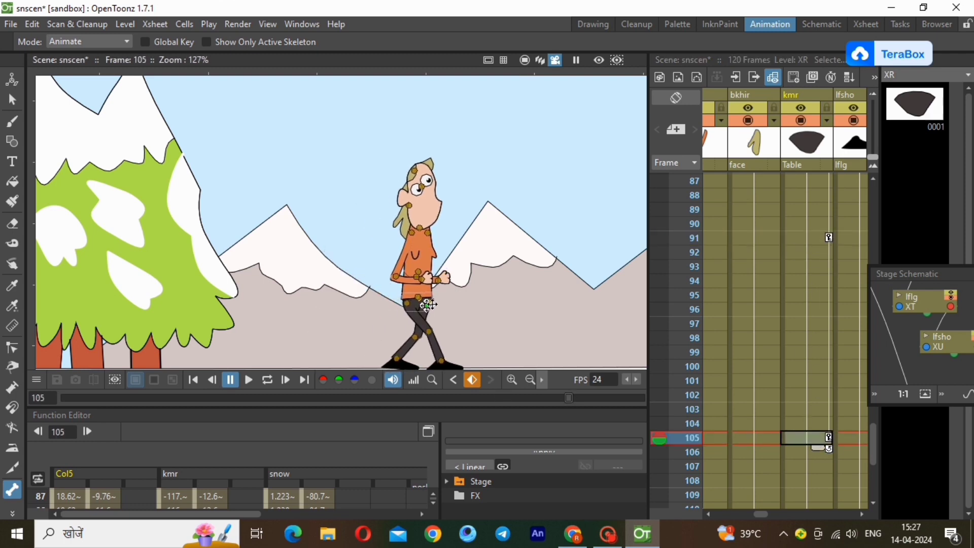
left_click(805, 237)
left_click(816, 440)
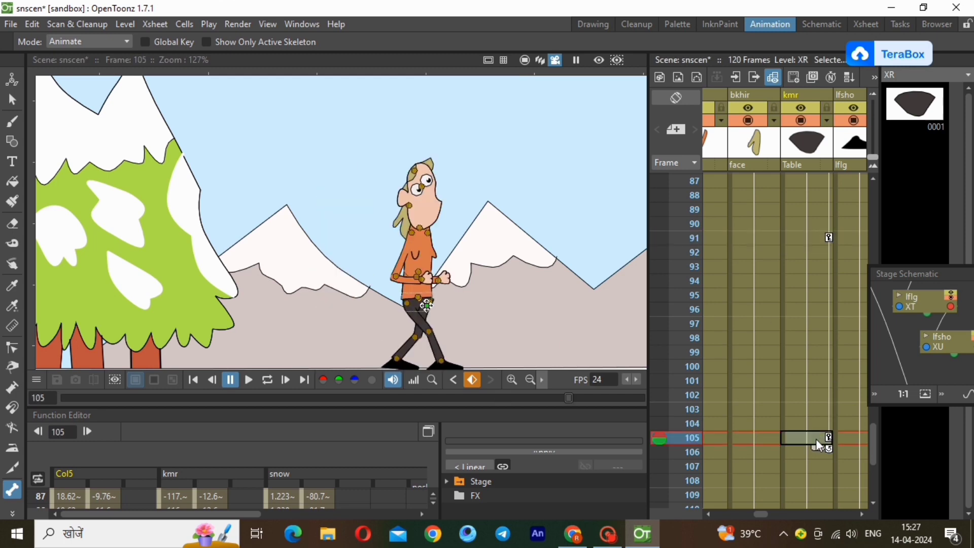
Bend the right lower leg backward at frame 98 and extend it at frame 105, checking the motion from frame 91.
left_click(813, 337)
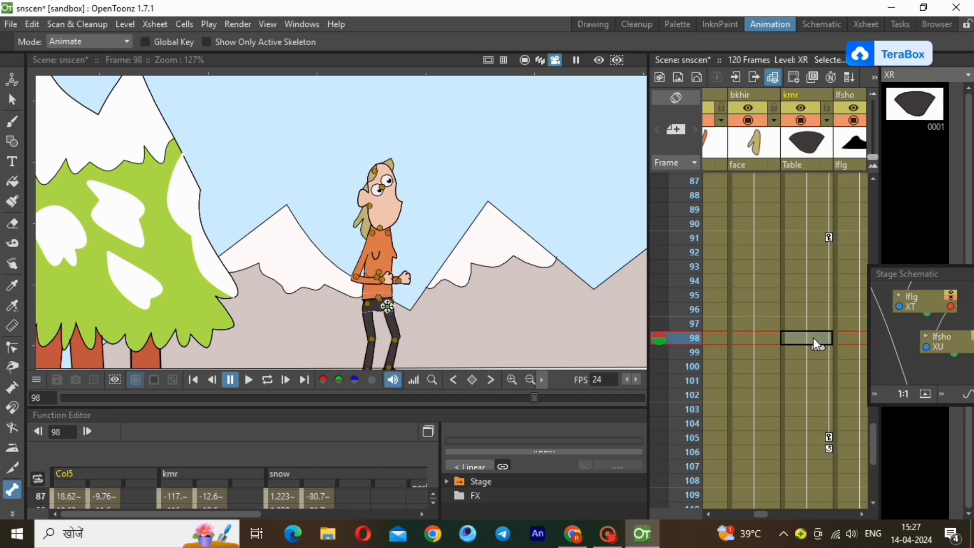
left_click(806, 235)
left_click(797, 437)
left_click(808, 337)
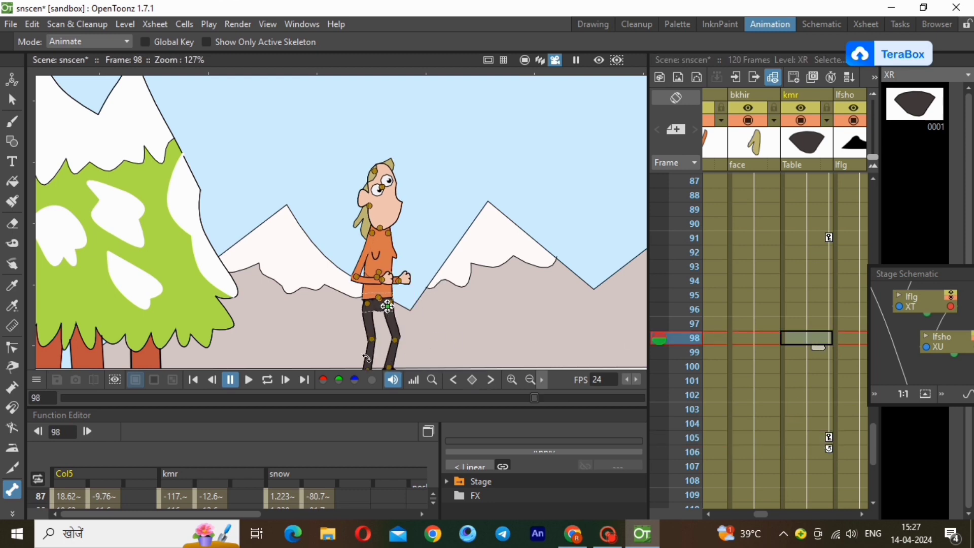
left_click_drag(367, 359, 346, 338)
left_click(833, 438)
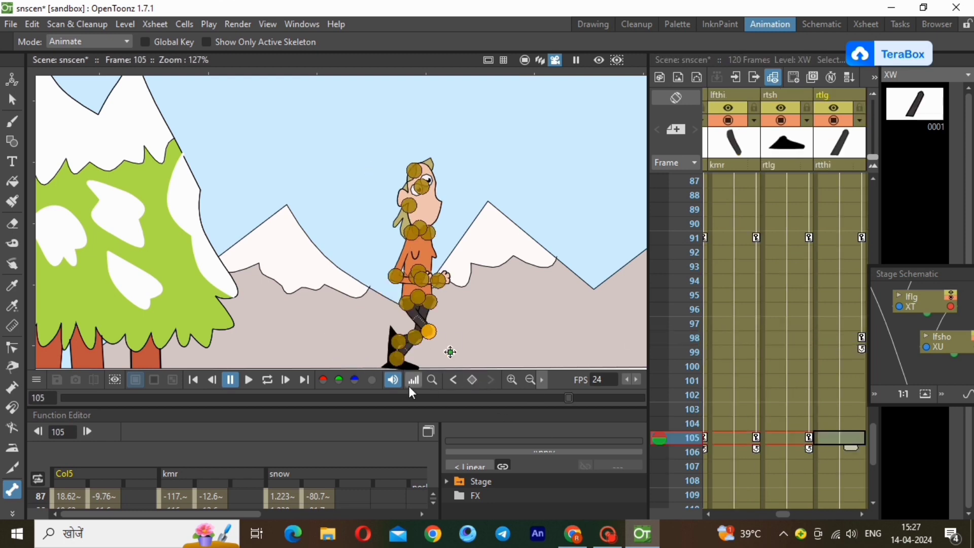
left_click_drag(406, 338, 442, 357)
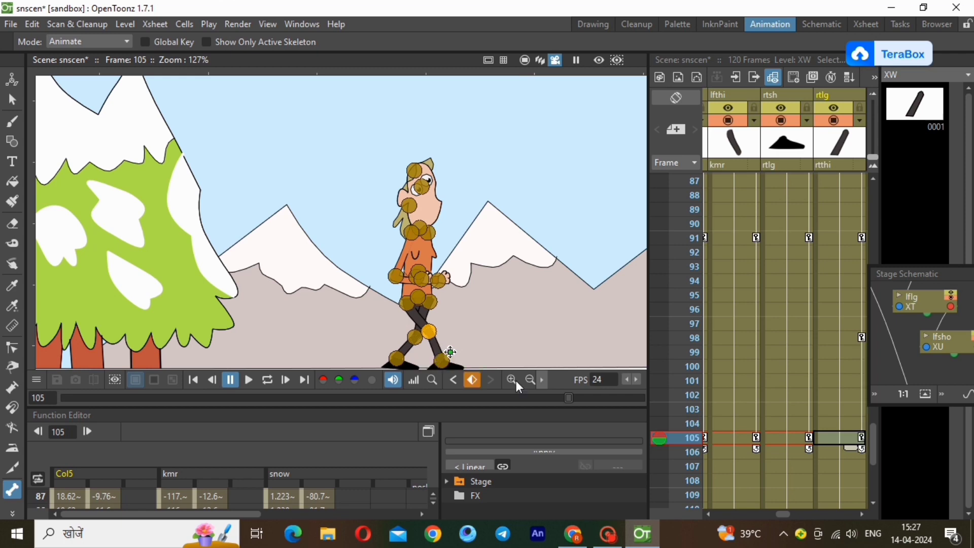
left_click(830, 239)
left_click(839, 338)
left_click(844, 436)
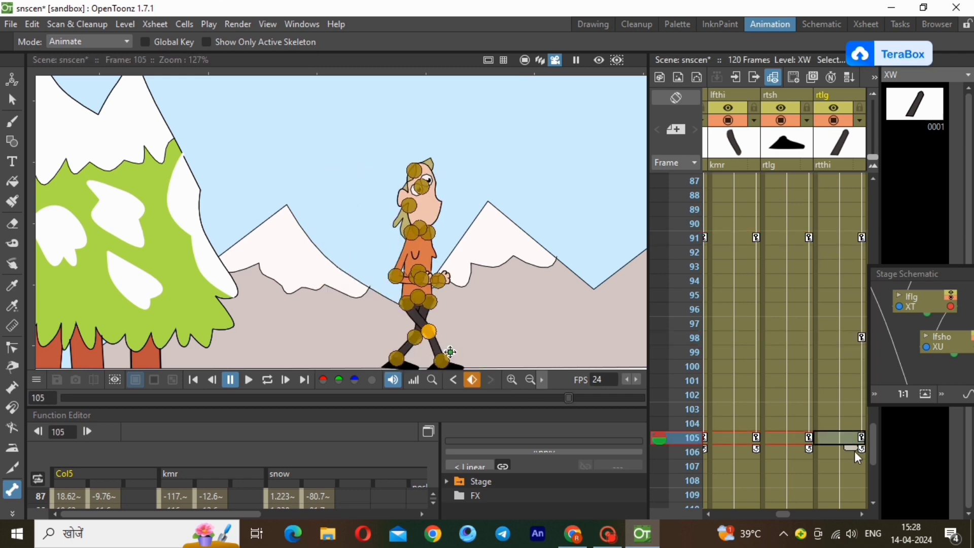
Swing the left thigh forward at frame 119, undoing a stray adjustment.
left_click(873, 503)
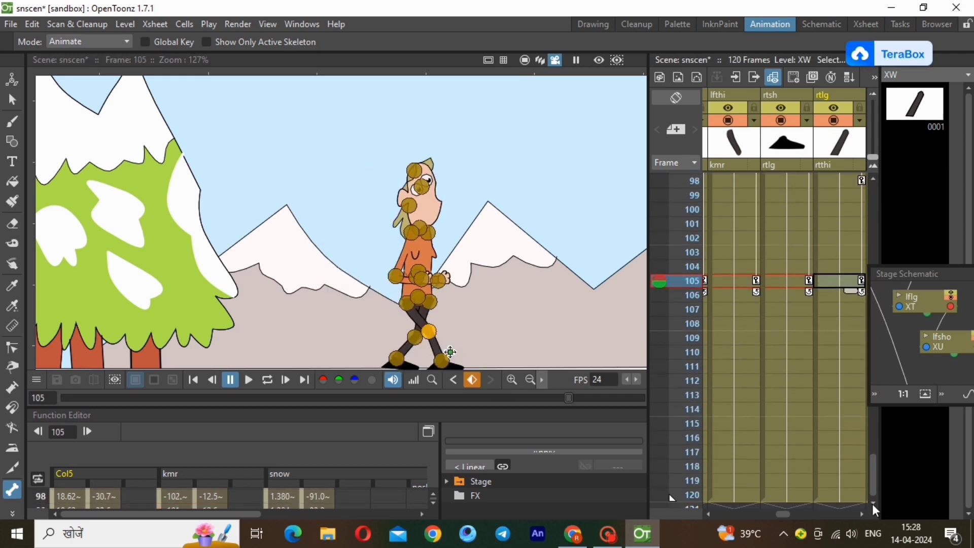
left_click(838, 483)
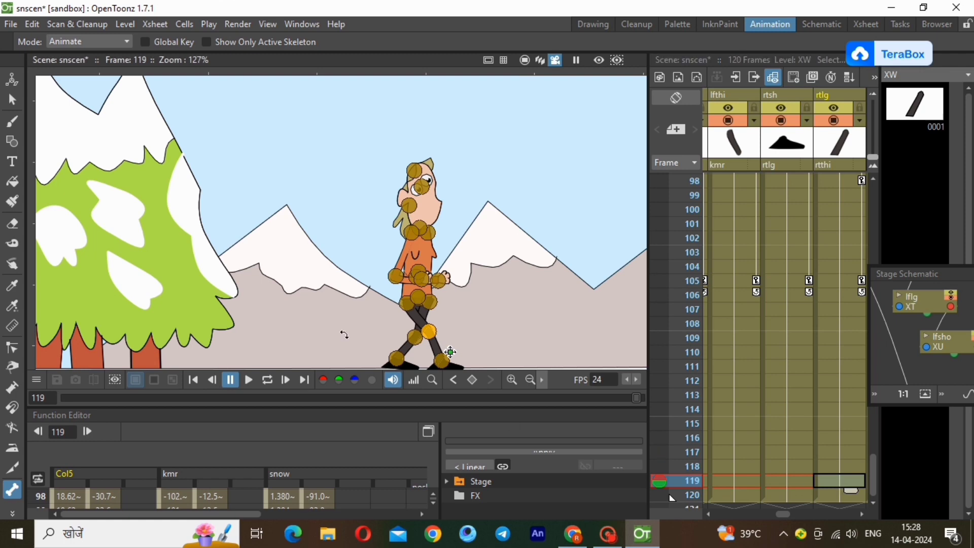
left_click(427, 314)
mouse_move(426, 314)
left_mouse_down()
mouse_move(439, 314)
mouse_move(413, 321)
left_mouse_up()
left_click(421, 321)
key("ctrl+z")
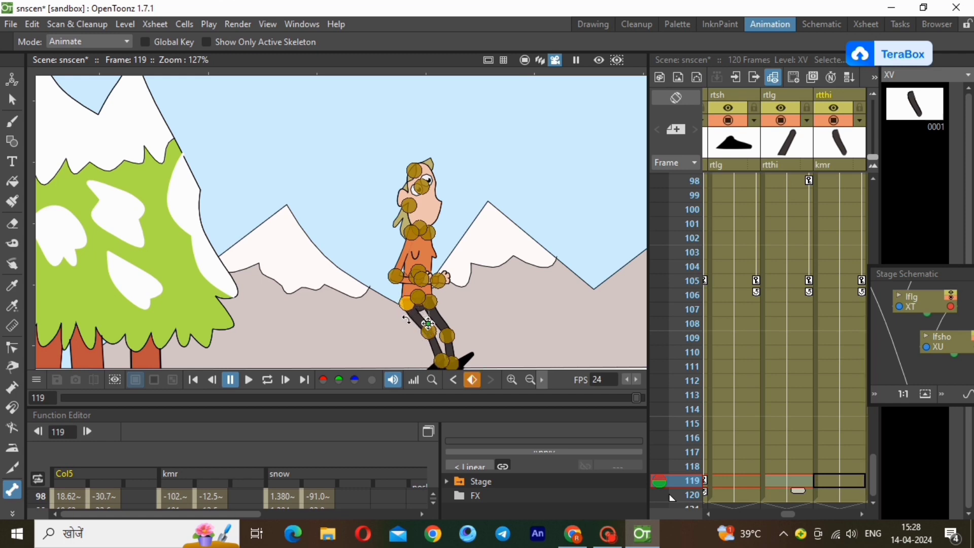
Swing the right thigh backward at frame 119, adjust the right shoe and level the left shoe on the ground.
left_click_drag(406, 319, 367, 360)
left_click(366, 361)
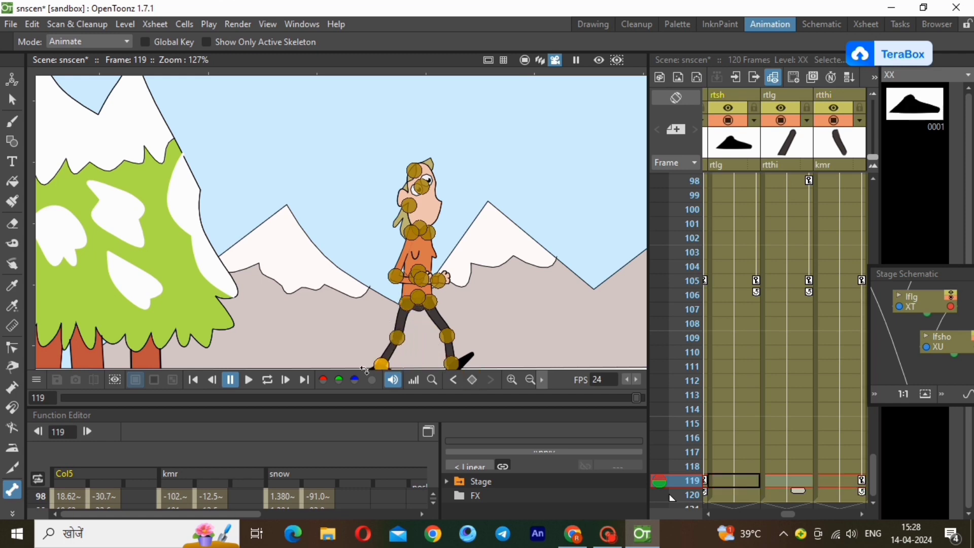
left_click(465, 367)
left_click_drag(473, 368, 469, 367)
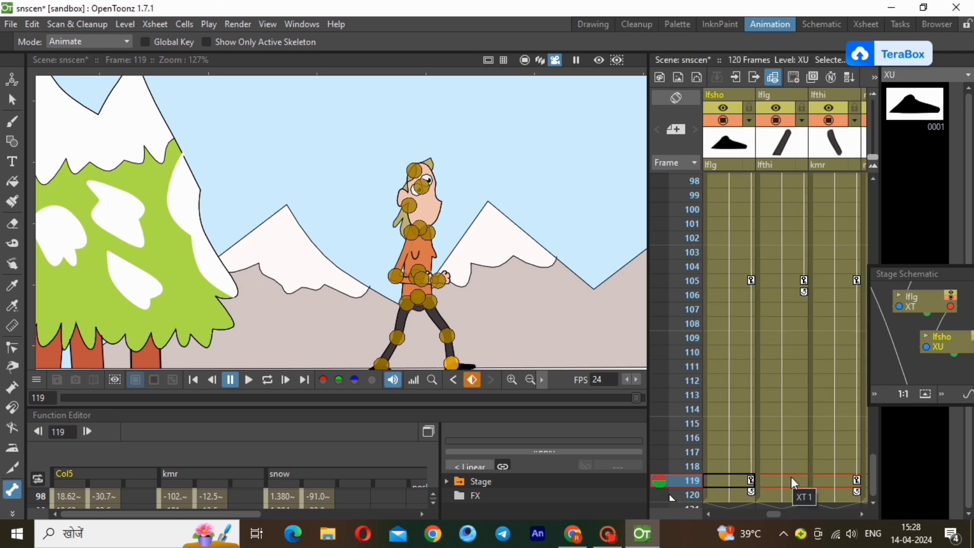
Move the hips in the kmr column forward with the whole character at frame 119, comparing the position with frame 105.
left_click_drag(776, 514, 761, 514)
left_click(814, 480)
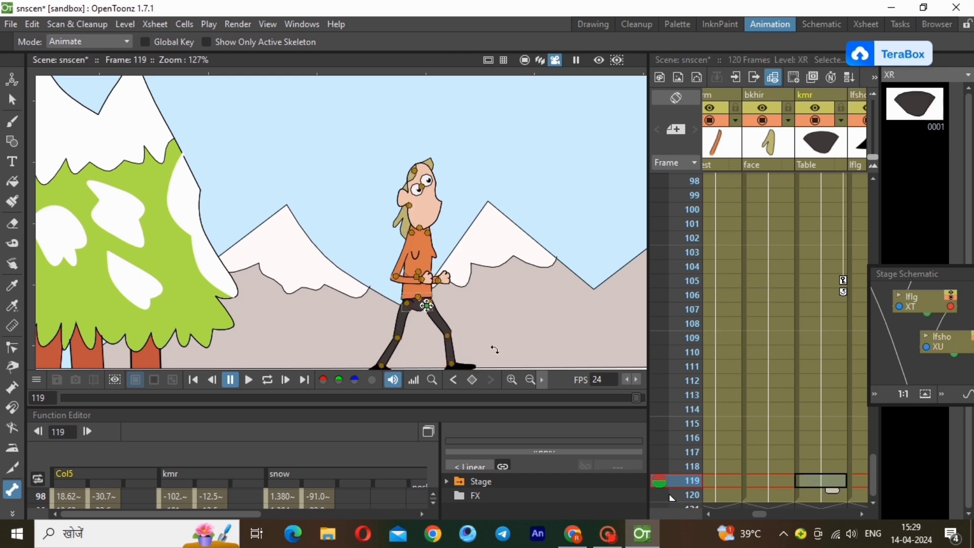
left_click(819, 279)
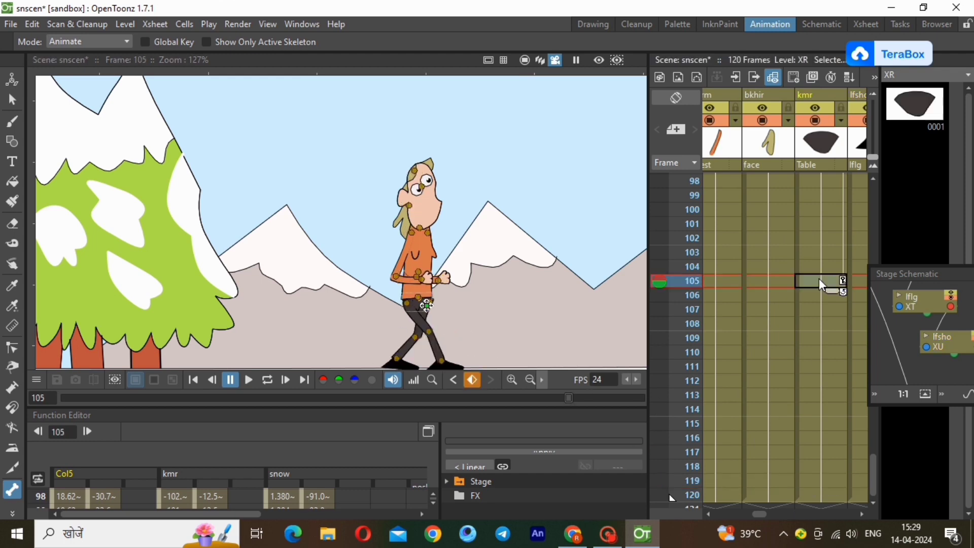
left_click(835, 479)
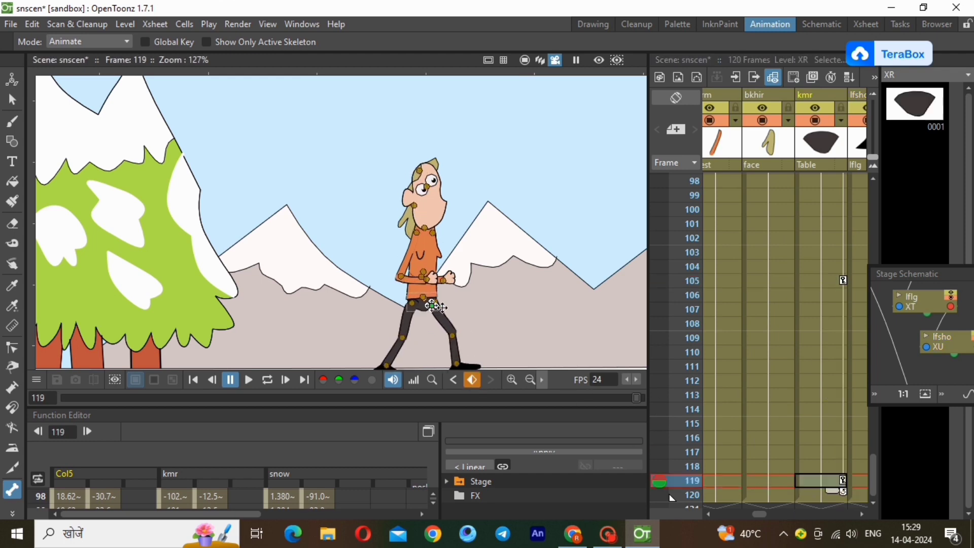
left_click_drag(486, 307, 495, 305)
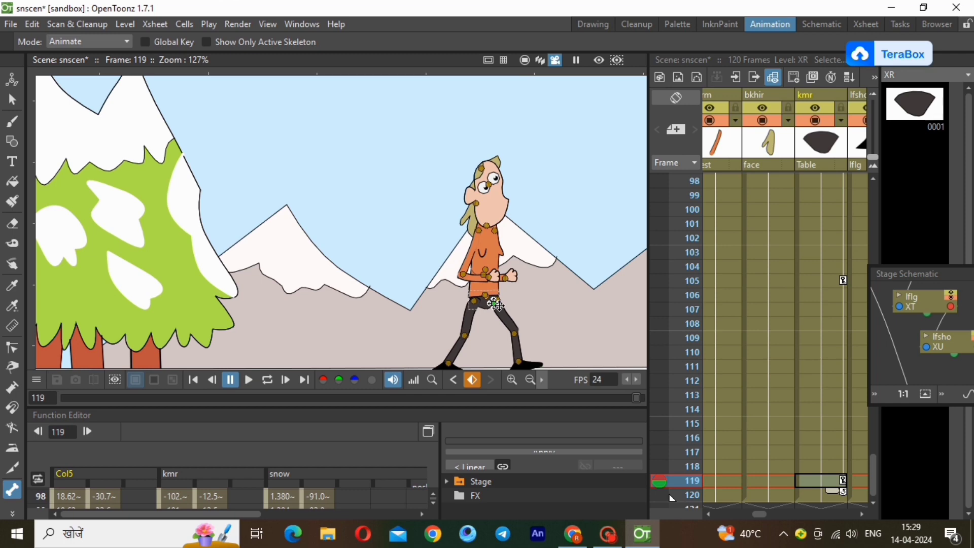
left_click(833, 279)
left_click(831, 480)
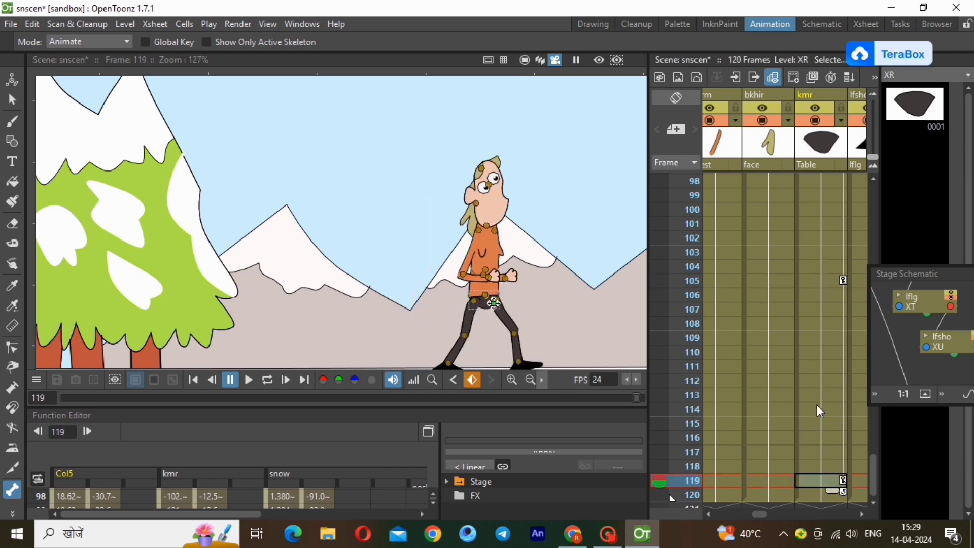
Bend the left lower leg backward at frame 112 and extend it at frame 119.
left_click(829, 385)
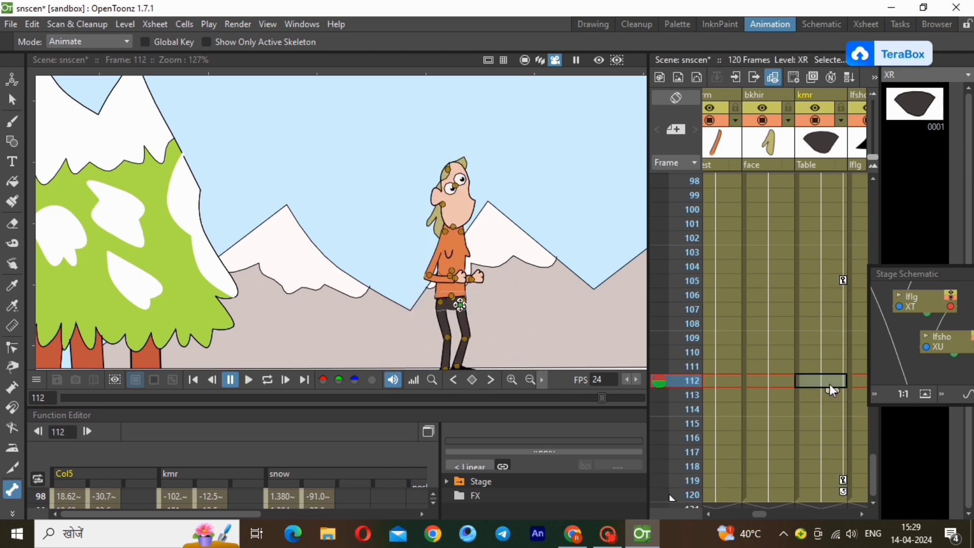
left_click(823, 475)
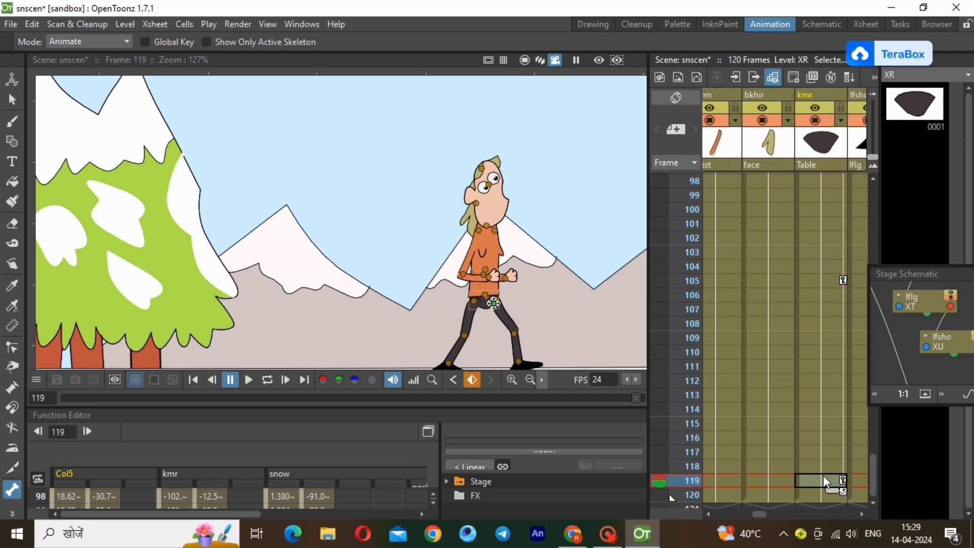
left_click(830, 386)
left_click(483, 357)
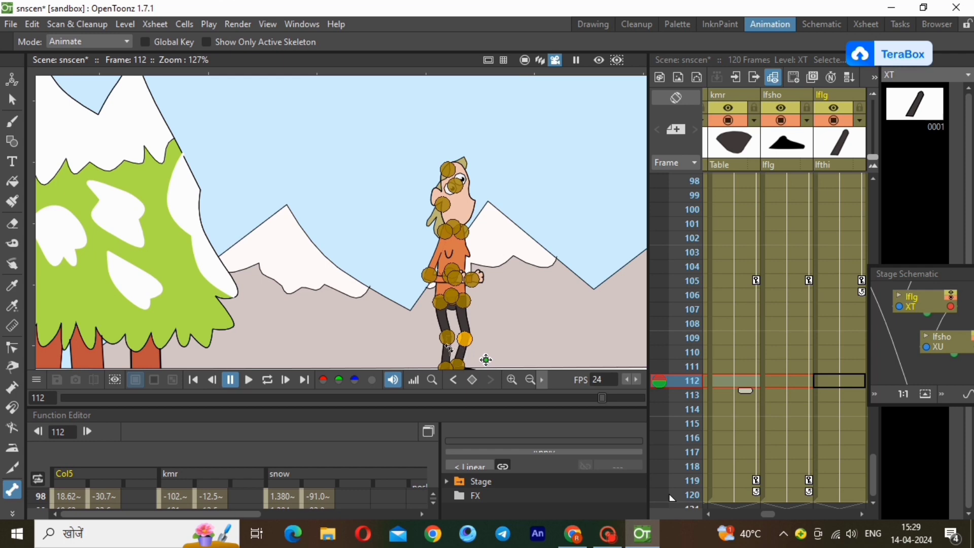
right_click(449, 349)
left_click(457, 351)
left_click_drag(460, 352, 515, 356)
left_click(840, 480)
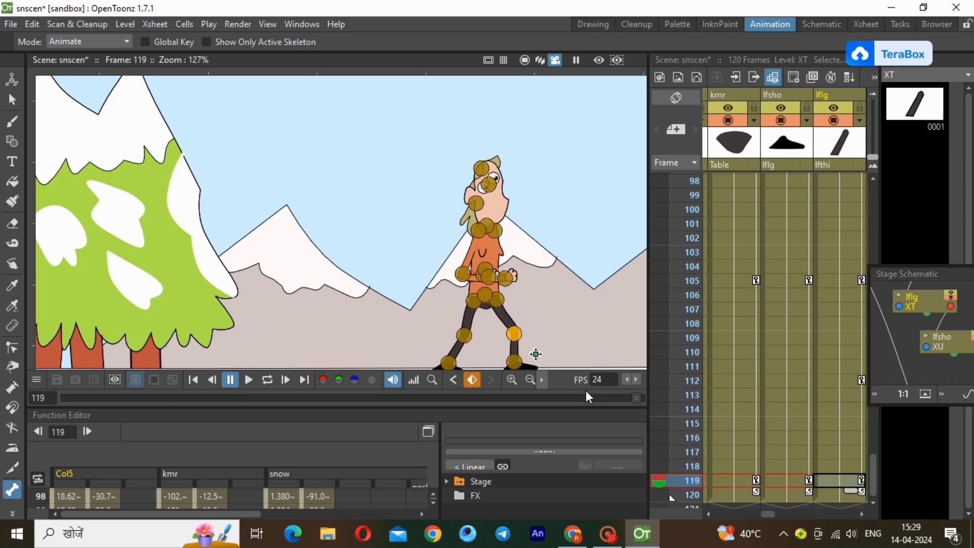
Switch to the Selection tool, return to frame 1, fit the scene in view and play back the walk animation.
left_click(11, 103)
left_click_drag(873, 474, 872, 198)
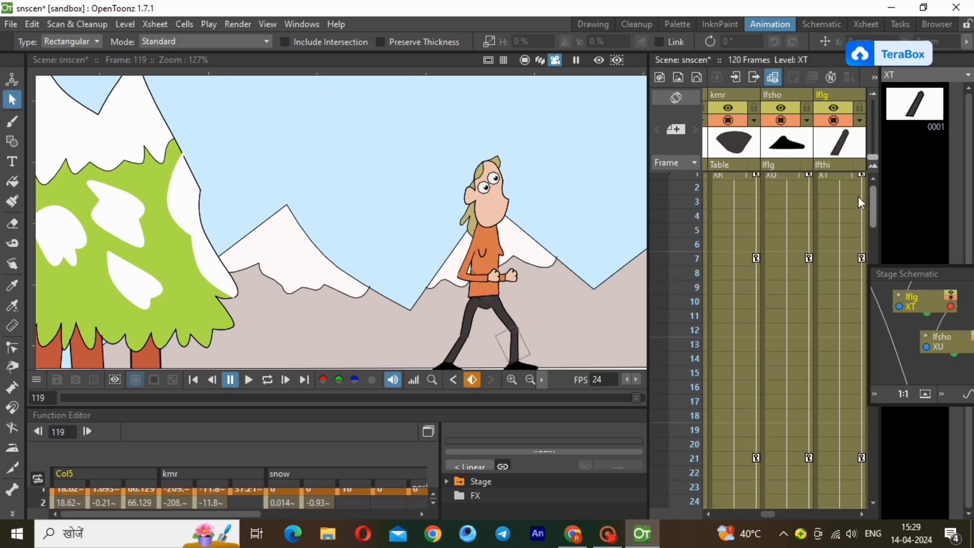
left_click(684, 181)
left_click(530, 381)
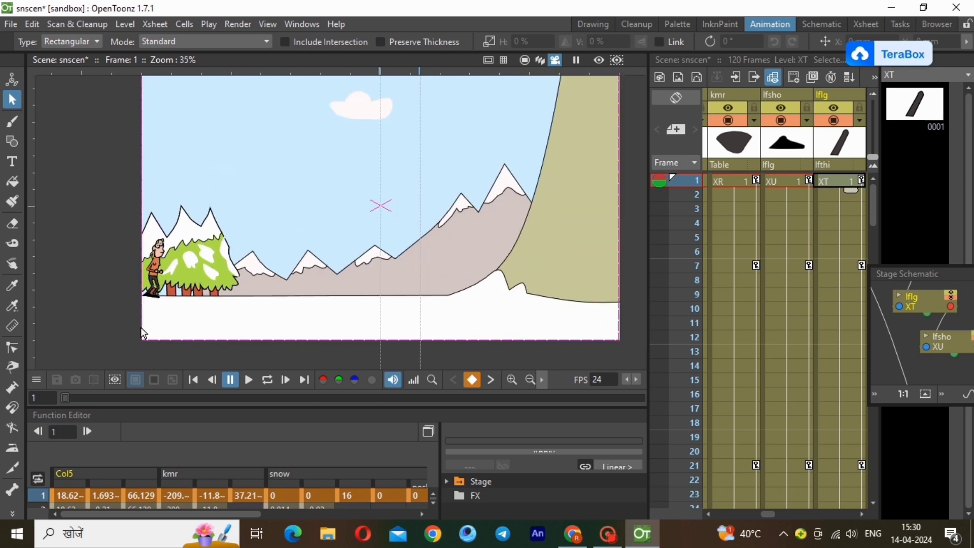
scroll(426, 193, "up", 1)
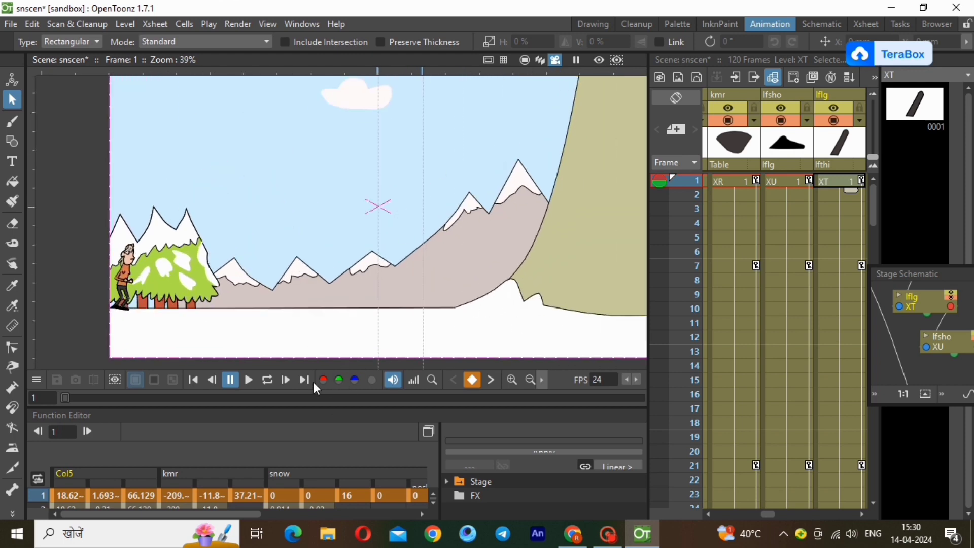
left_click(254, 382)
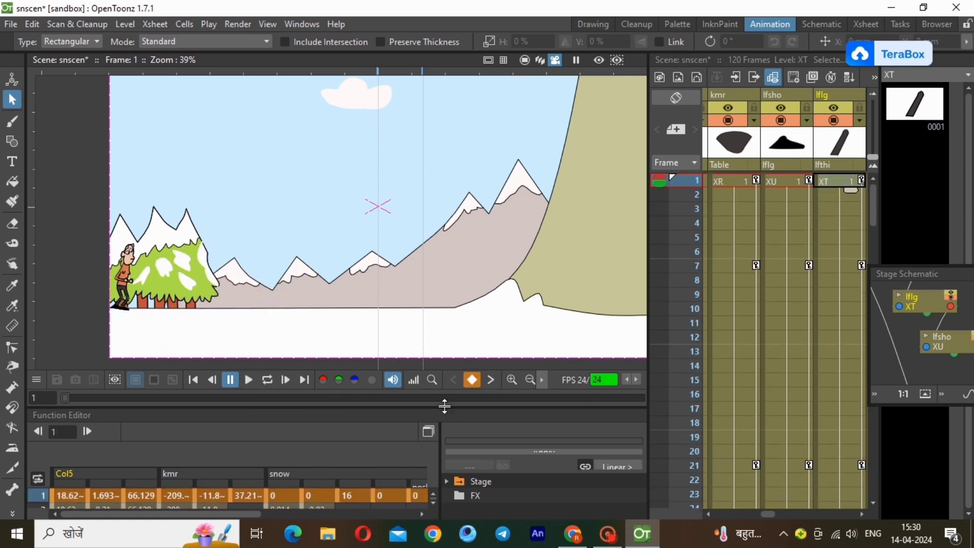
Play back the walk and activate the Skeleton tool for posing the character's arms at frame 1.
left_click(248, 378)
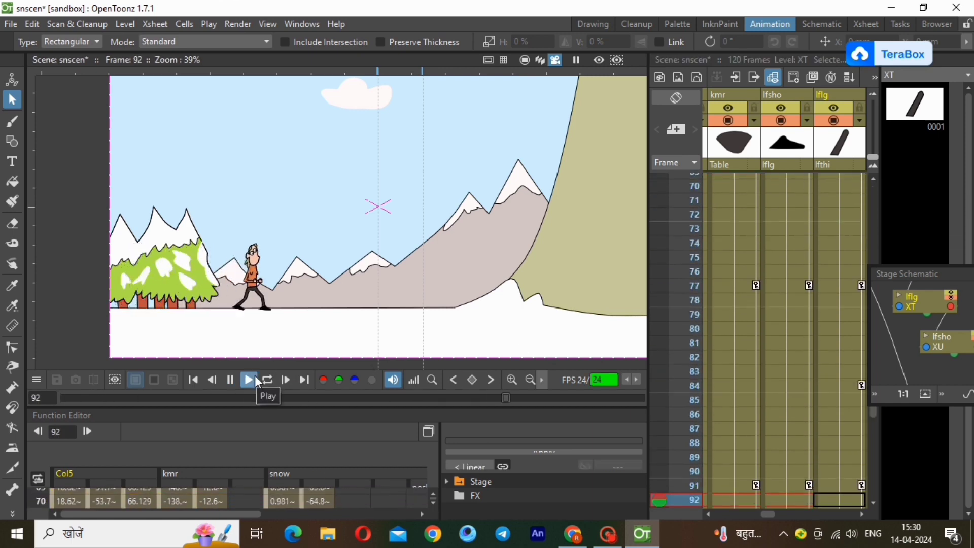
left_click_drag(764, 515, 739, 516)
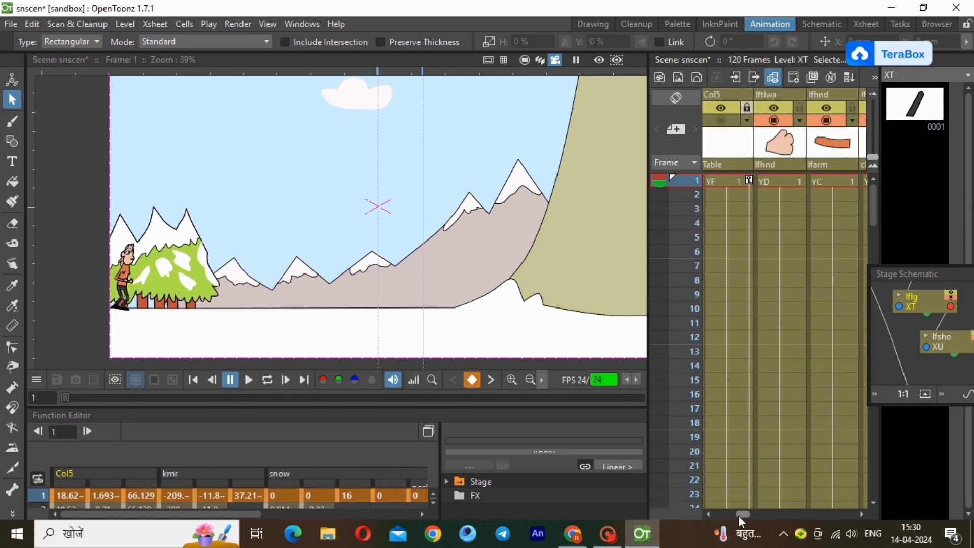
left_click(810, 181)
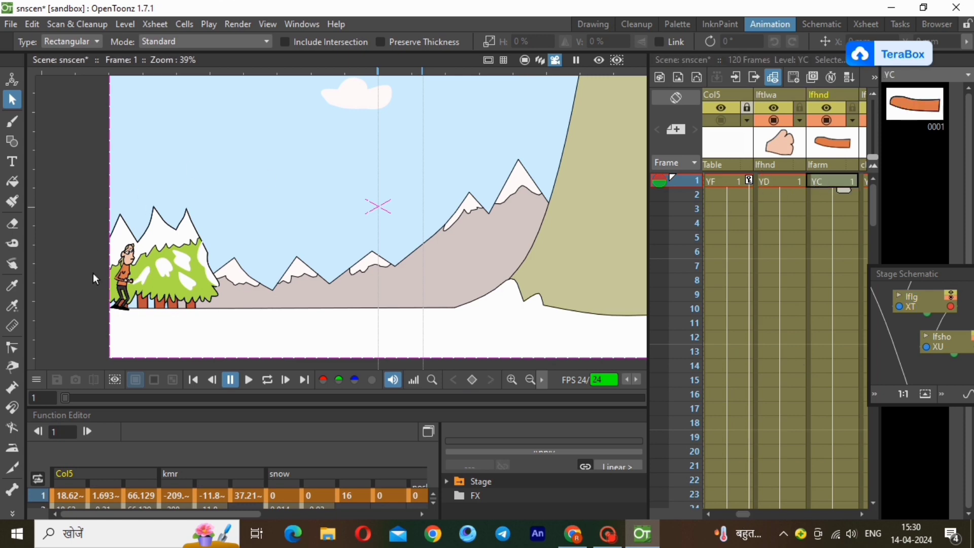
scroll(132, 267, "up", 2)
scroll(132, 266, "up", 8)
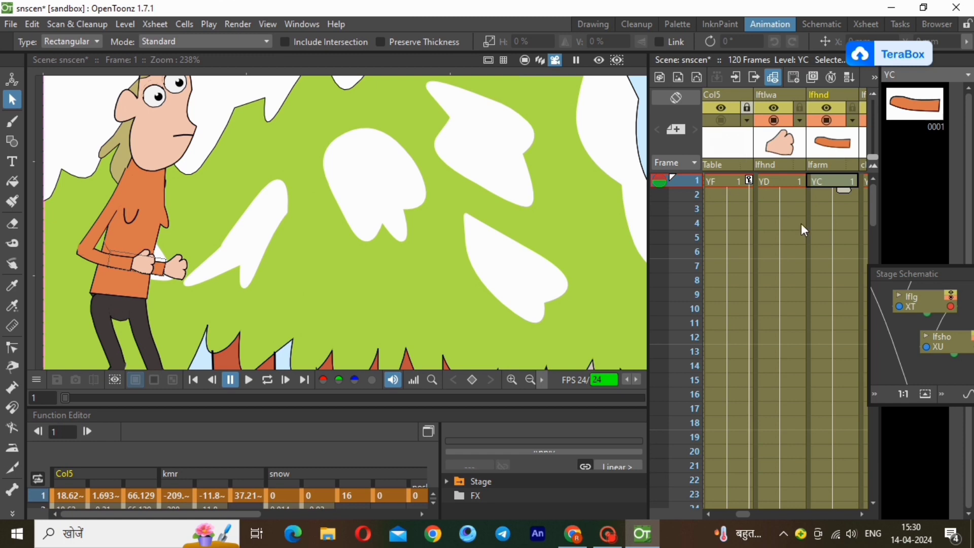
left_click(113, 199)
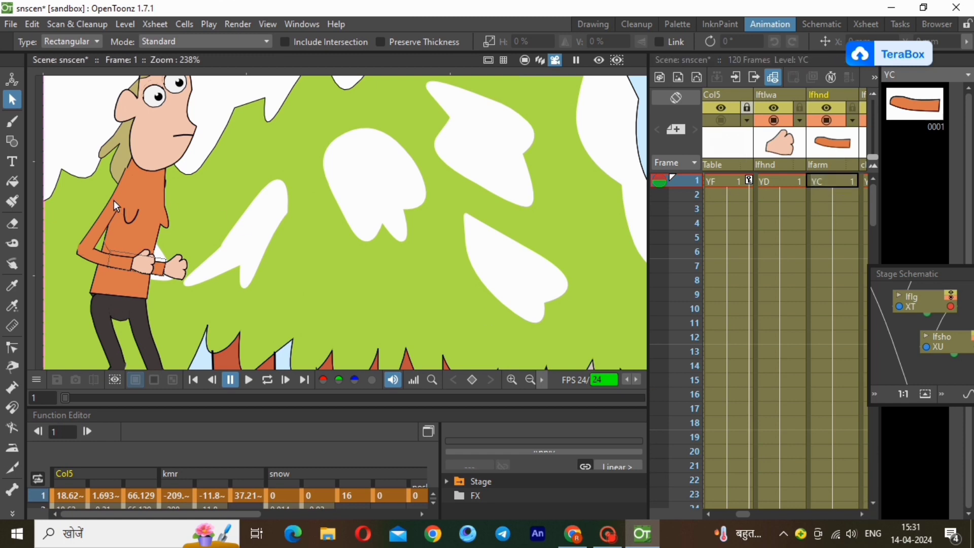
left_click(12, 491)
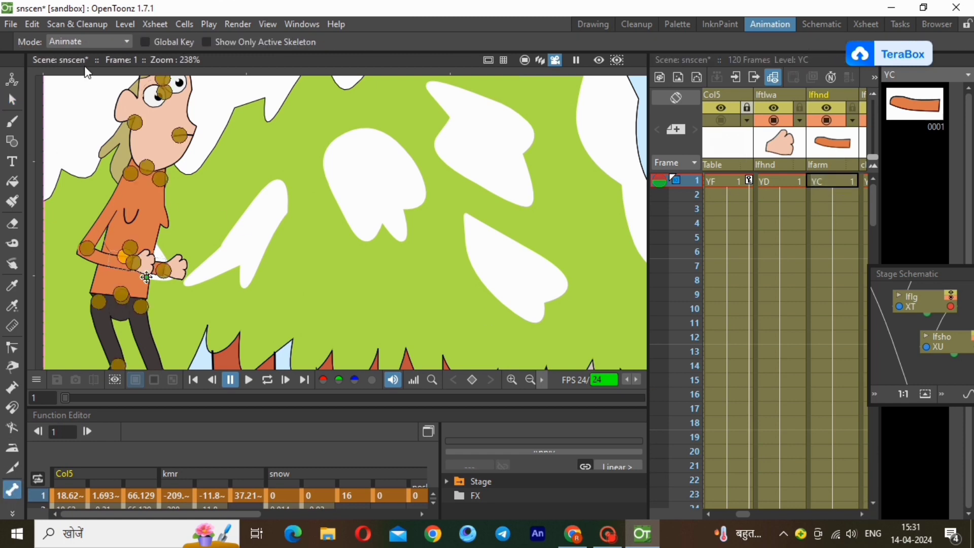
Set a key for the left upper arm in the lfarm column at frame 1.
left_click(152, 193)
left_click(853, 268)
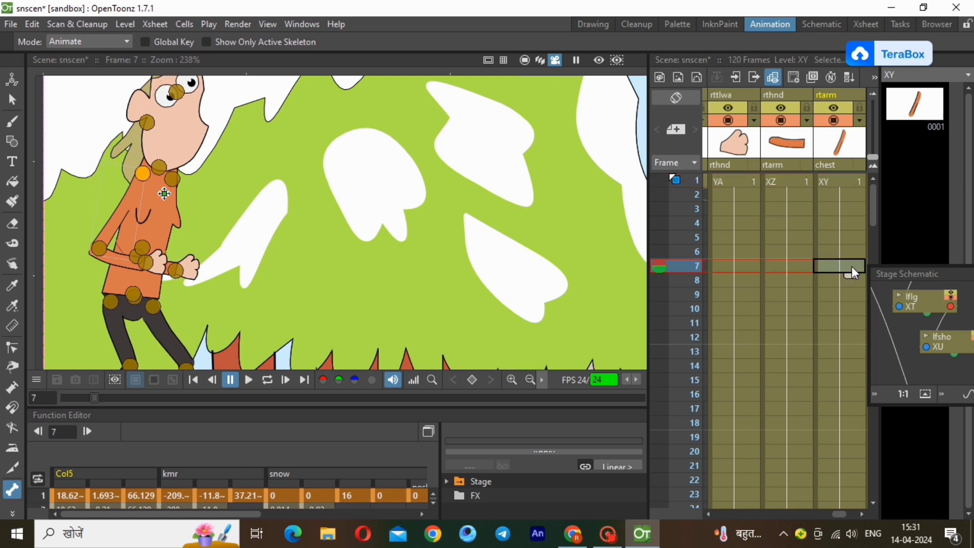
left_click(858, 514)
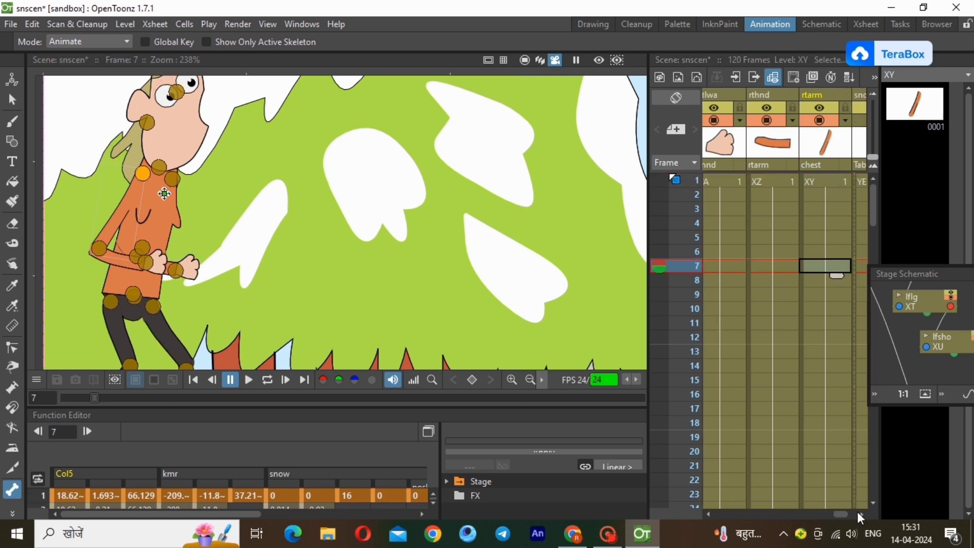
left_click_drag(809, 516, 753, 515)
left_click(771, 263)
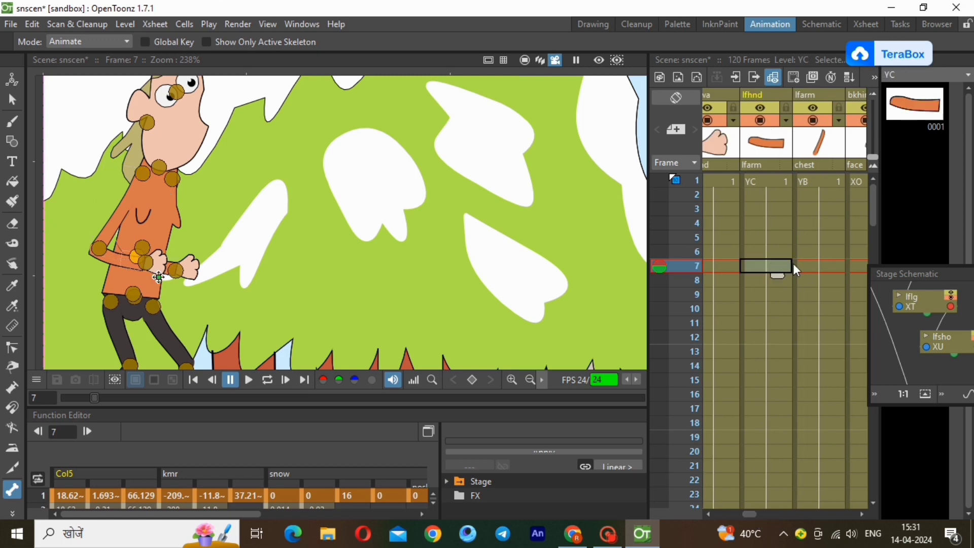
left_click(808, 265)
right_click(834, 268)
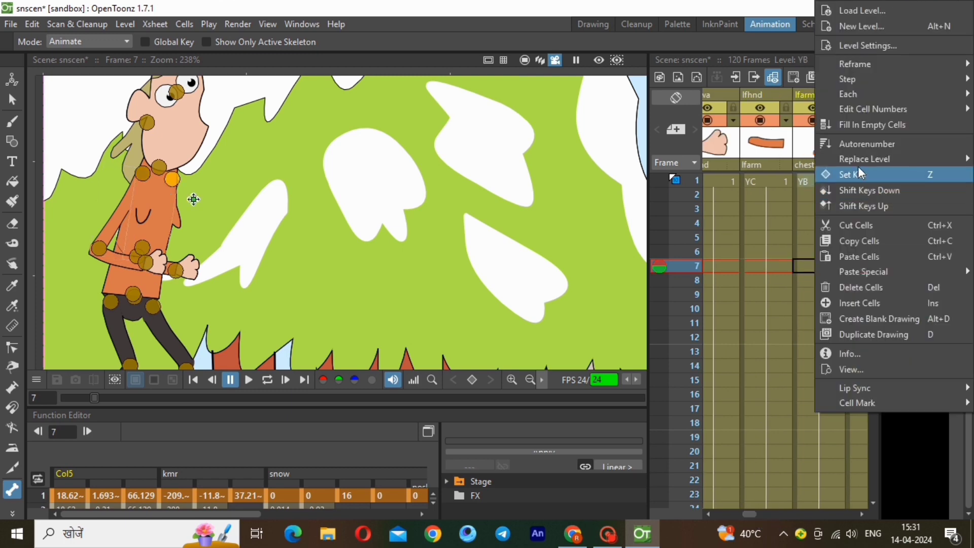
left_click(857, 167)
Lock the stmk and chest columns so the torso cannot be moved while posing the arms.
left_click(163, 269)
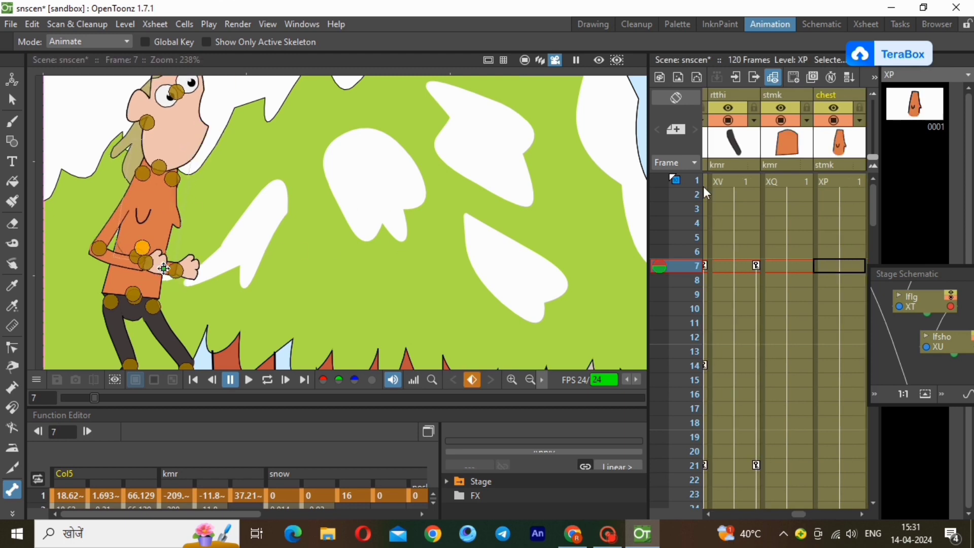
left_click(805, 110)
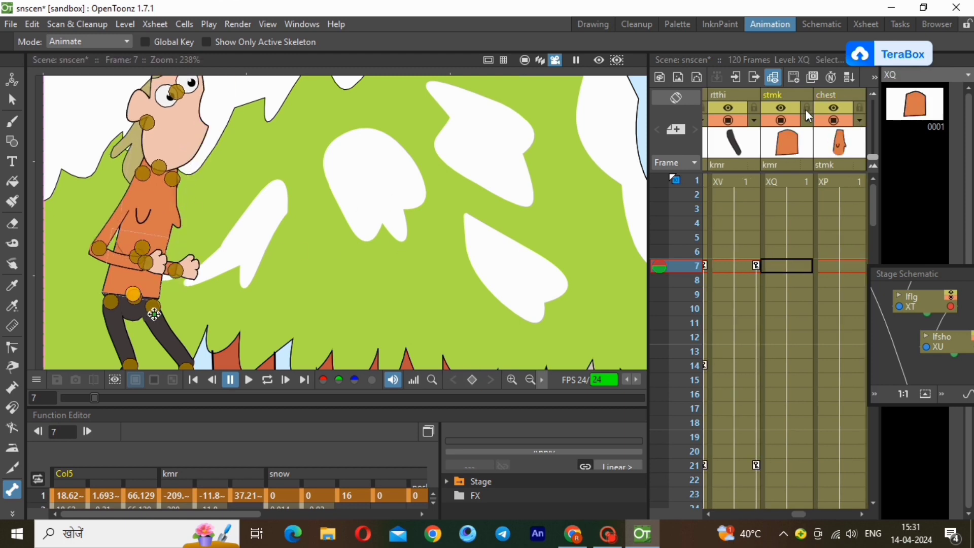
left_click(862, 514)
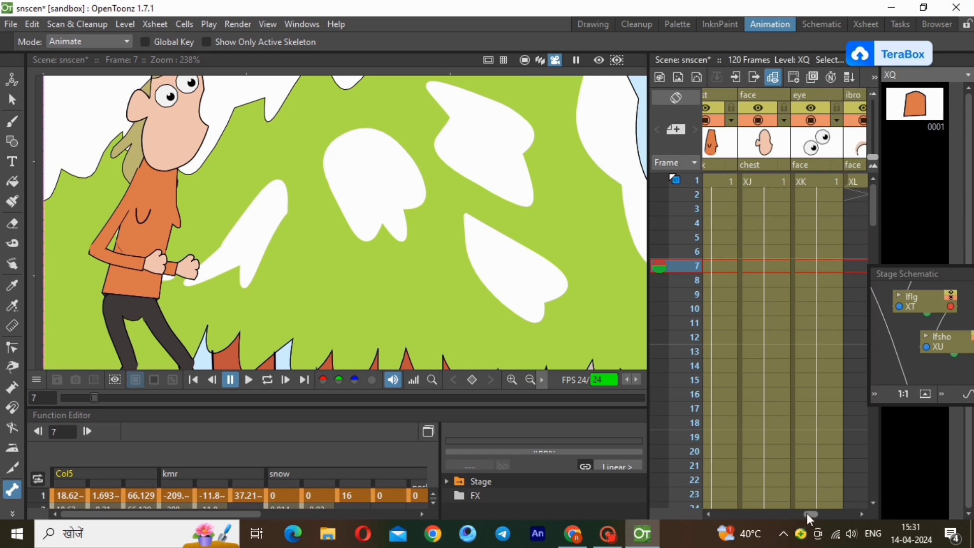
left_click_drag(807, 513, 799, 469)
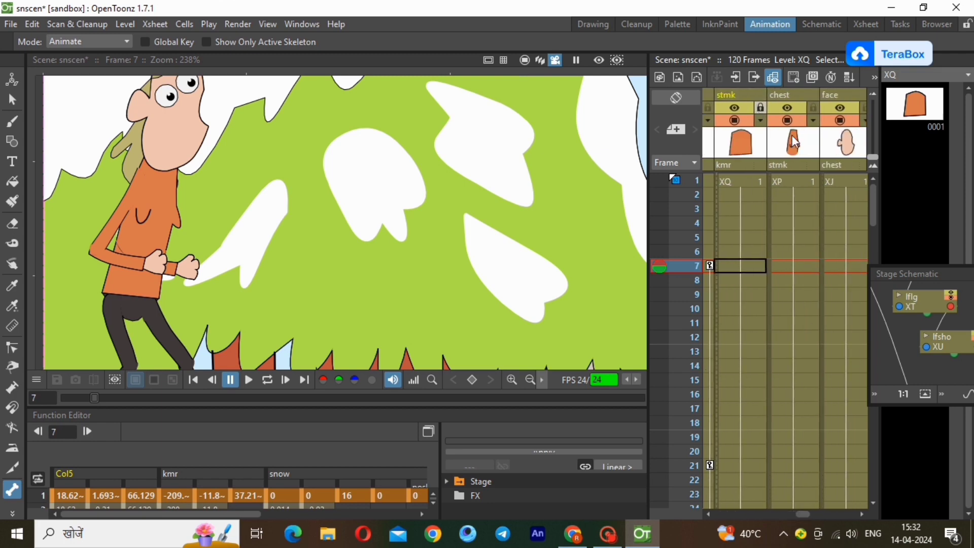
left_click(794, 265)
Key the left arm and forearm at frame 1, swing the arm forward and raise the forearm at frame 7.
left_click_drag(803, 512, 756, 511)
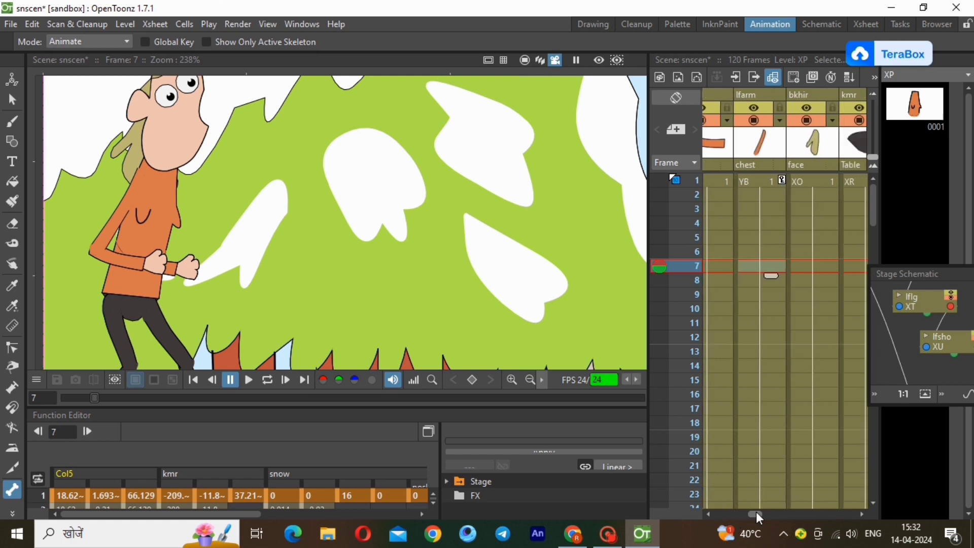
left_click(759, 266)
left_click(193, 198)
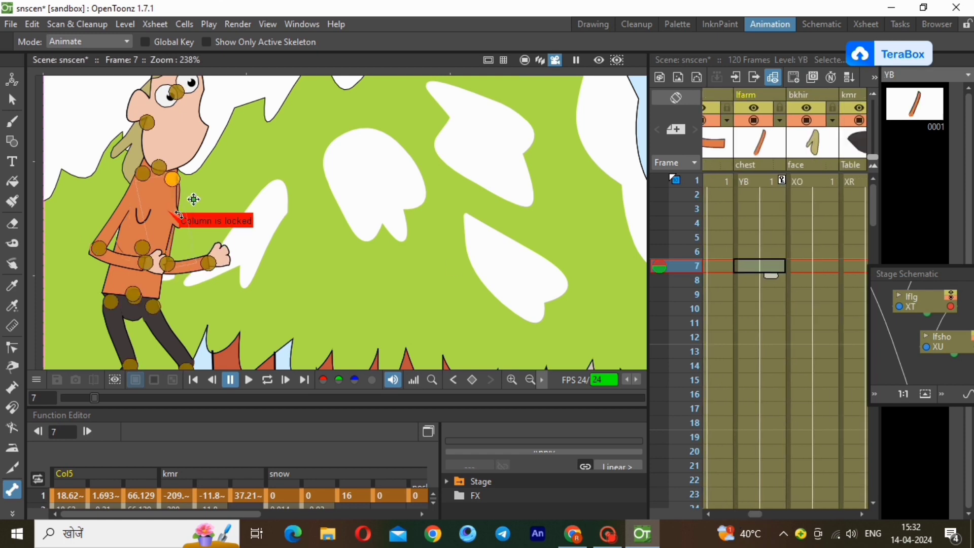
left_click(200, 279)
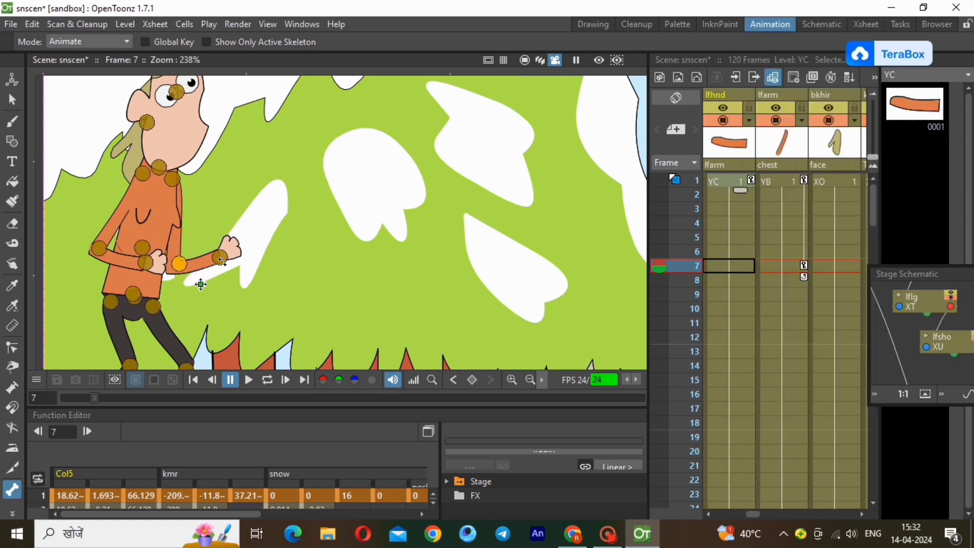
mouse_move(204, 265)
left_mouse_down()
mouse_move(202, 285)
mouse_move(213, 260)
left_mouse_up()
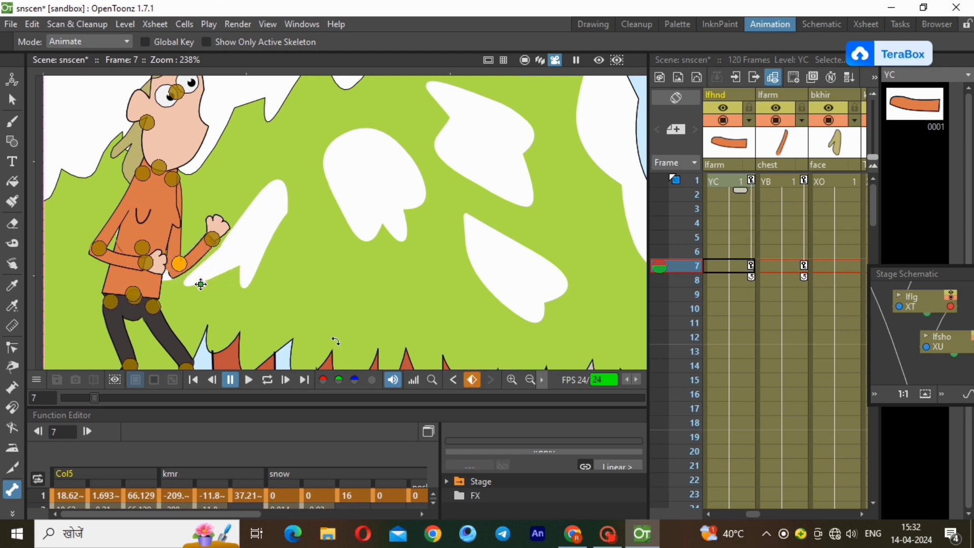
Set a key in the rtarm column at frame 1 and swing the right upper arm backward at frame 7.
left_click(164, 194)
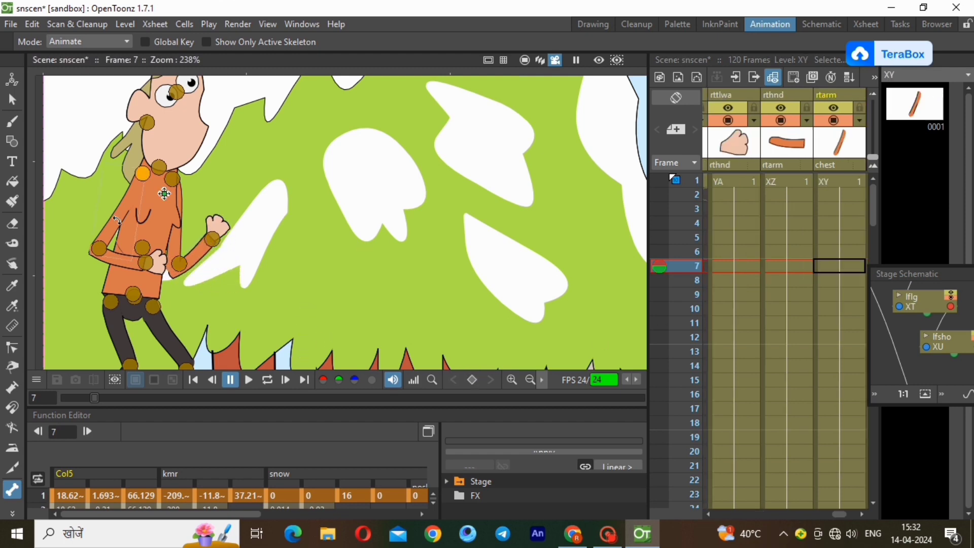
right_click(846, 190)
left_click(846, 190)
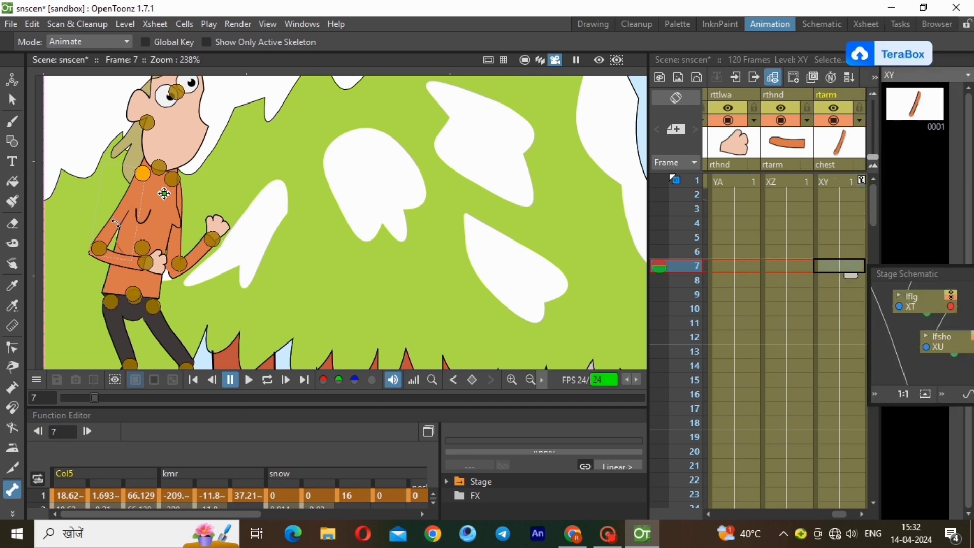
left_click_drag(115, 223, 112, 264)
Set a key in the rthnd column at frame 1 and lower the right forearm toward the hip at frame 7.
left_click(113, 263)
right_click(787, 266)
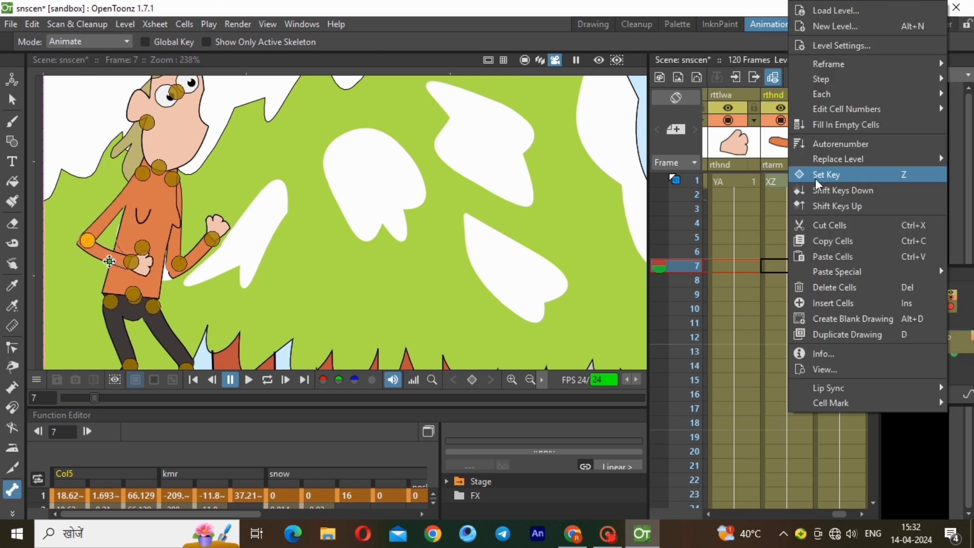
left_click(817, 174)
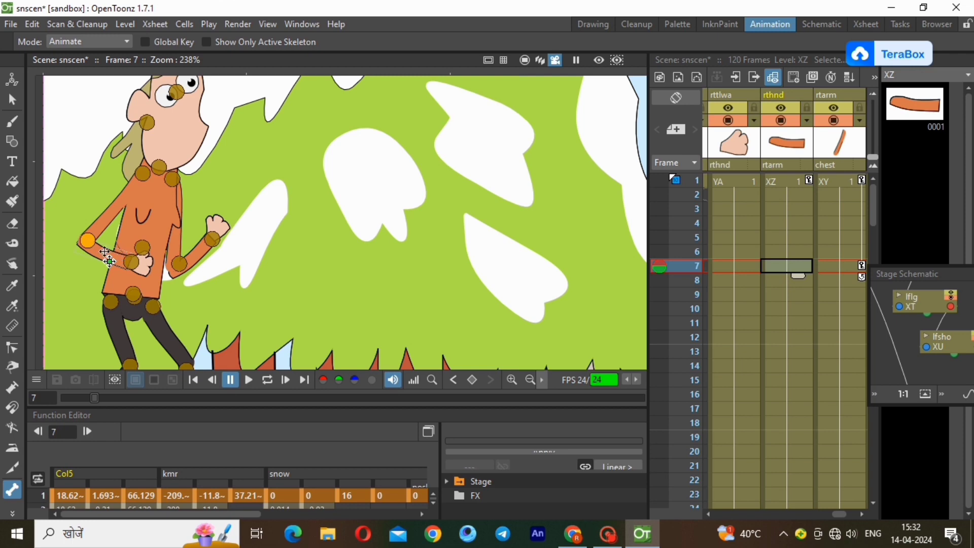
left_click_drag(108, 246, 99, 274)
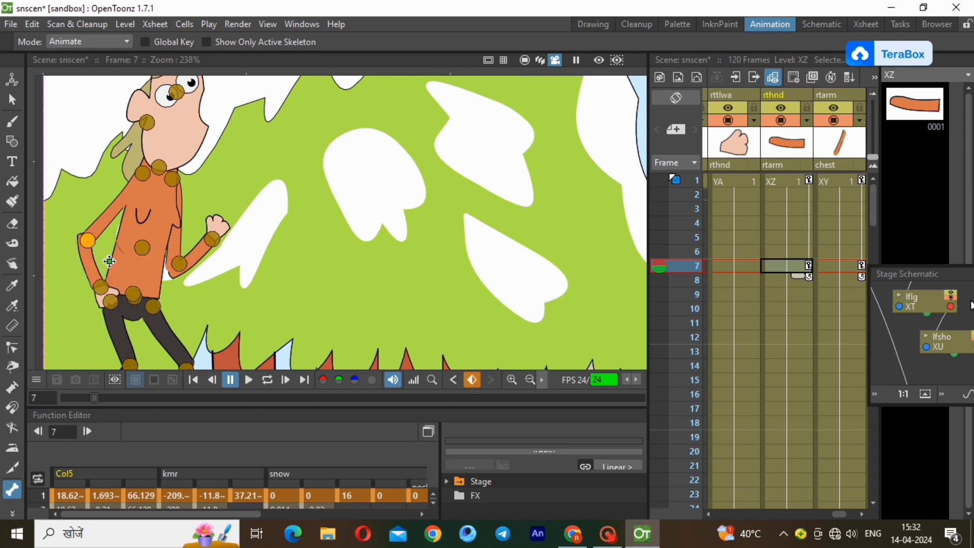
Swing the right arm forward with its forearm raised, and the left arm backward with its forearm lowered, at frame 21.
left_click(793, 466)
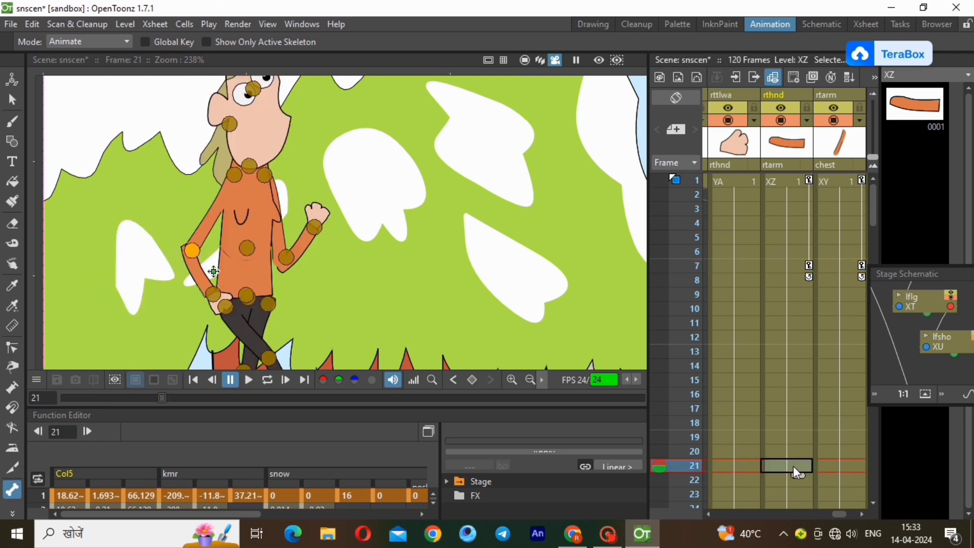
left_click(839, 465)
left_click_drag(211, 269, 255, 203)
left_click_drag(304, 262, 293, 244)
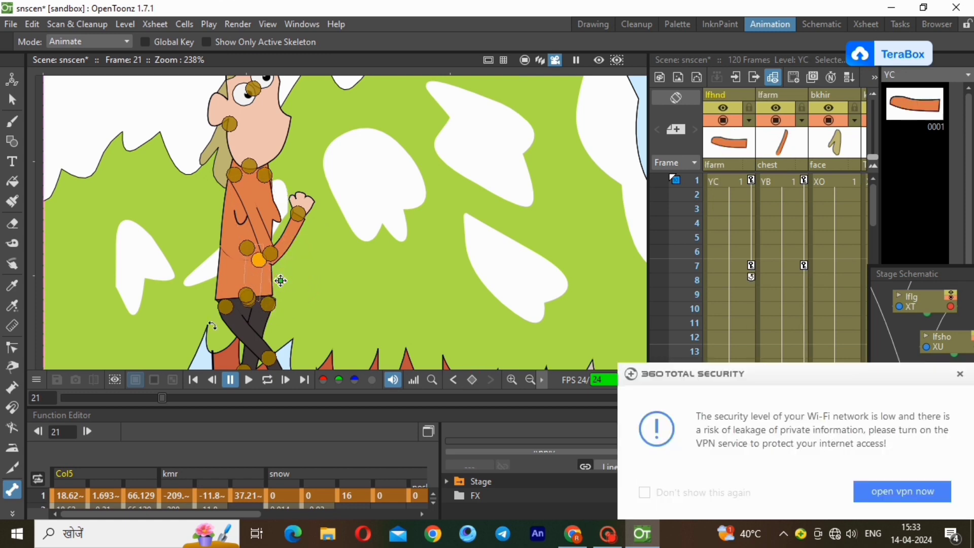
left_click_drag(281, 281, 304, 289)
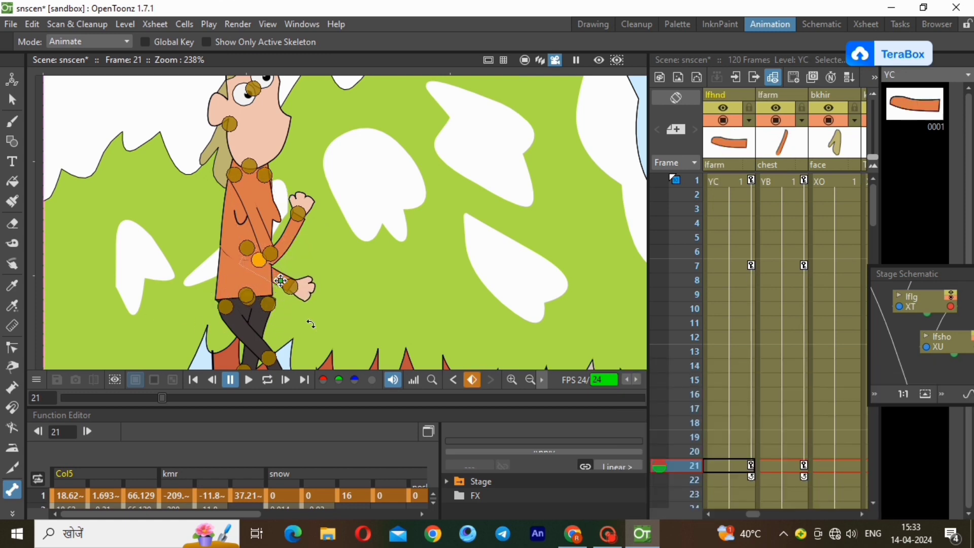
Swing the right arm backward and the left arm forward with its forearm raised at frame 35.
scroll(877, 503, "down", 4)
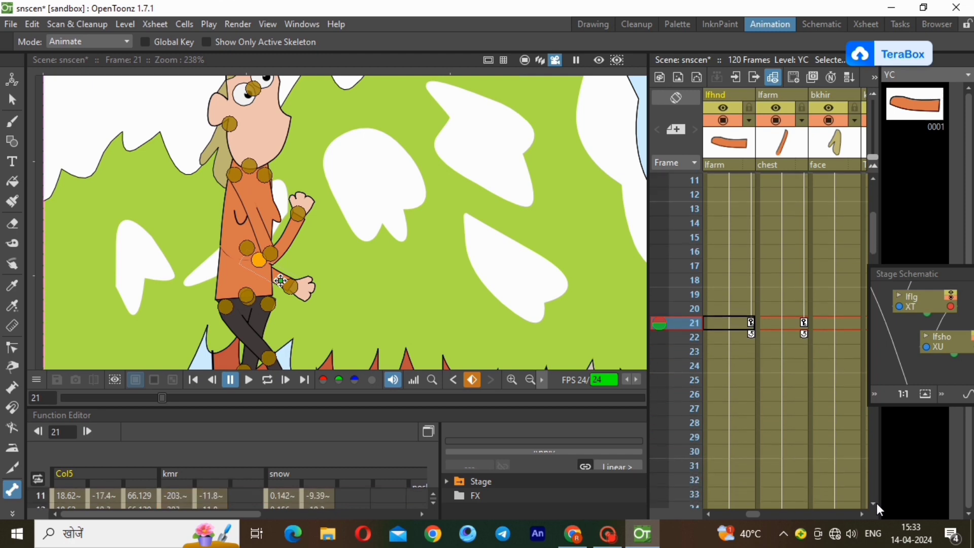
scroll(876, 503, "down", 2)
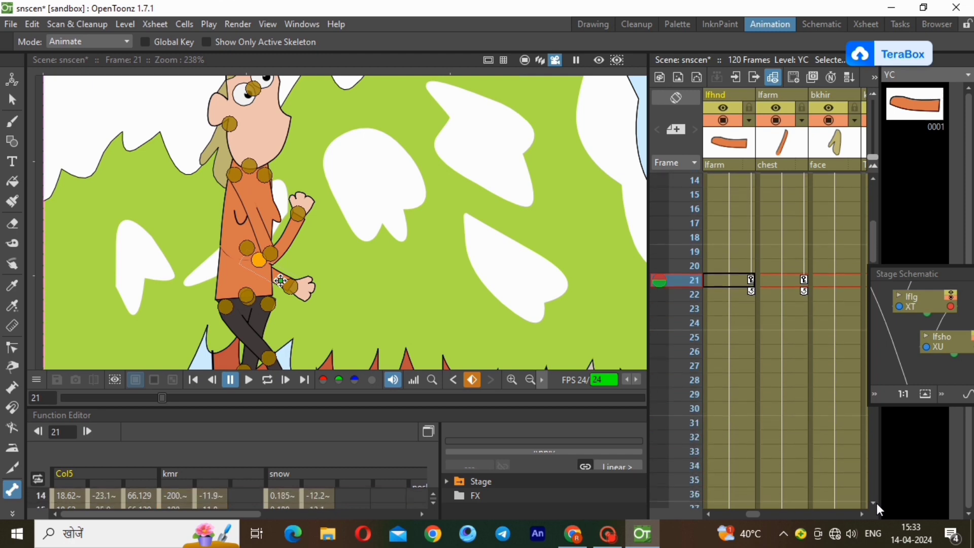
left_click(780, 450)
left_click_drag(422, 189, 360, 270)
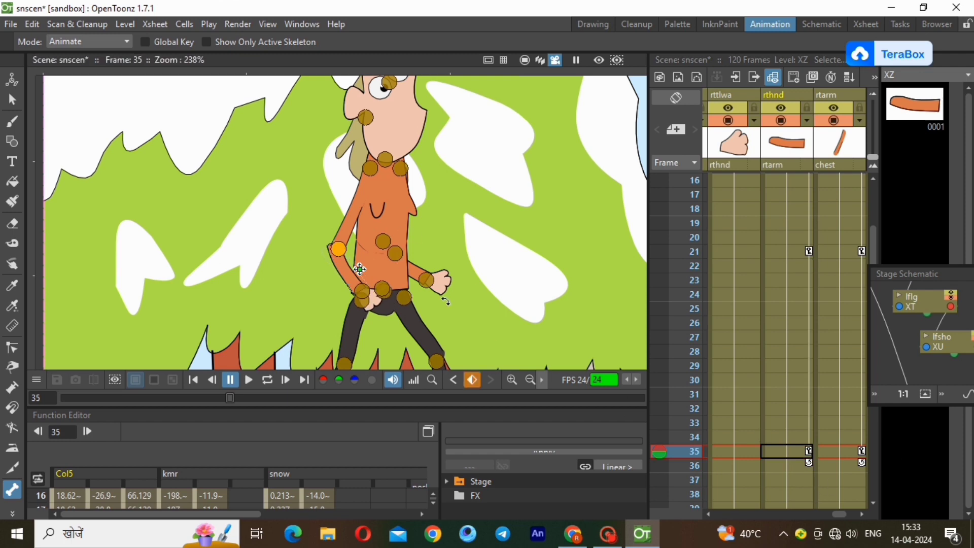
key("ctrl+z")
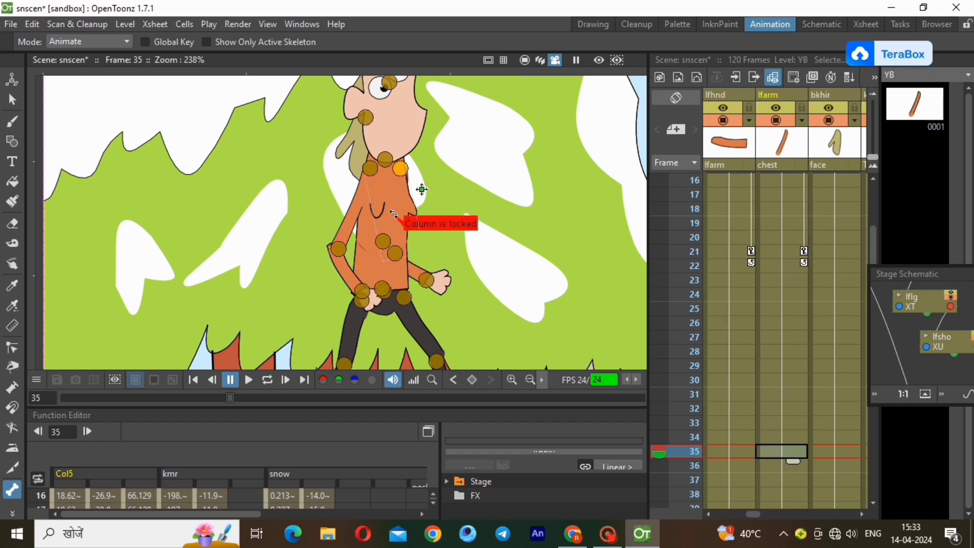
left_click_drag(422, 261, 445, 261)
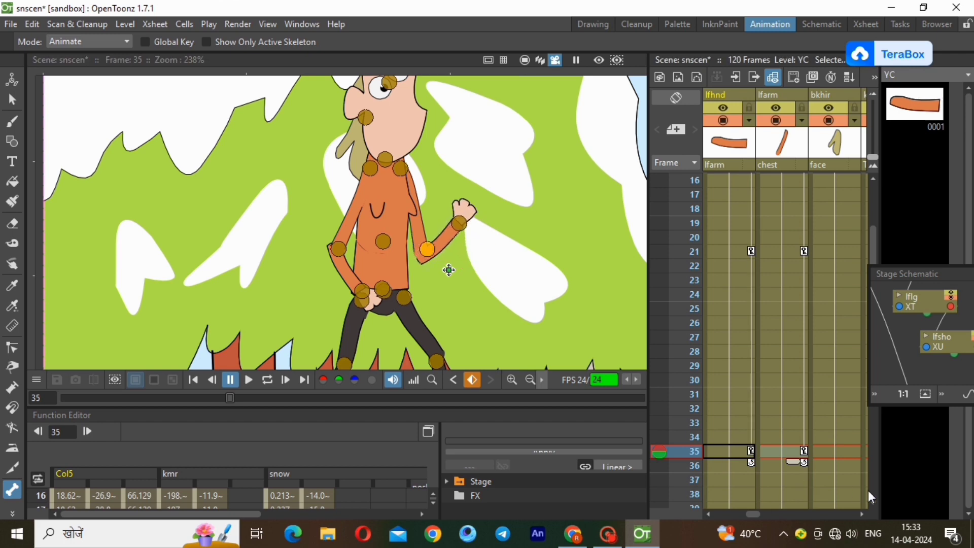
Swing the left arm backward with its forearm lowered, and the right arm forward with its forearm raised, at frame 49.
scroll(877, 501, "down", 5)
left_click(874, 502)
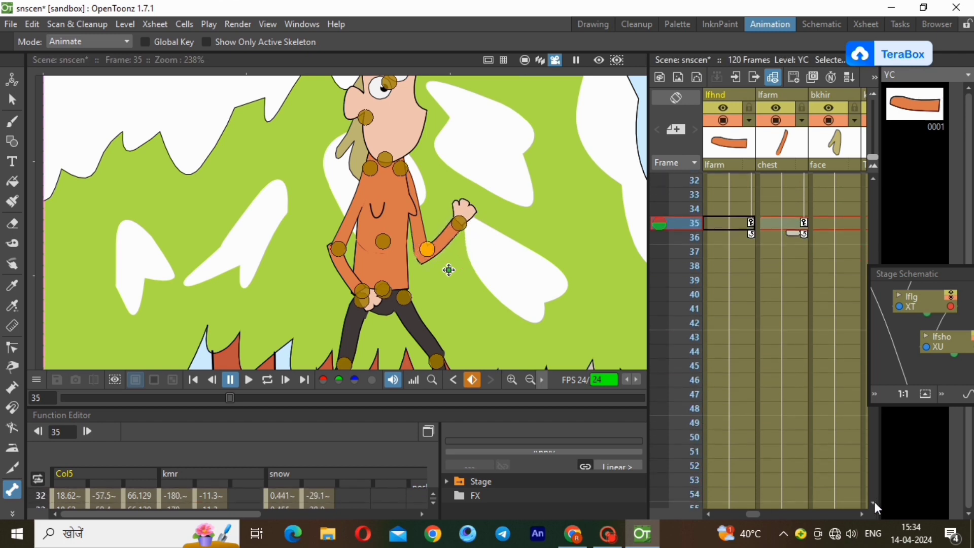
left_click(774, 423)
left_click_drag(518, 193, 509, 283)
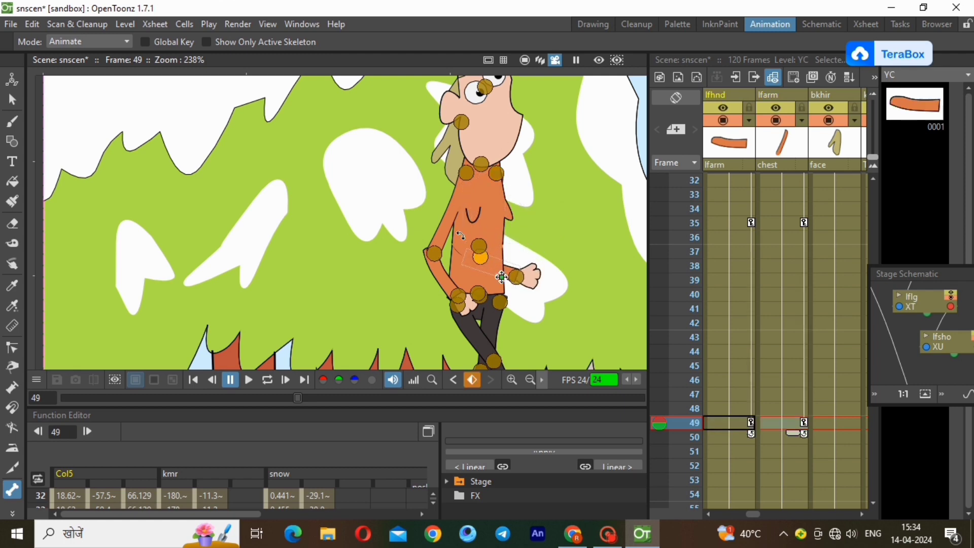
left_click_drag(449, 227, 547, 213)
left_click(534, 261)
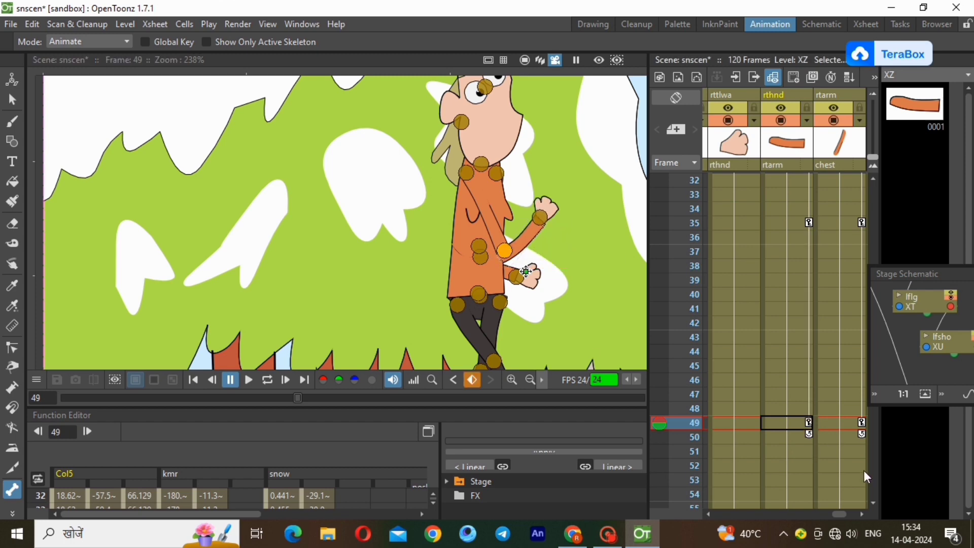
scroll(875, 500, "down", 4)
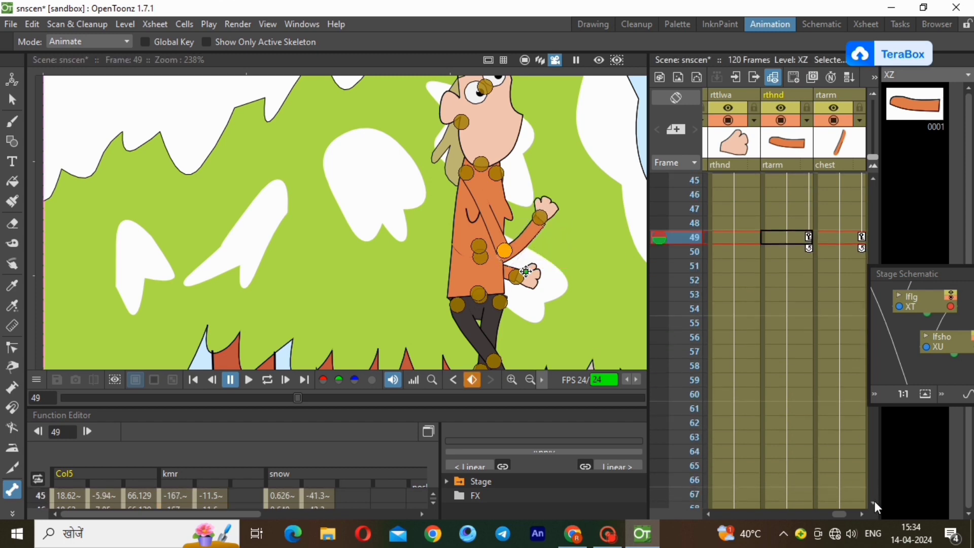
Swing the right arm backward with its forearm lowered, and the left arm forward with its forearm raised, at frame 63.
left_click(799, 439)
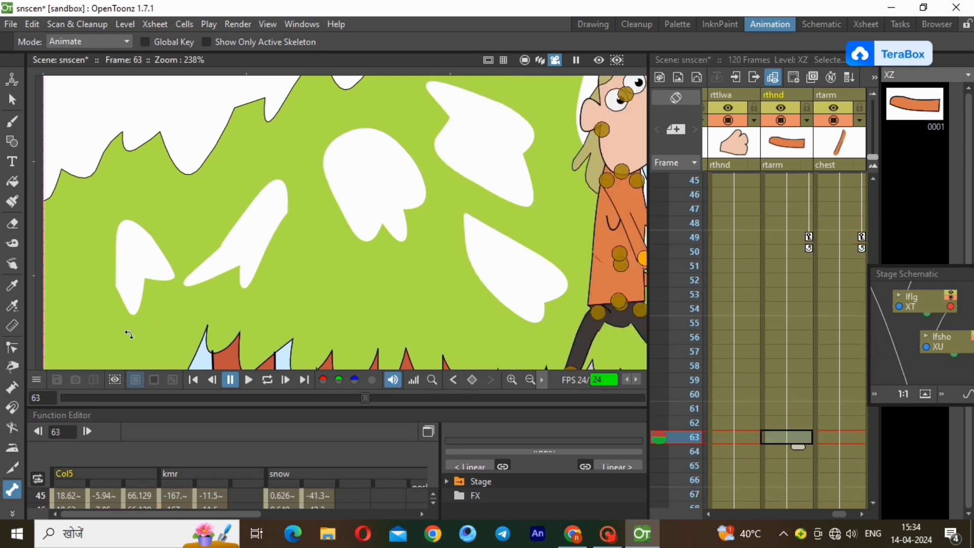
scroll(129, 334, "down", 2)
scroll(588, 284, "up", 3)
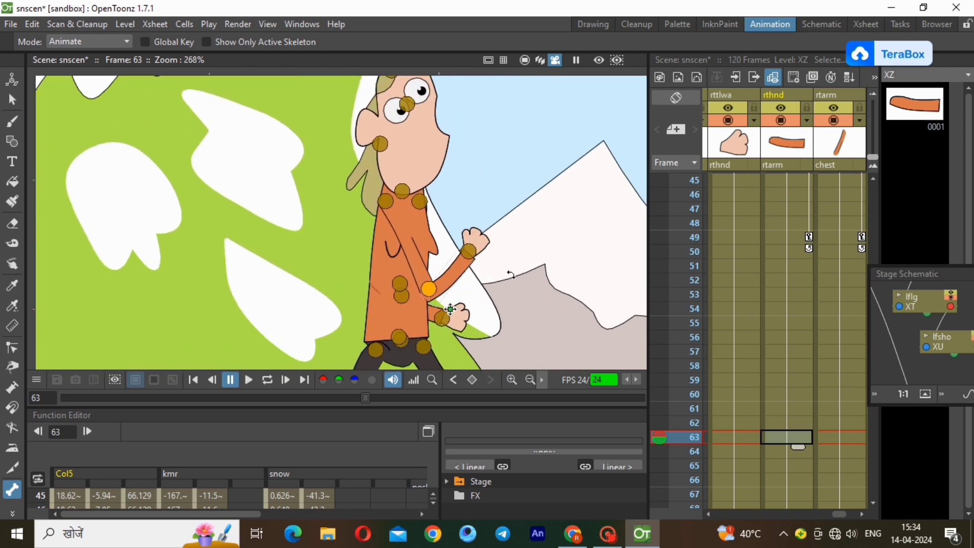
left_click_drag(451, 309, 424, 316)
left_click(424, 316)
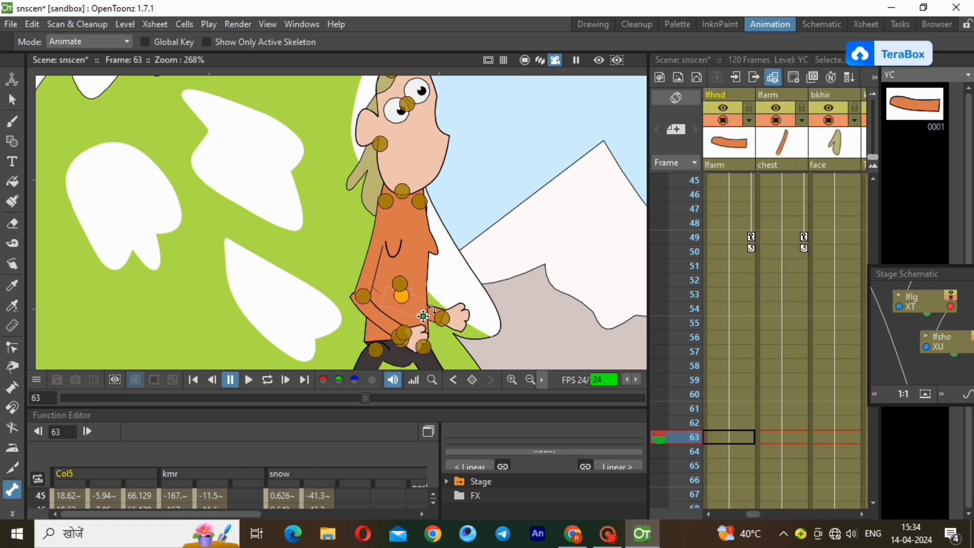
left_click(792, 437)
left_click_drag(416, 254, 431, 282)
Swing the left arm backward with its forearm lowered, and the right arm forward with its forearm raised, at frame 77.
scroll(872, 500, "down", 3)
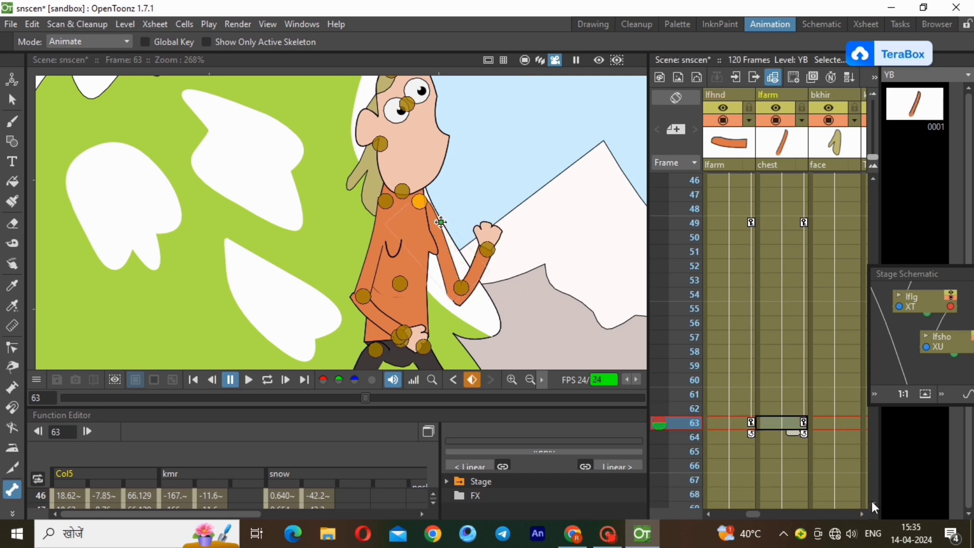
scroll(871, 501, "down", 1)
left_click(769, 451)
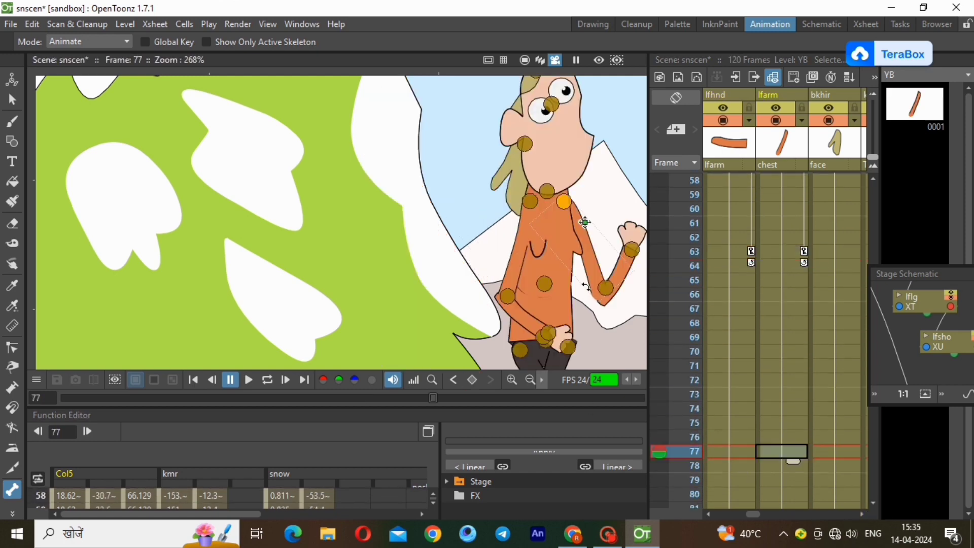
left_click_drag(558, 301, 573, 320)
left_click_drag(513, 267, 556, 264)
left_click_drag(598, 293, 600, 269)
key("ctrl+z")
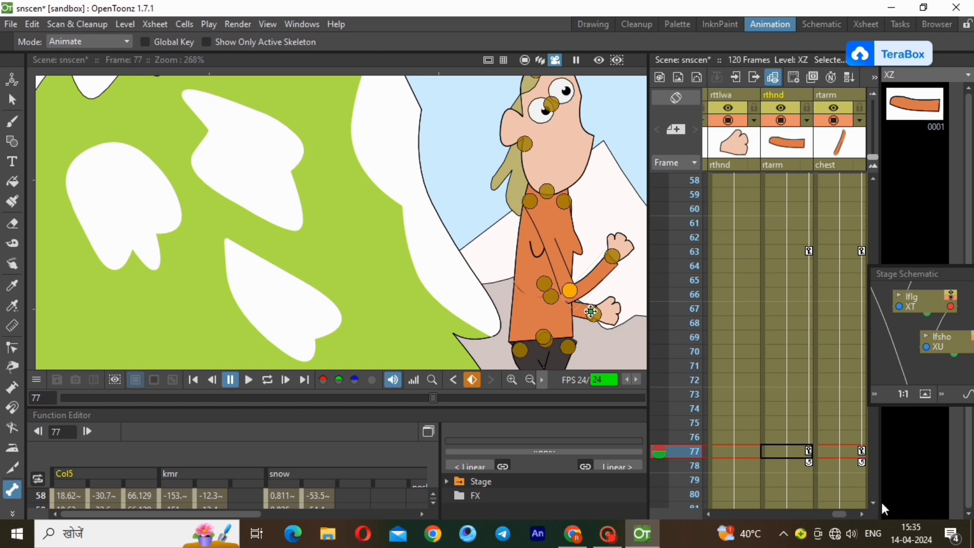
Swing the right arm backward with its forearm lowered, and the left arm forward with its forearm raised, at frame 91.
left_click(873, 503)
scroll(872, 502, "down", 5)
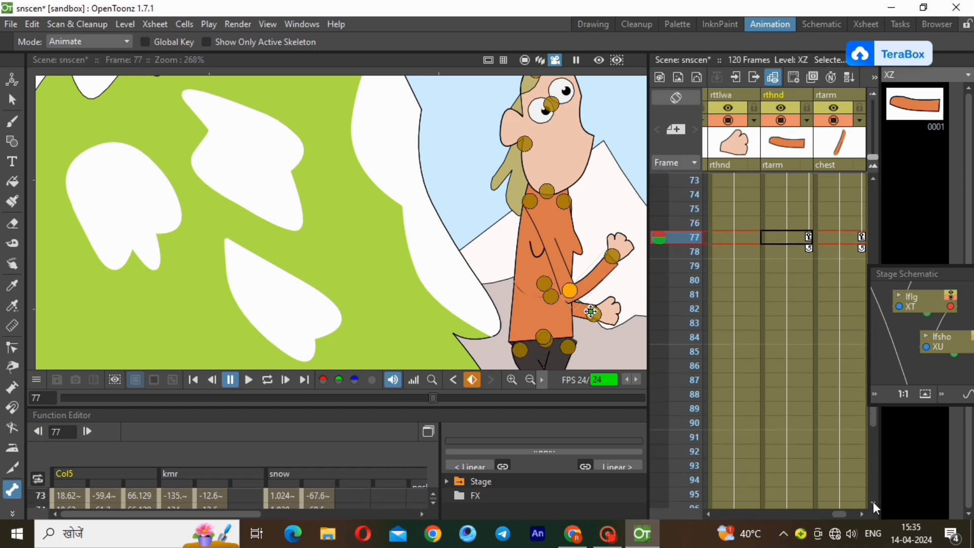
left_click(803, 437)
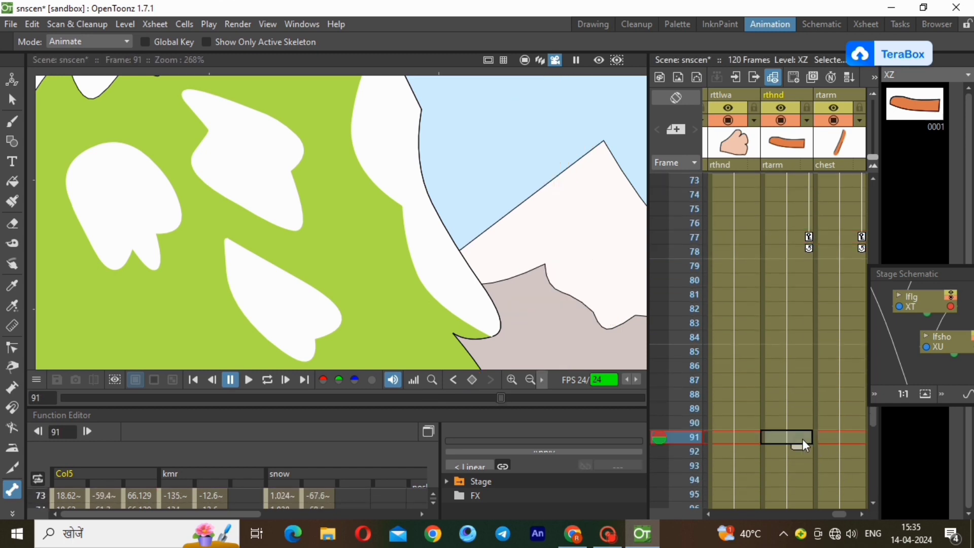
scroll(148, 327, "up", 2)
scroll(148, 327, "down", 8)
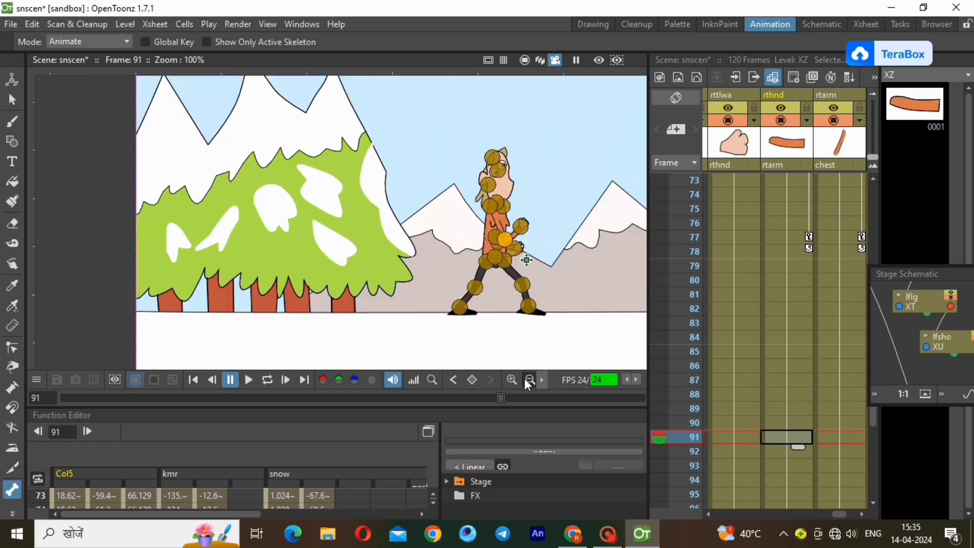
scroll(389, 225, "up", 3)
scroll(389, 225, "up", 1)
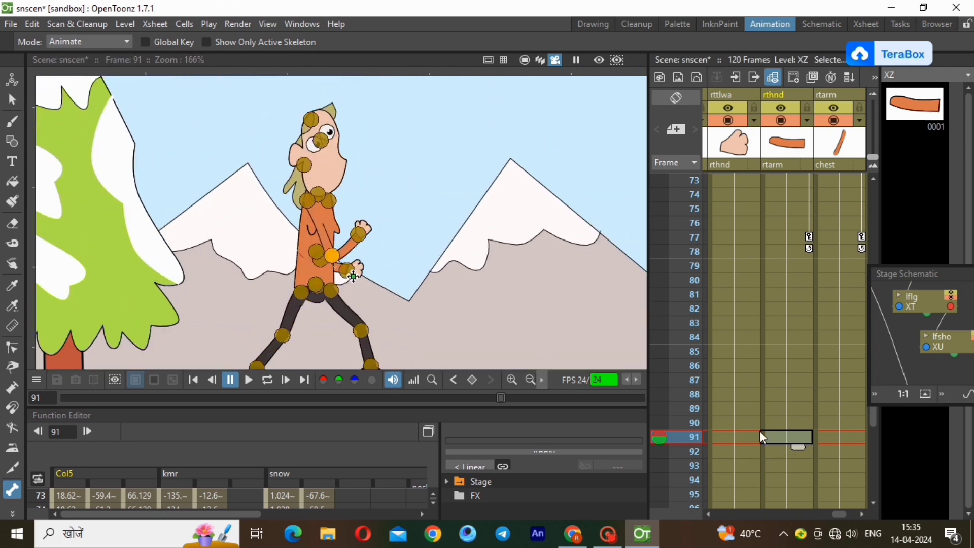
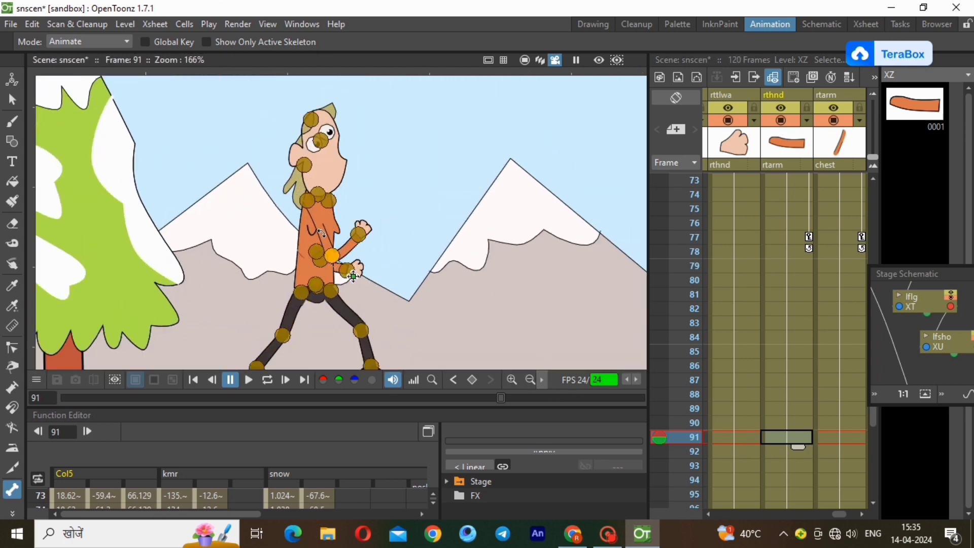
left_click_drag(321, 233, 287, 250)
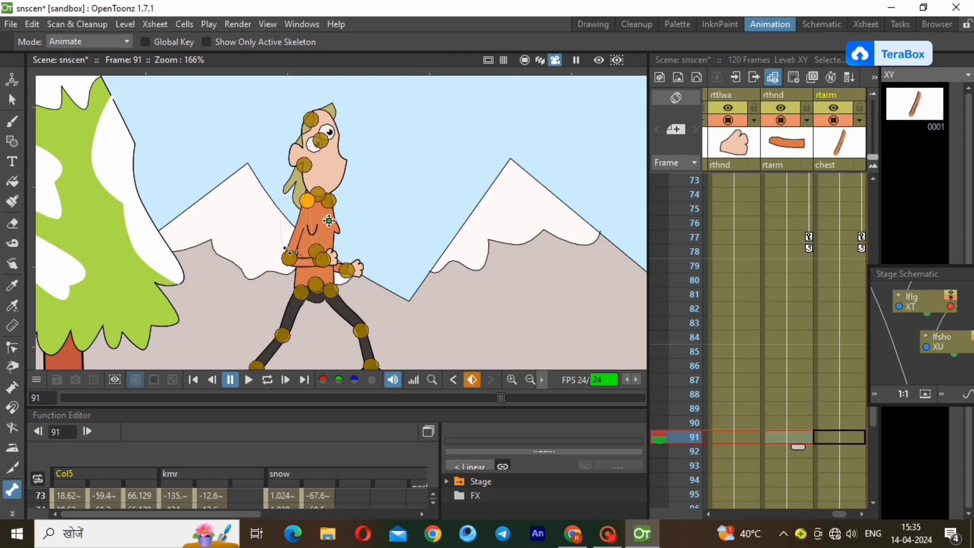
left_click(303, 262)
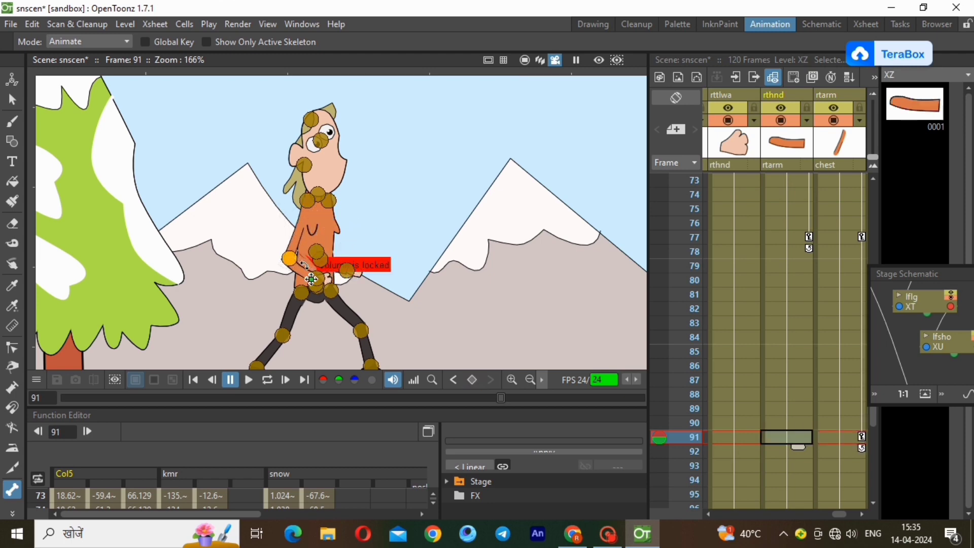
left_click(473, 379)
left_click(311, 278)
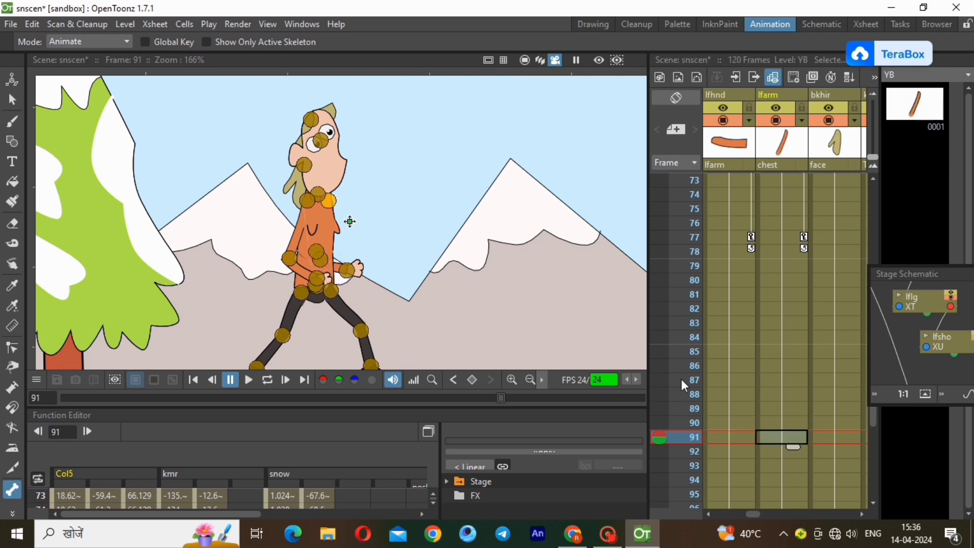
left_click_drag(350, 234, 351, 235)
left_click_drag(366, 255, 365, 243)
Swing the left arm backward with its forearm lowered, and the right arm forward with its forearm raised, at frame 105.
left_click(873, 504)
left_click(874, 504)
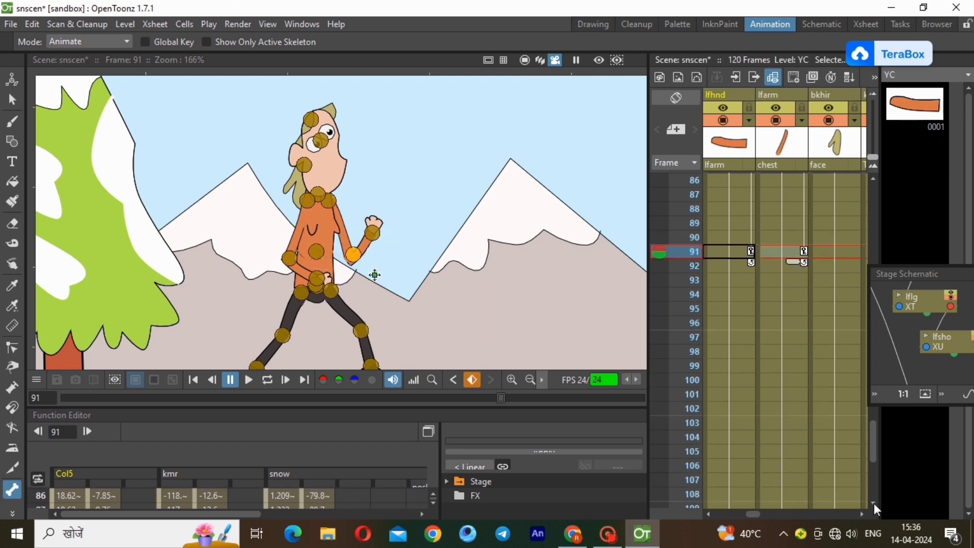
left_click(770, 437)
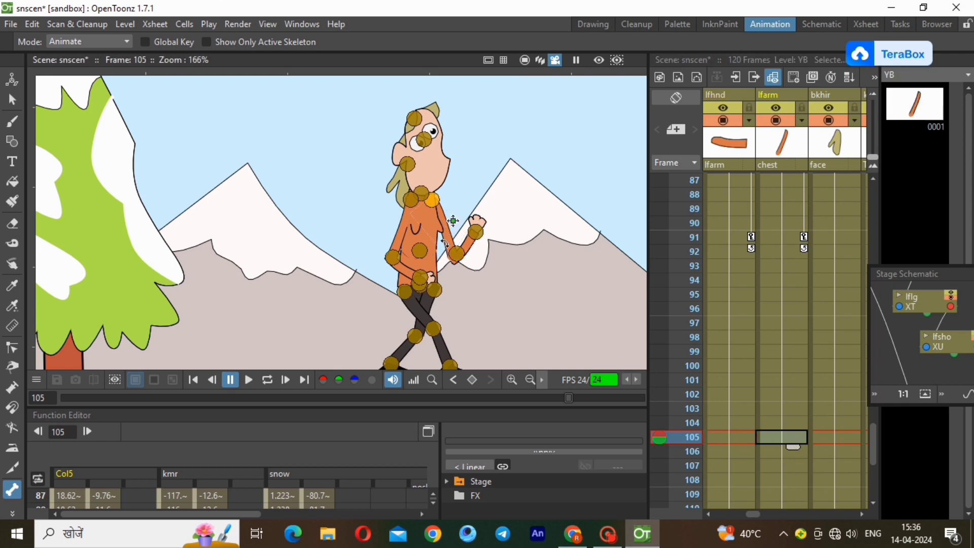
left_click_drag(450, 218, 453, 280)
left_click_drag(398, 238, 457, 227)
left_click(461, 248)
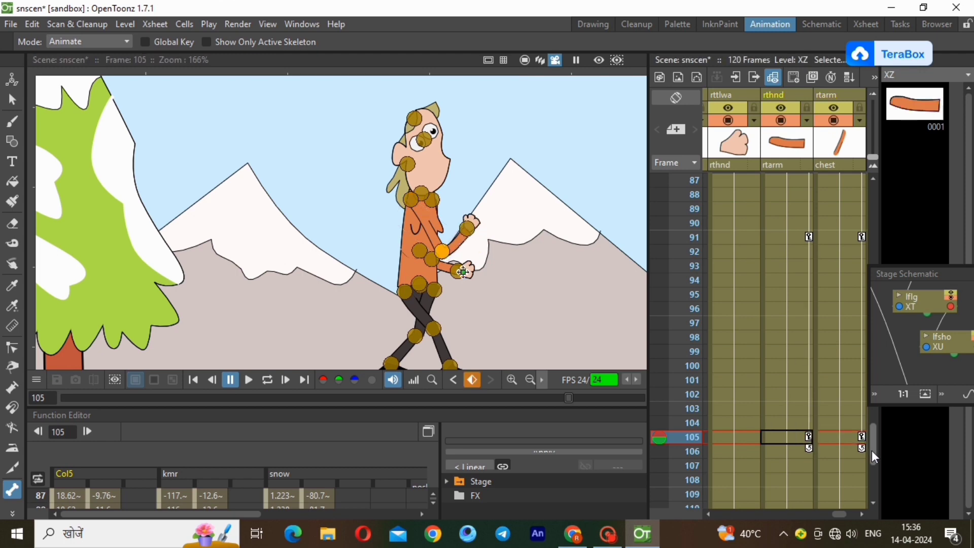
Swing the right arm backward with its forearm lowered, and the left arm forward with its forearm raised, at frame 119.
left_click_drag(871, 449, 873, 461)
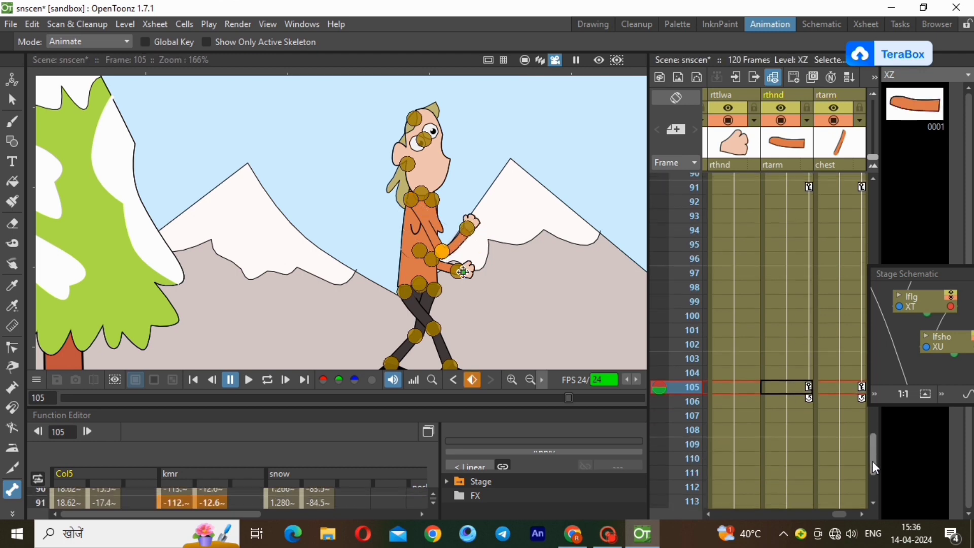
left_click(809, 474)
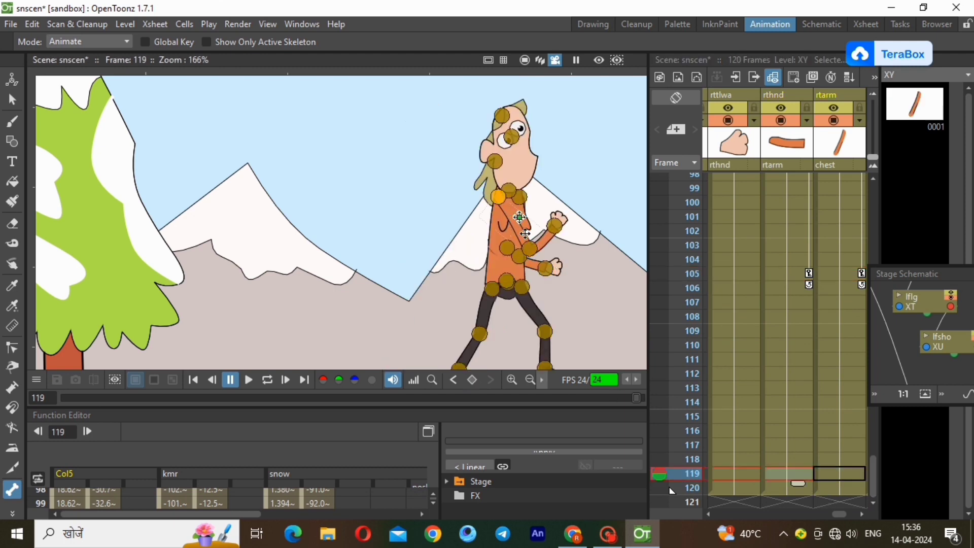
left_click_drag(506, 216, 490, 261)
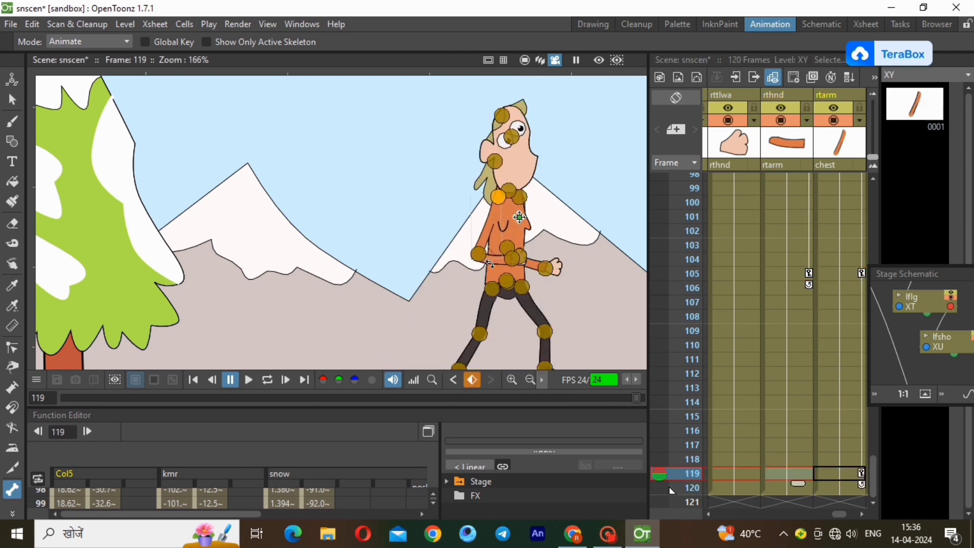
left_click(527, 253)
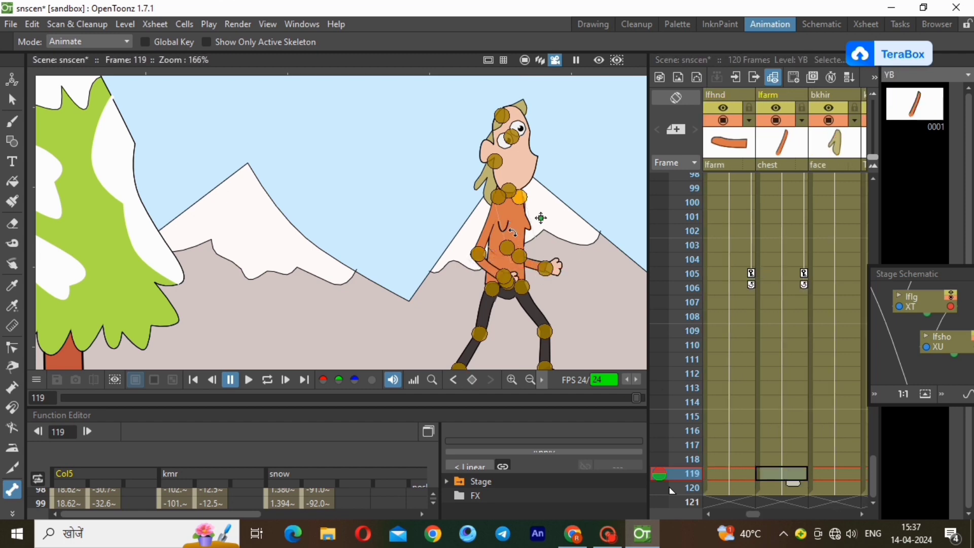
left_click_drag(531, 218, 568, 237)
Set a key in the face column at frame 1 and tilt the head slightly at frame 7.
left_click_drag(871, 459, 880, 182)
left_click(863, 515)
left_click(864, 515)
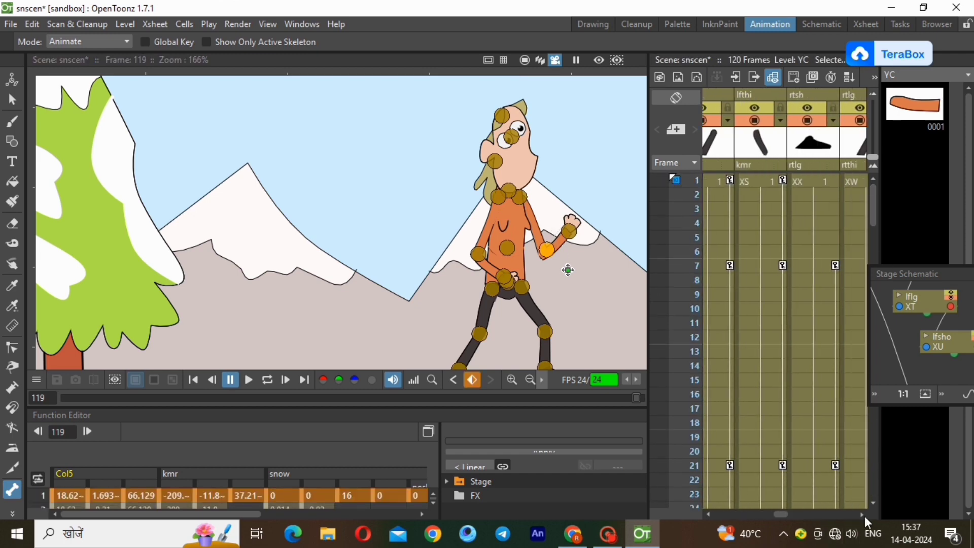
left_click(828, 181)
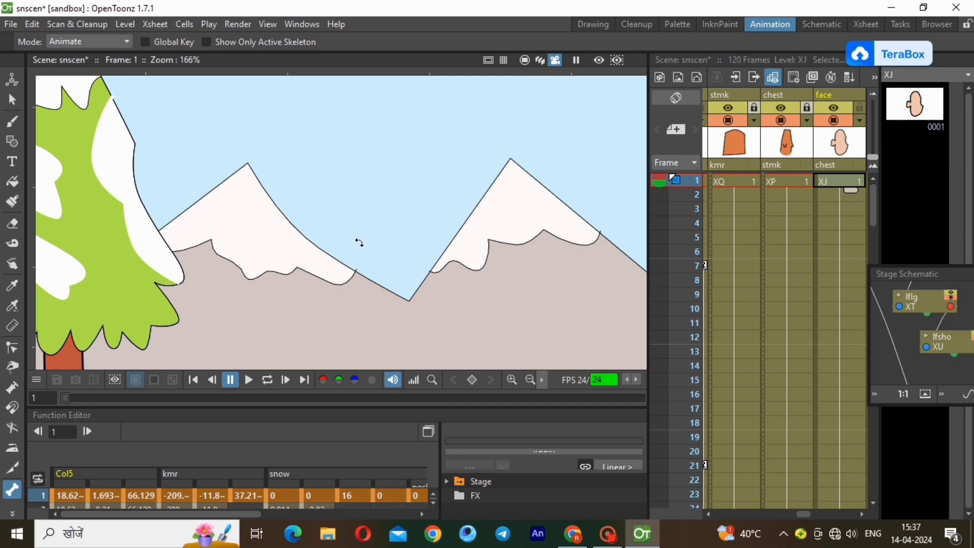
left_click(530, 380)
left_click(531, 380)
left_click(531, 380)
scroll(197, 232, "up", 4)
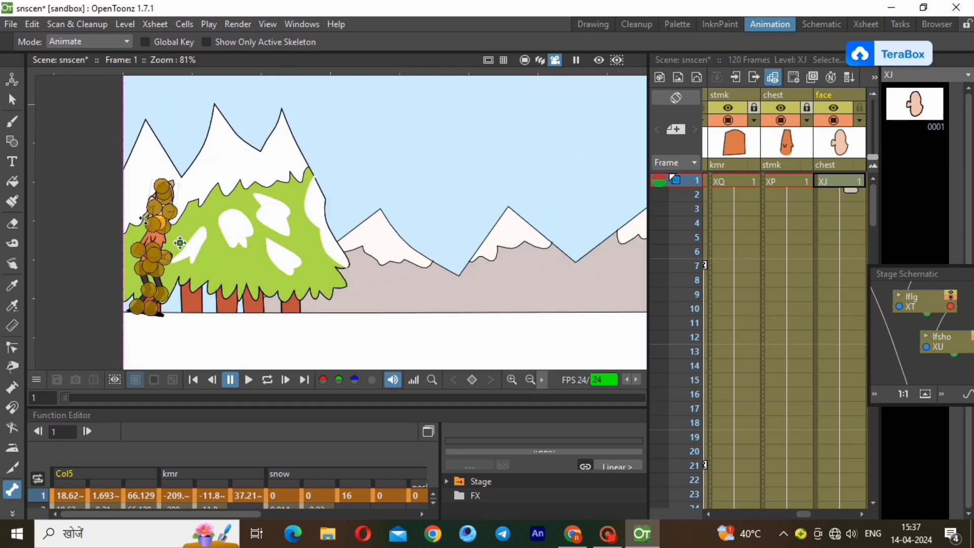
left_click(860, 180)
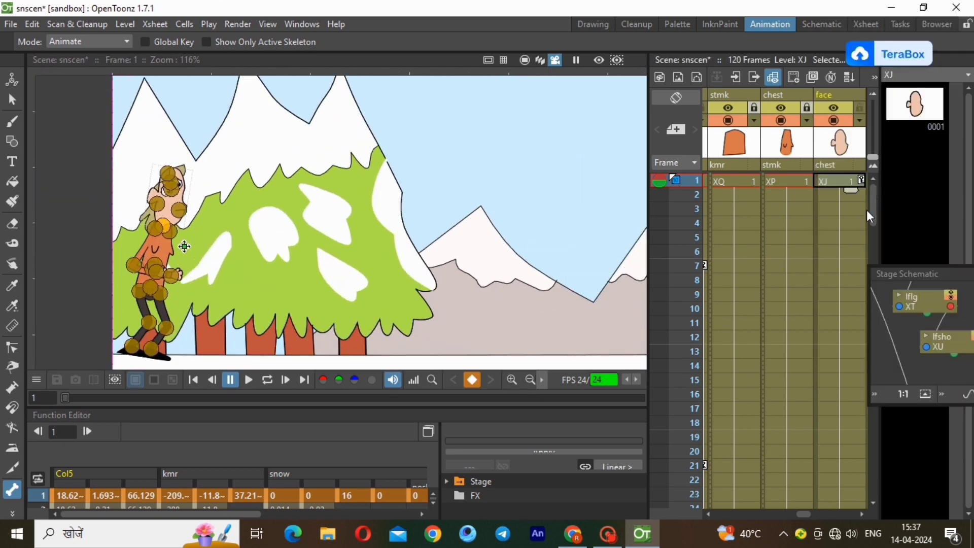
left_click(846, 265)
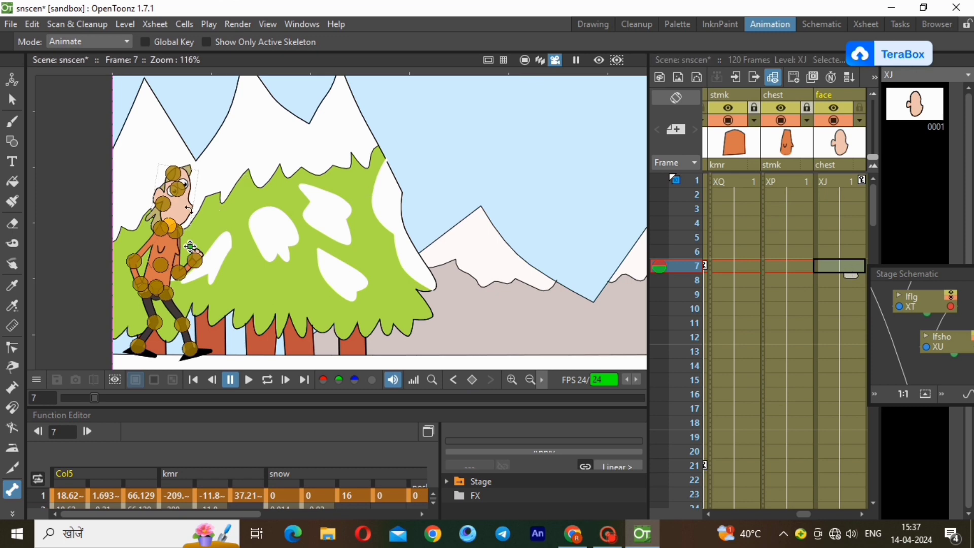
left_click_drag(188, 209, 229, 200)
left_click(846, 464)
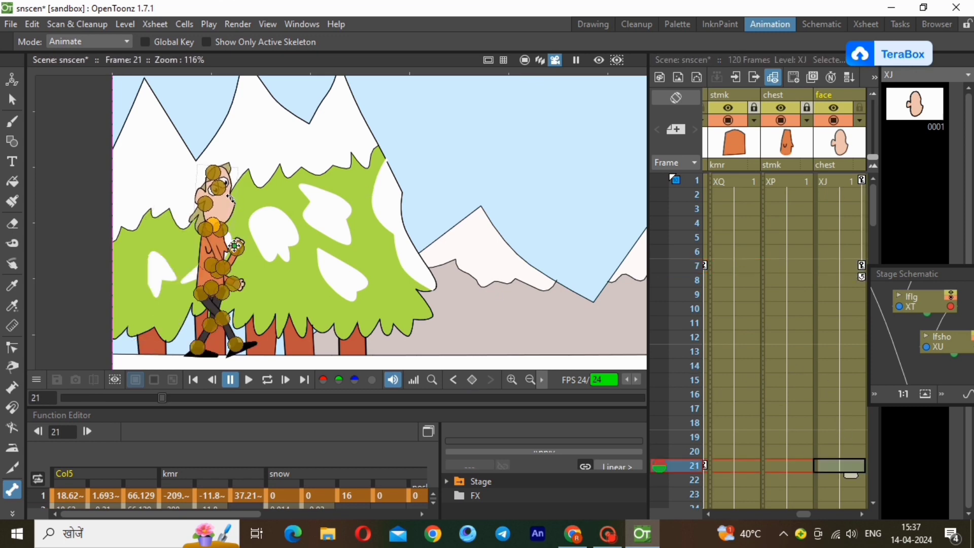
left_click(873, 504)
left_click(873, 505)
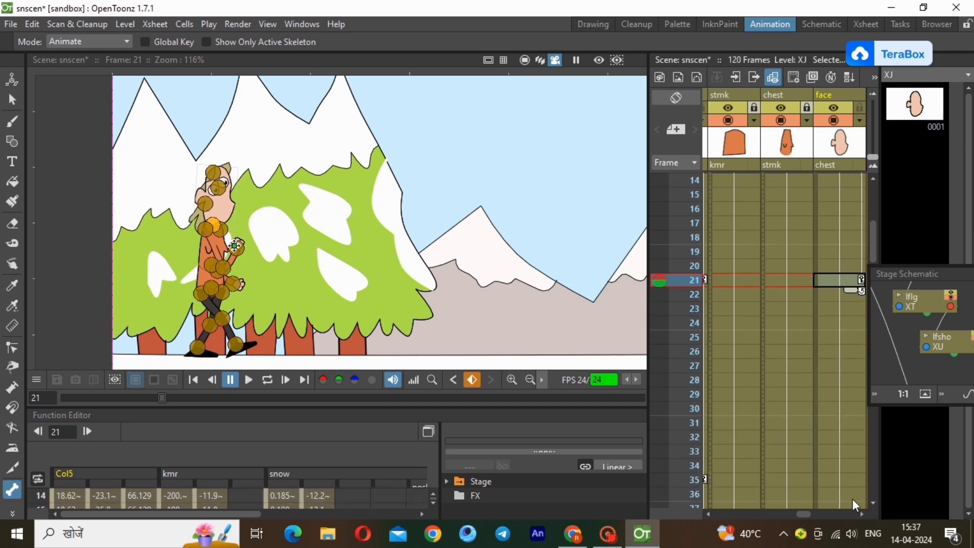
left_click(848, 481)
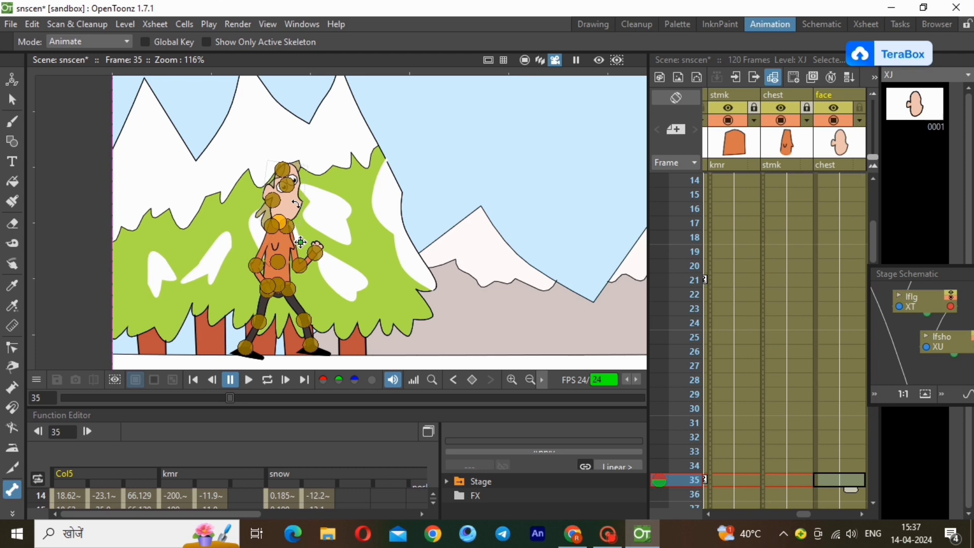
left_click_drag(874, 233, 875, 209)
scroll(875, 209, "up", 1)
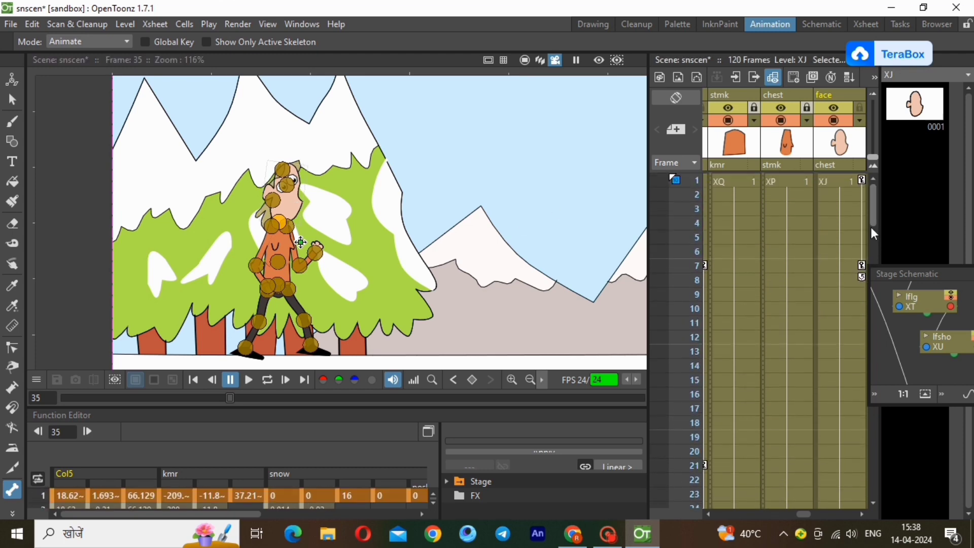
Key the face column at frame 14 with the head tilted backward and at frame 21 with it tilted forward.
left_click(850, 365)
left_click(473, 380)
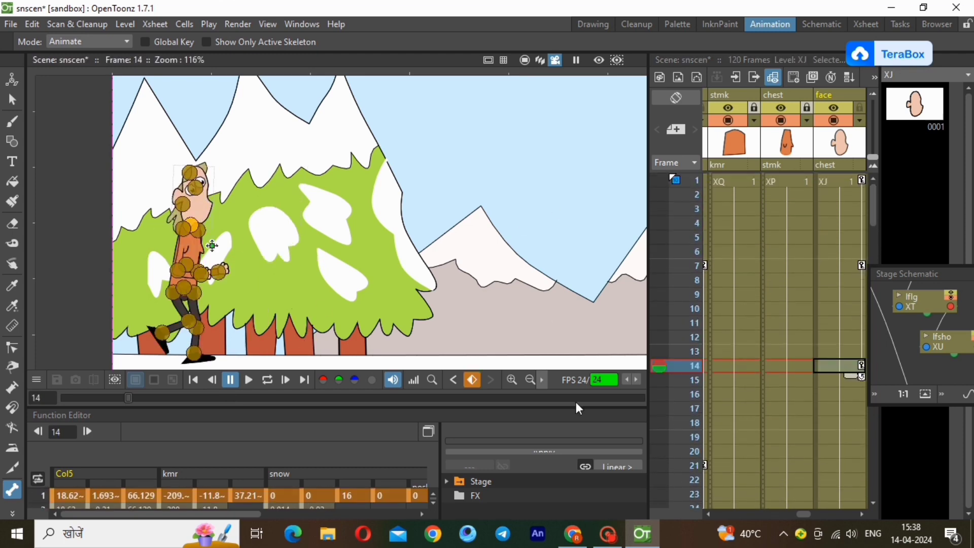
left_click(842, 467)
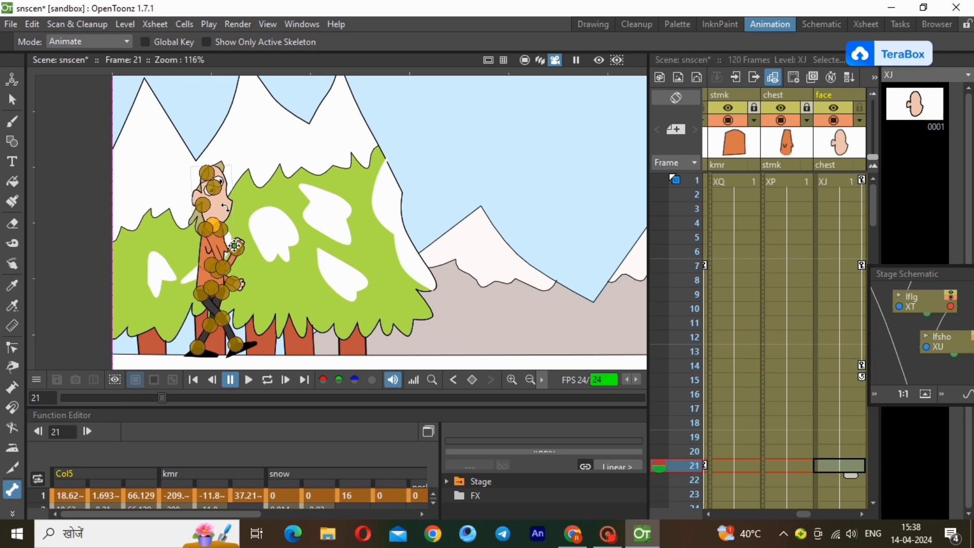
left_click(472, 380)
Set a key in the face column at frame 28.
scroll(872, 502, "down", 2)
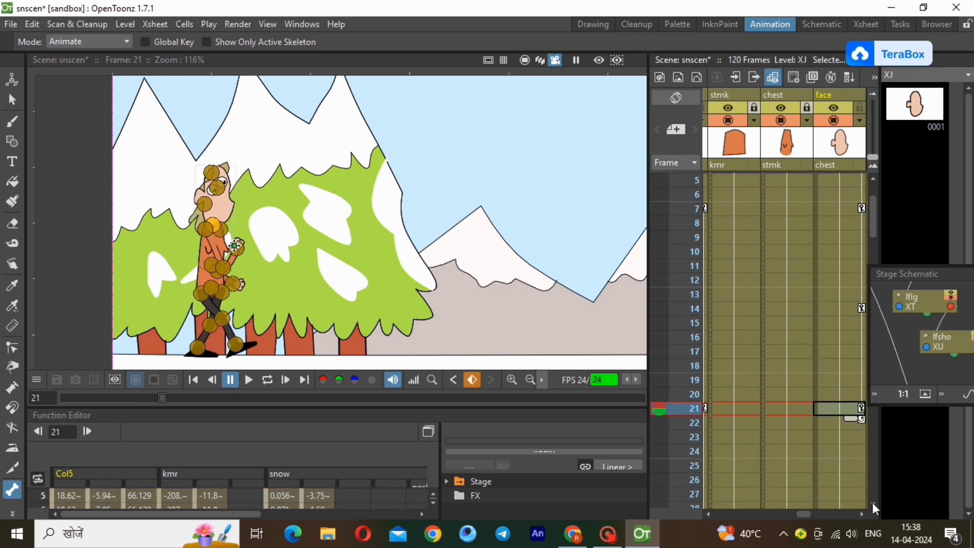
scroll(872, 502, "down", 1)
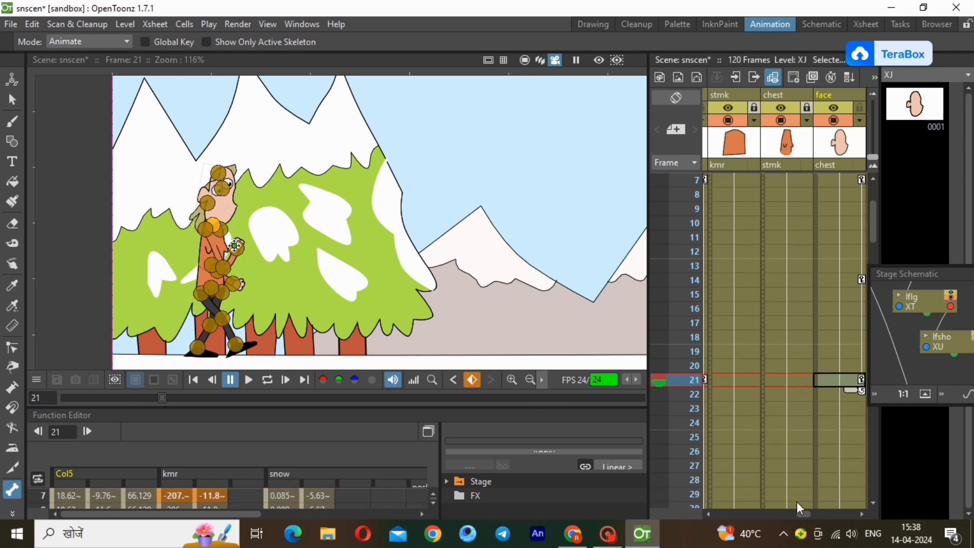
left_click(837, 480)
left_click(473, 380)
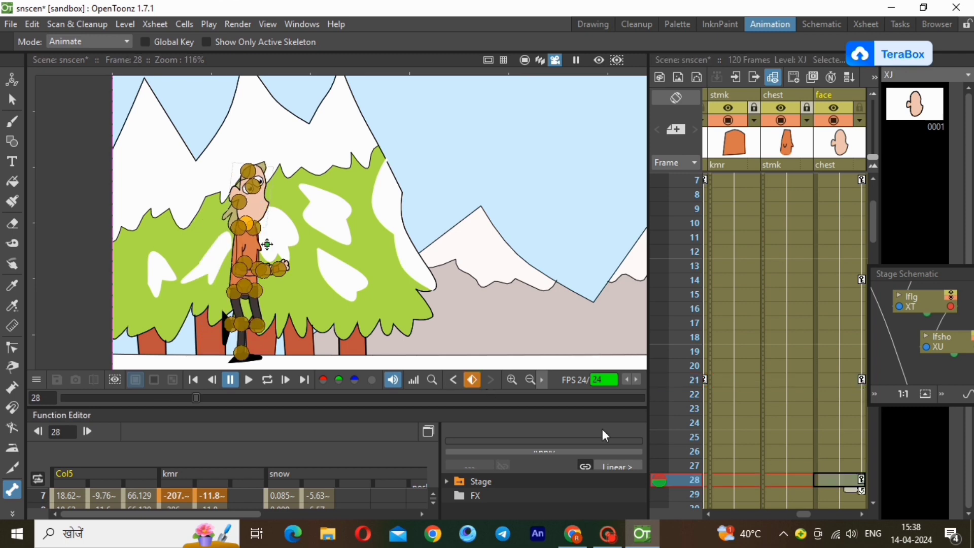
Set a key in the face column at frame 35.
scroll(872, 500, "down", 6)
left_click(862, 409)
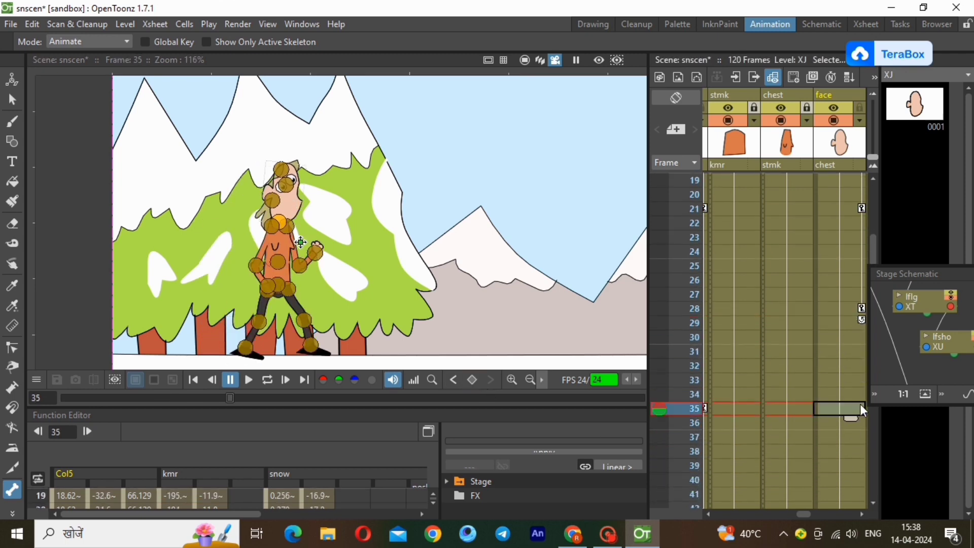
right_click(854, 407)
left_click(857, 175)
Key the face column at frame 42 with the head tilted backward and at frame 49 with it tilted forward.
scroll(870, 501, "down", 1)
left_click(848, 479)
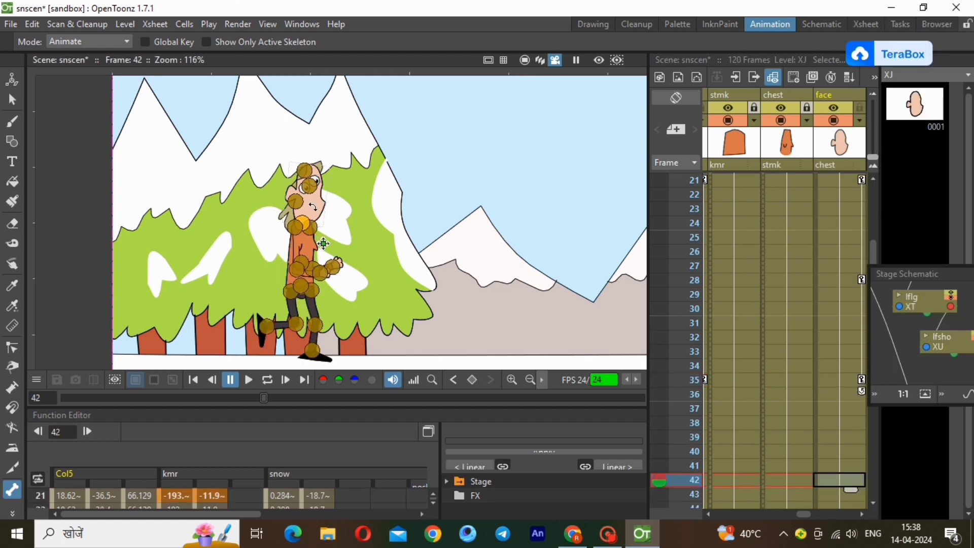
scroll(874, 504, "down", 5)
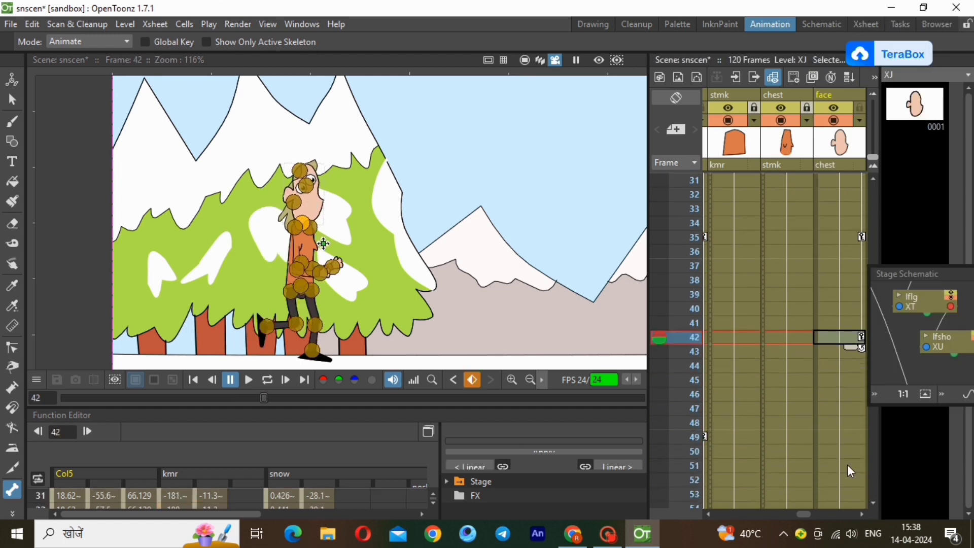
left_click(839, 436)
left_click(343, 205)
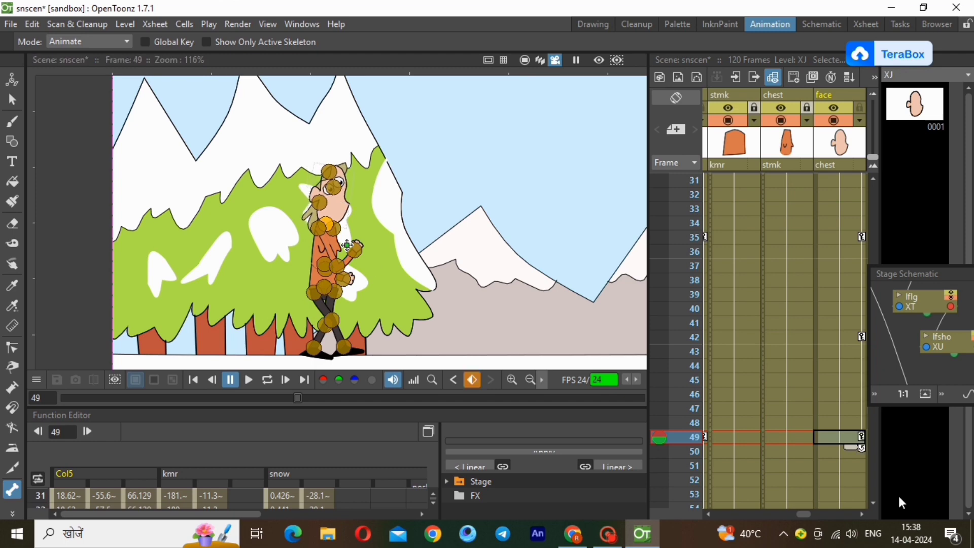
Tilt the head backward at frame 56 and forward at frame 63 in the face column.
scroll(872, 500, "down", 3)
left_click(833, 437)
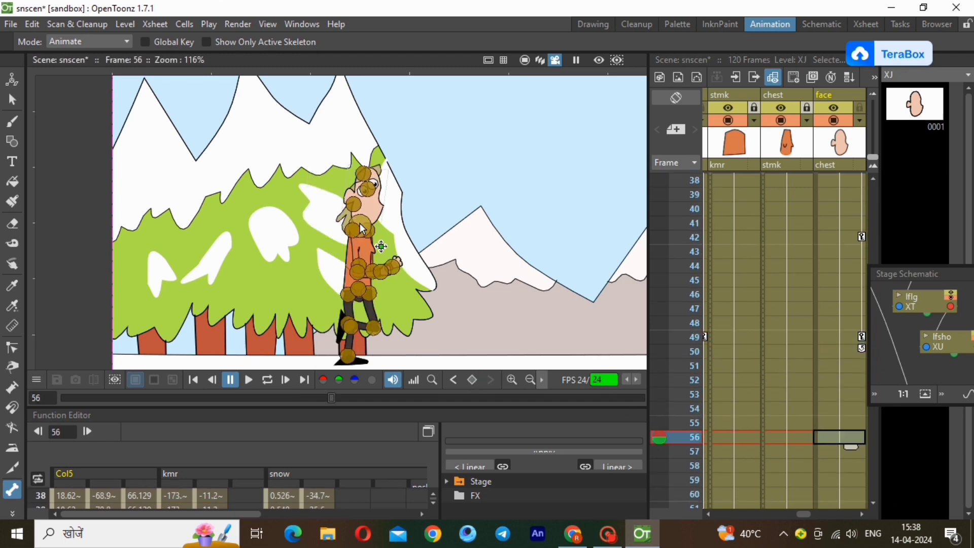
left_click_drag(378, 206, 373, 200)
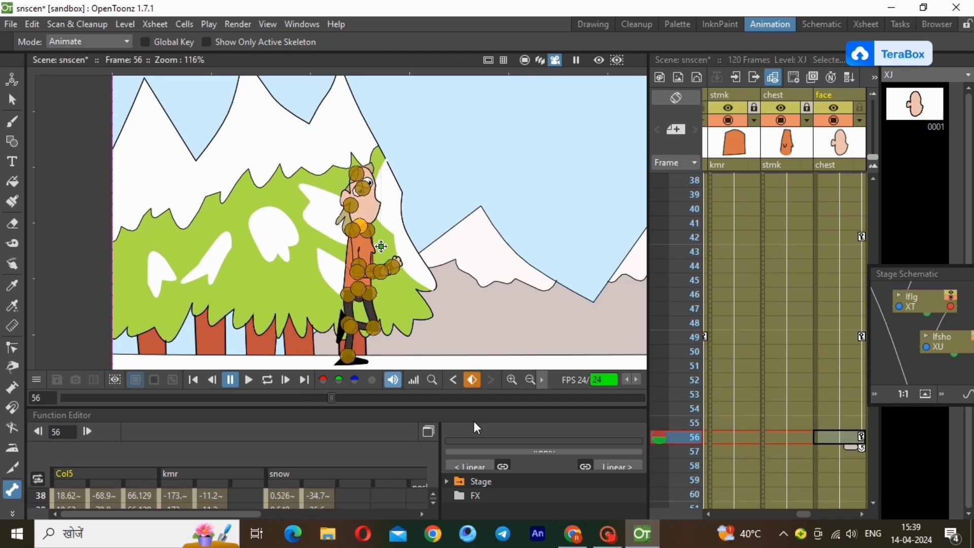
scroll(874, 500, "down", 3)
left_click(839, 408)
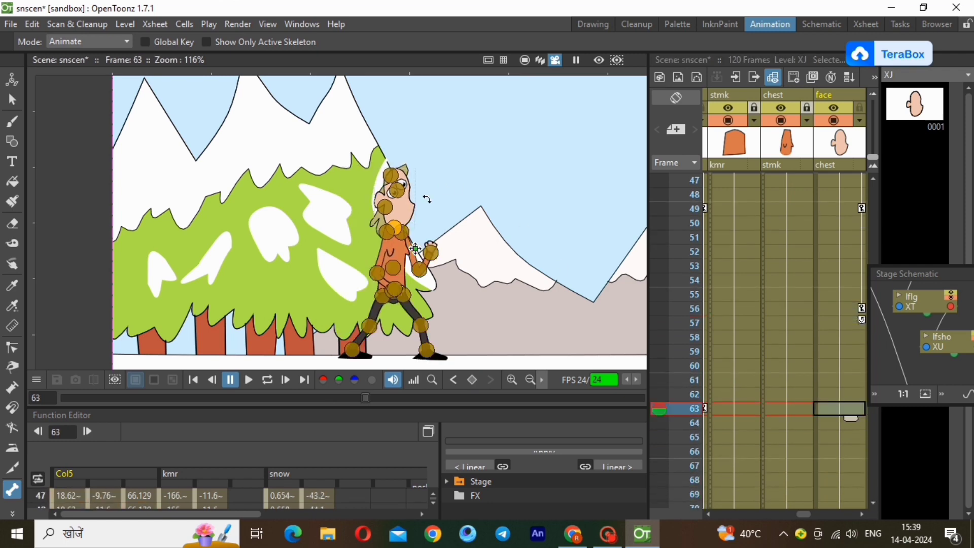
Tilt the head slightly backward at frame 70 and forward at frame 77 in the face column.
scroll(875, 501, "down", 2)
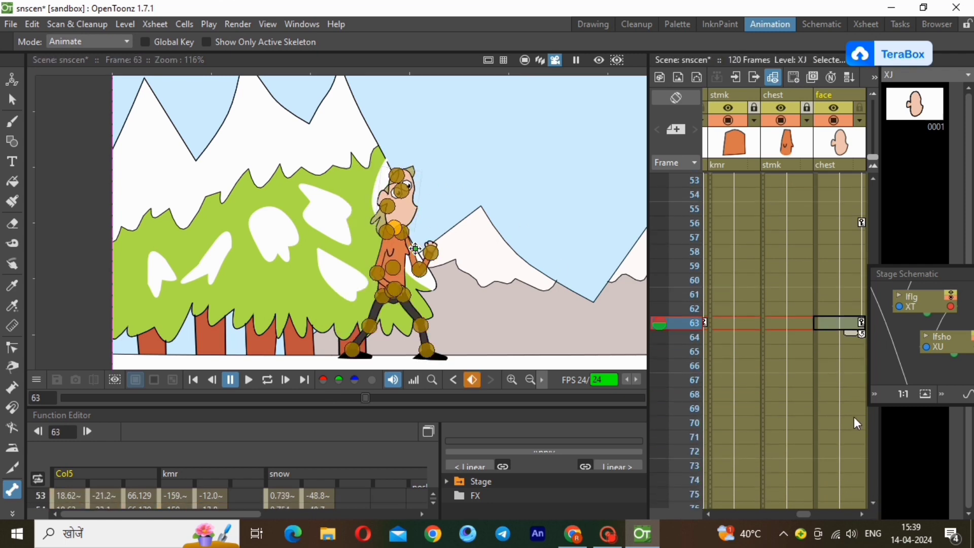
left_click(853, 423)
left_click_drag(443, 213, 441, 211)
left_click(870, 502)
left_click(840, 451)
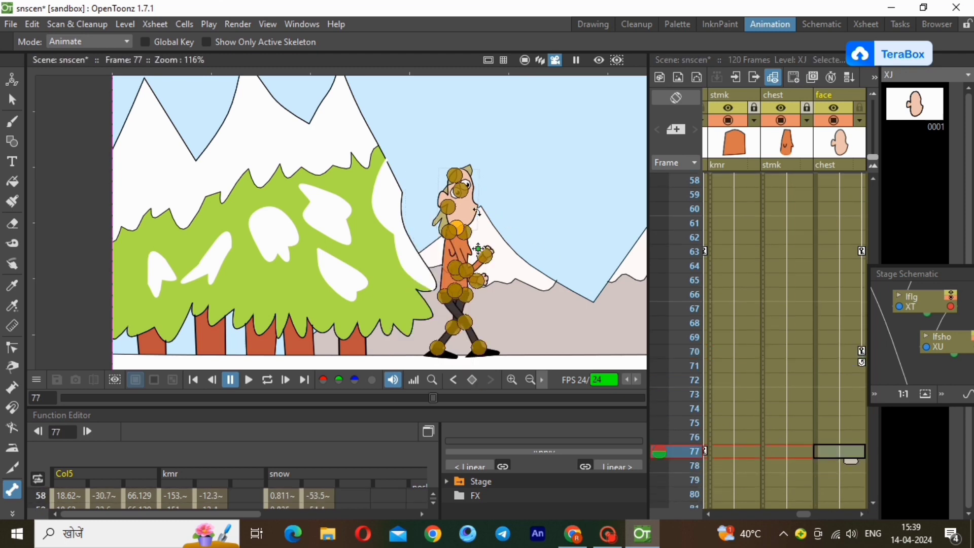
left_click_drag(478, 212, 478, 211)
Key the face column at frame 84 with the head tilted backward and at frame 91 with it tilted forward.
left_click(873, 503)
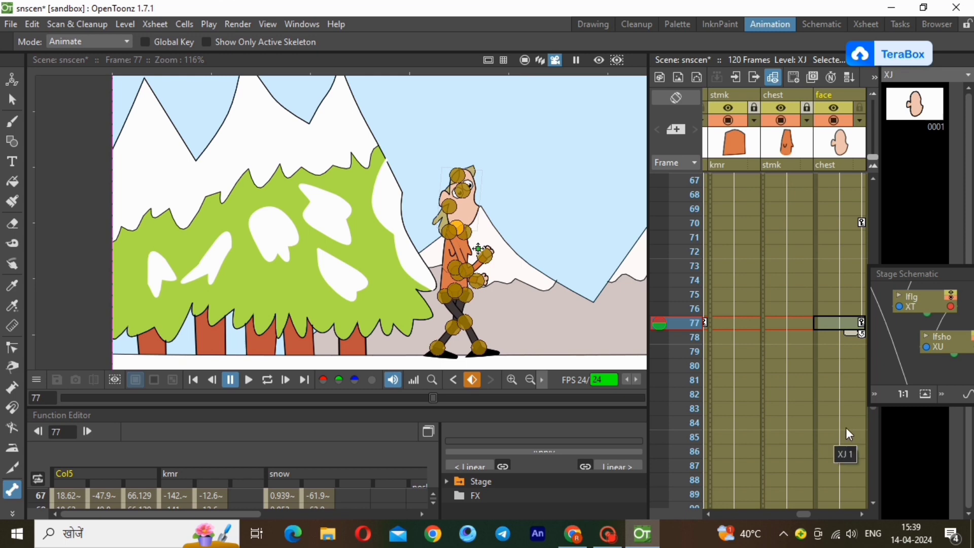
left_click(851, 429)
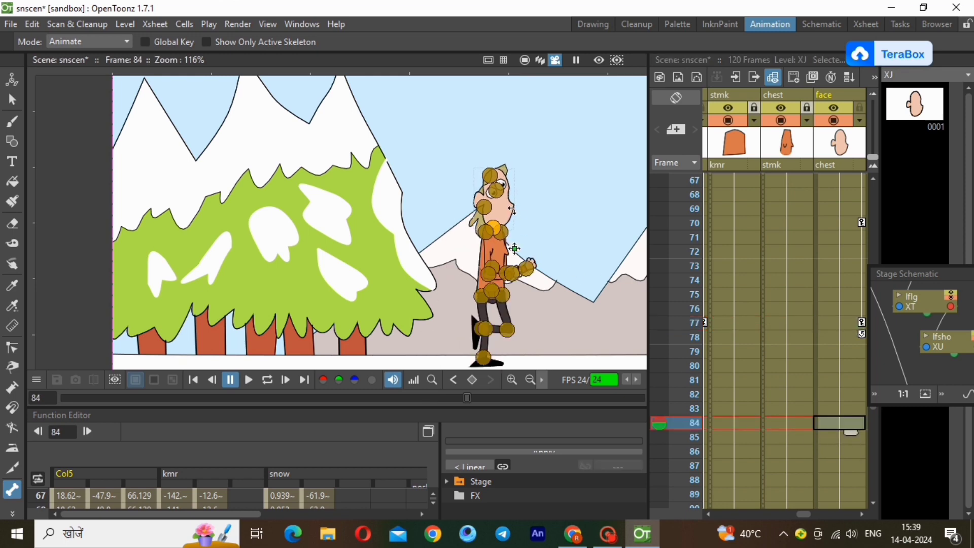
left_click(873, 502)
left_click(846, 423)
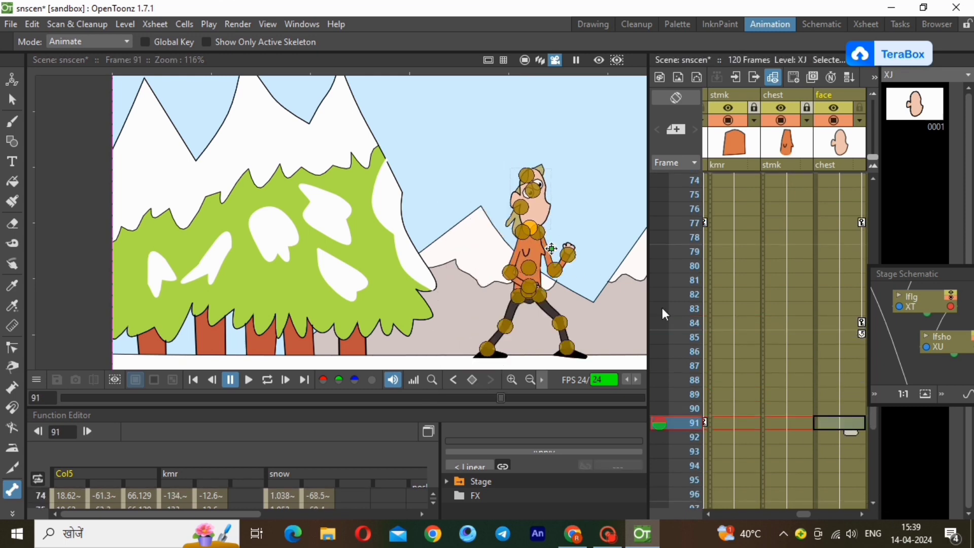
left_click_drag(547, 209, 550, 211)
Key the face column at frame 98 with the head tilted slightly backward and at frame 105 with it tilted forward.
left_click(873, 503)
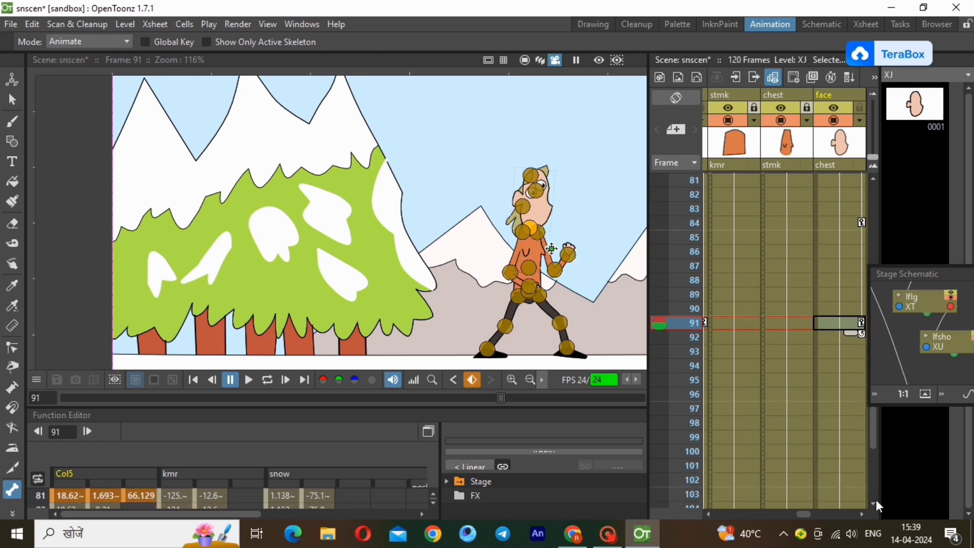
left_click(848, 405)
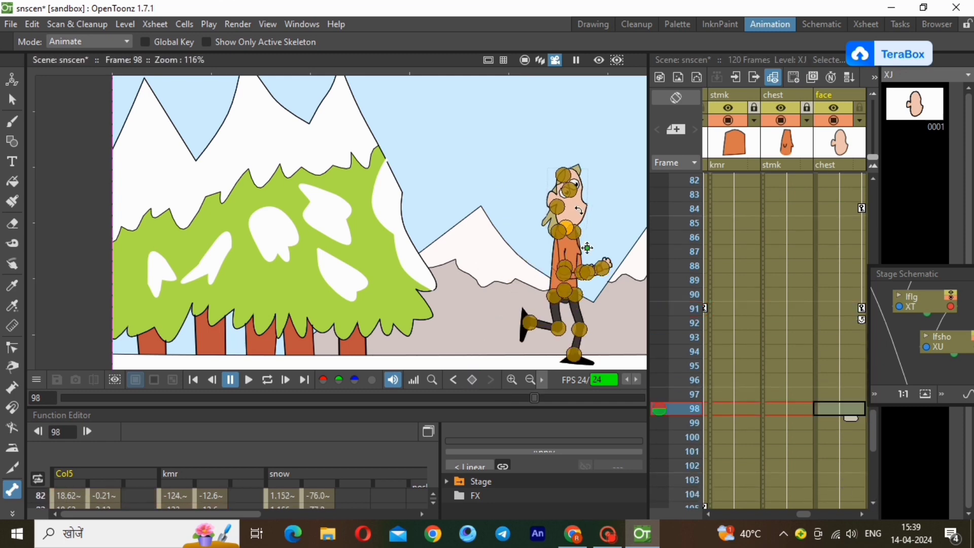
scroll(398, 359, "down", 2)
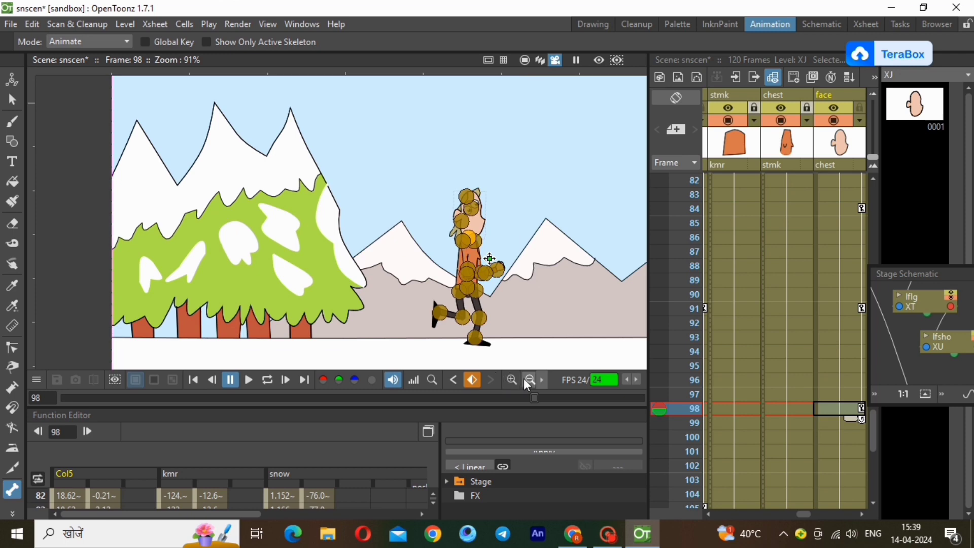
left_click(530, 380)
scroll(382, 245, "up", 3)
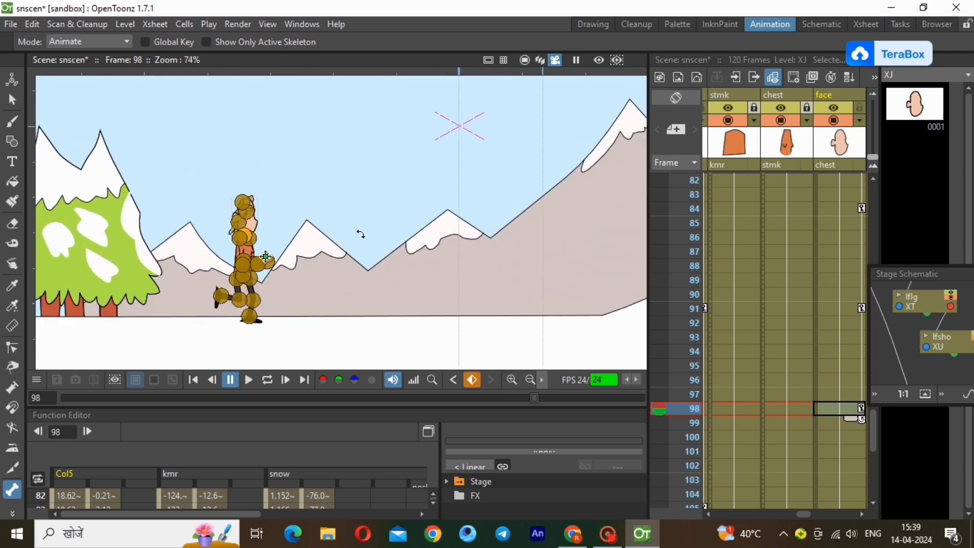
scroll(361, 234, "up", 2)
scroll(875, 504, "down", 2)
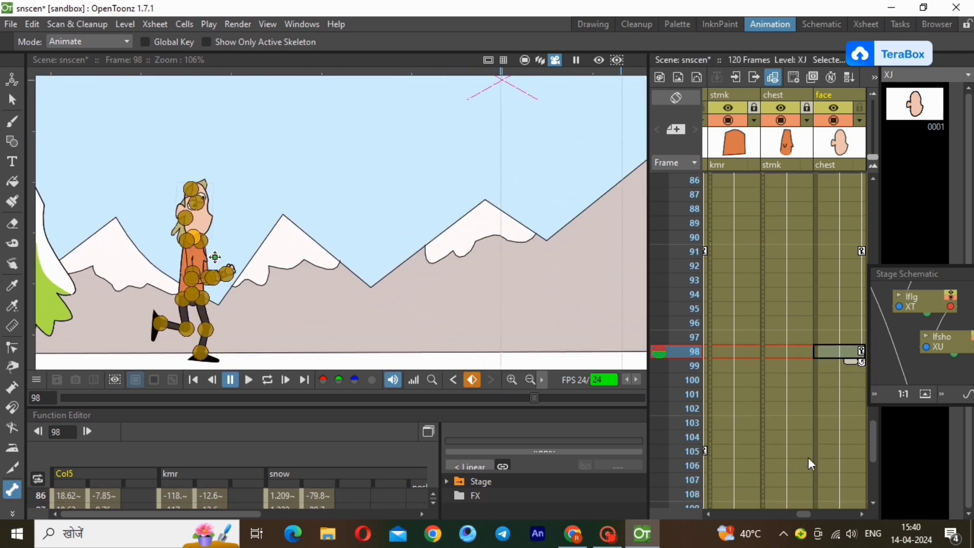
left_click(845, 353)
left_click_drag(233, 224, 240, 222)
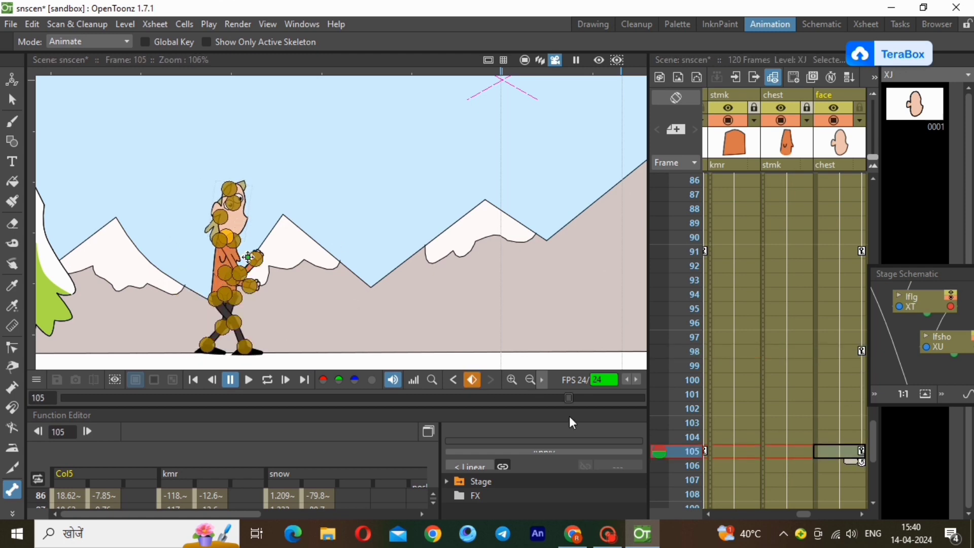
Tilt the head backward at frame 112 and forward at frame 119 in the face column.
left_click(873, 503)
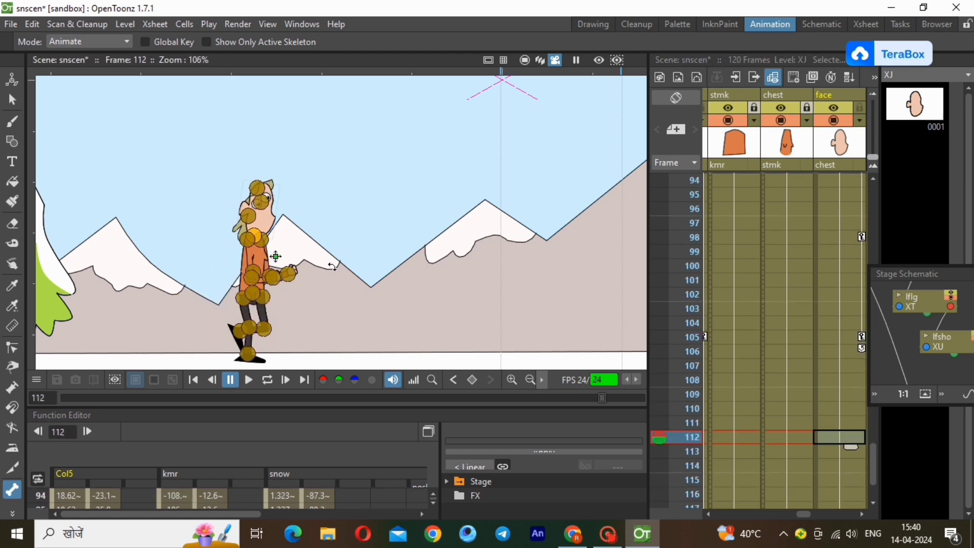
left_click_drag(275, 256, 277, 255)
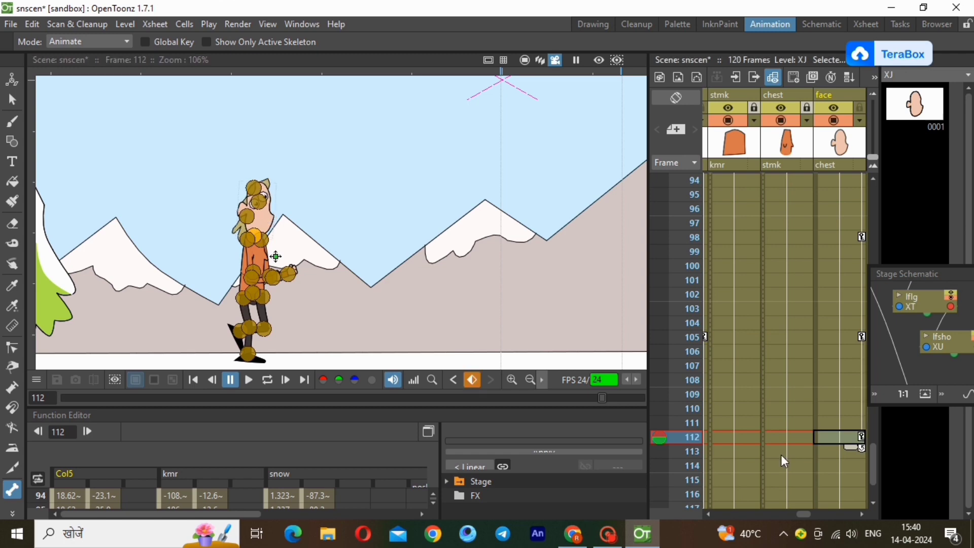
left_click(873, 503)
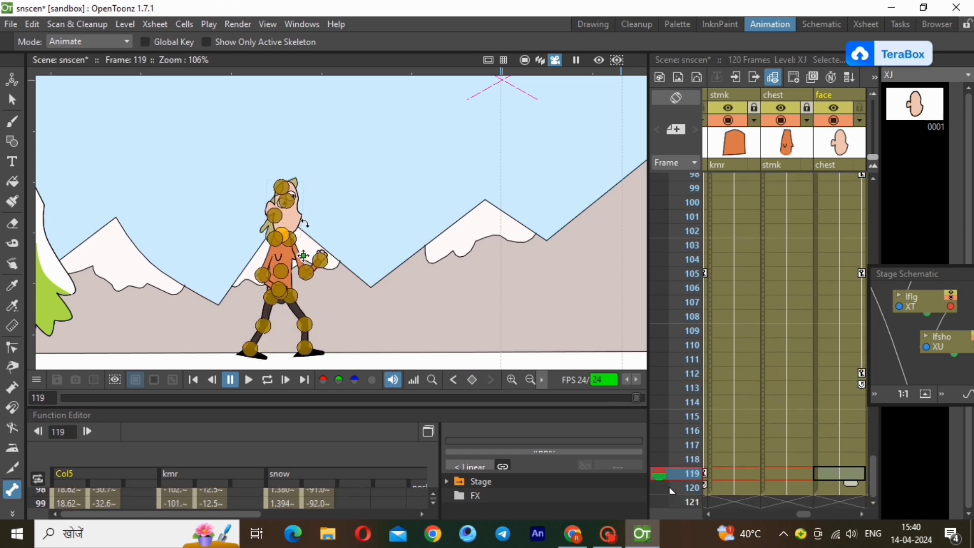
Return to frame 1, fit the whole camera area in the viewer and play the walk animation.
left_click(873, 191)
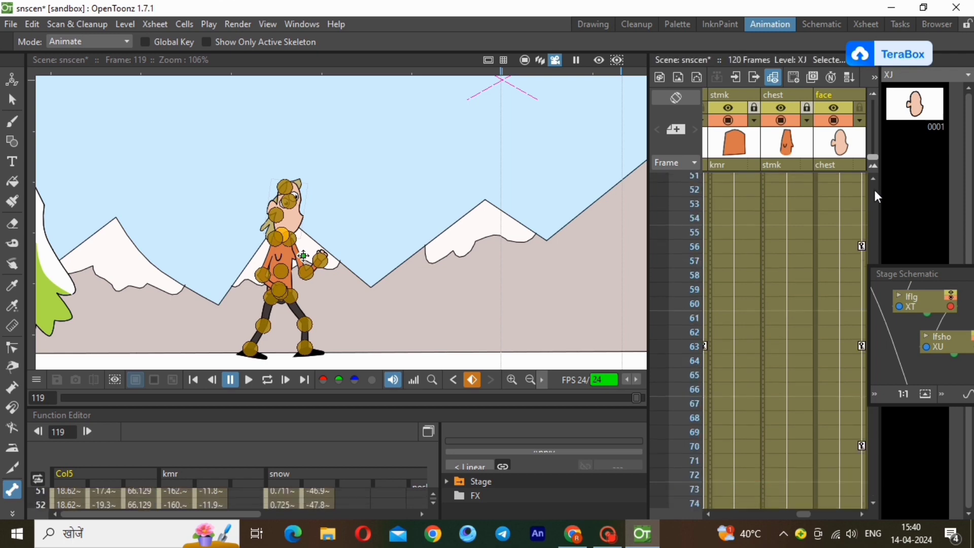
scroll(876, 196, "up", 10)
left_click(835, 181)
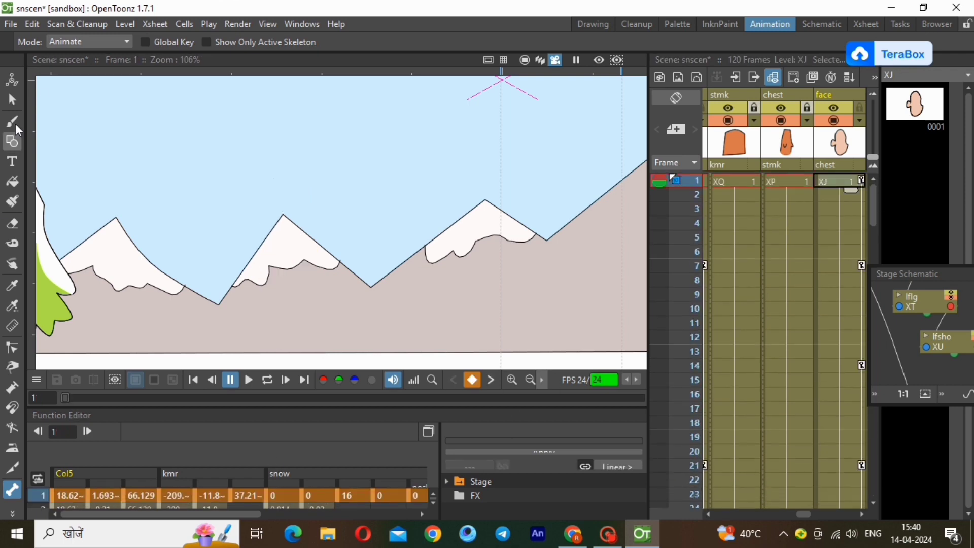
key("s")
left_click(530, 380)
left_click(530, 379)
scroll(355, 168, "up", 1)
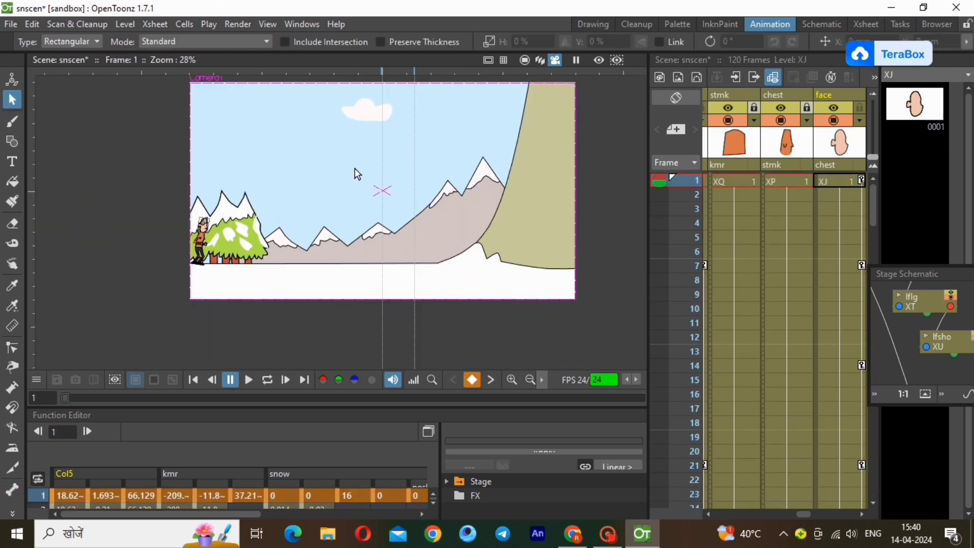
scroll(354, 169, "up", 2)
left_click(248, 380)
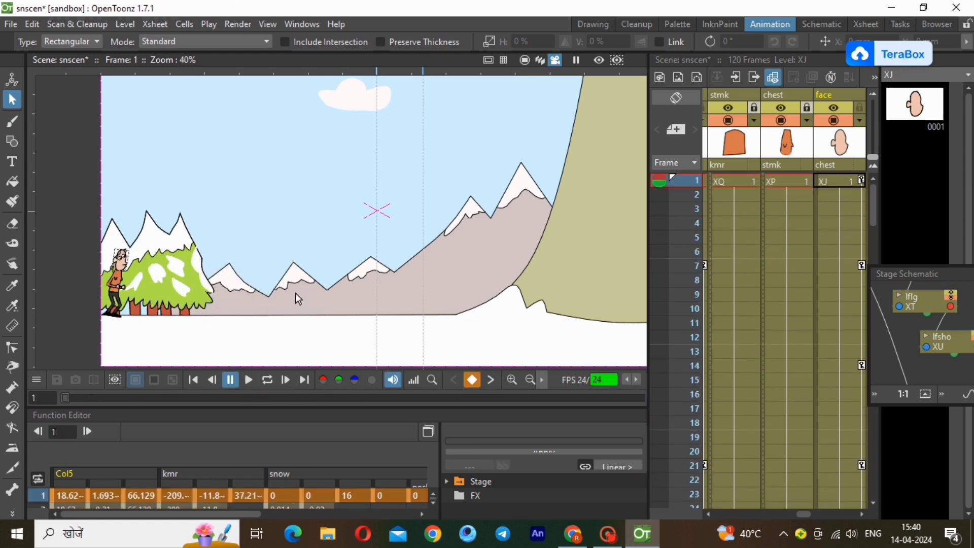
scroll(376, 342, "down", 1)
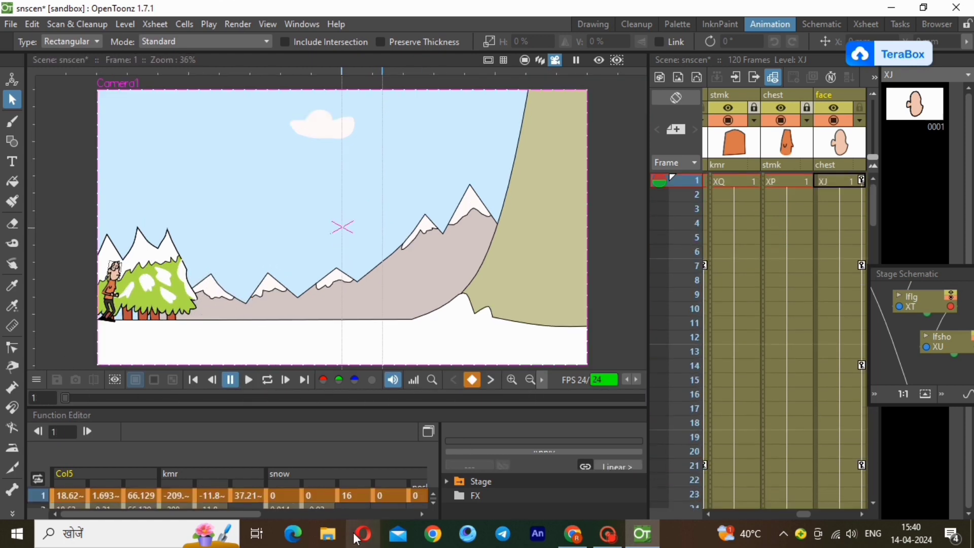
Select frame 1 of the Camera1 column and switch the viewer to the camera stand view.
left_click_drag(807, 513, 720, 519)
left_click(708, 180)
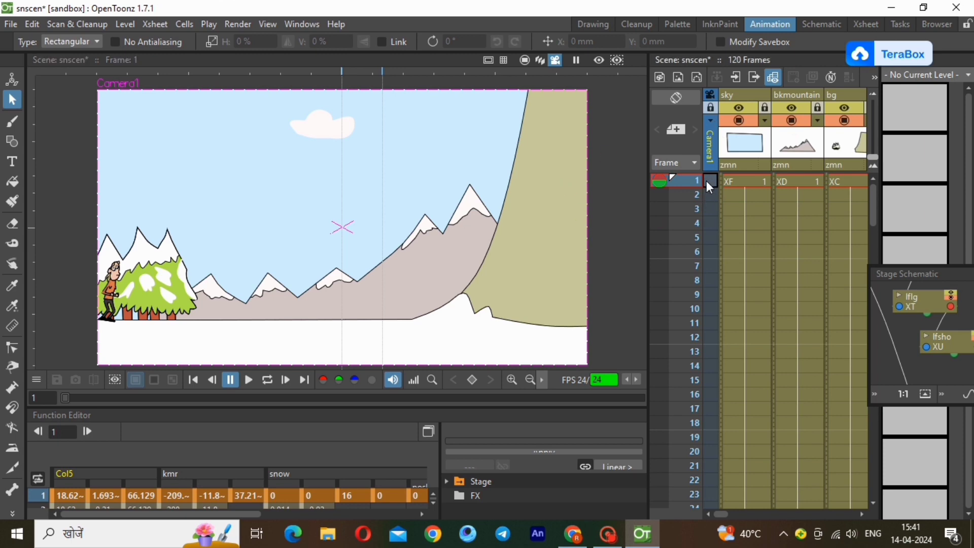
left_click(526, 60)
left_click(530, 380)
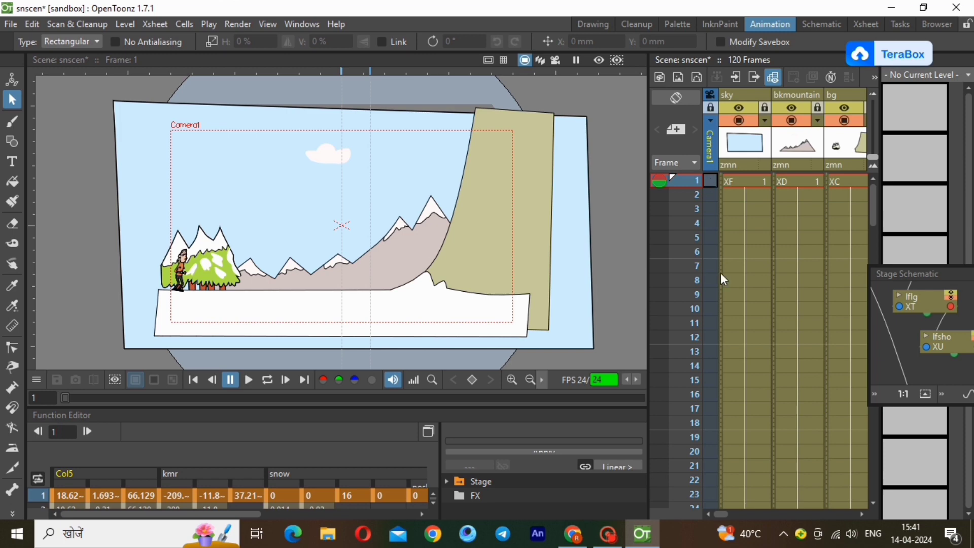
Set a key in the Camera1 column at frame 40.
scroll(874, 502, "down", 2)
scroll(873, 501, "down", 6)
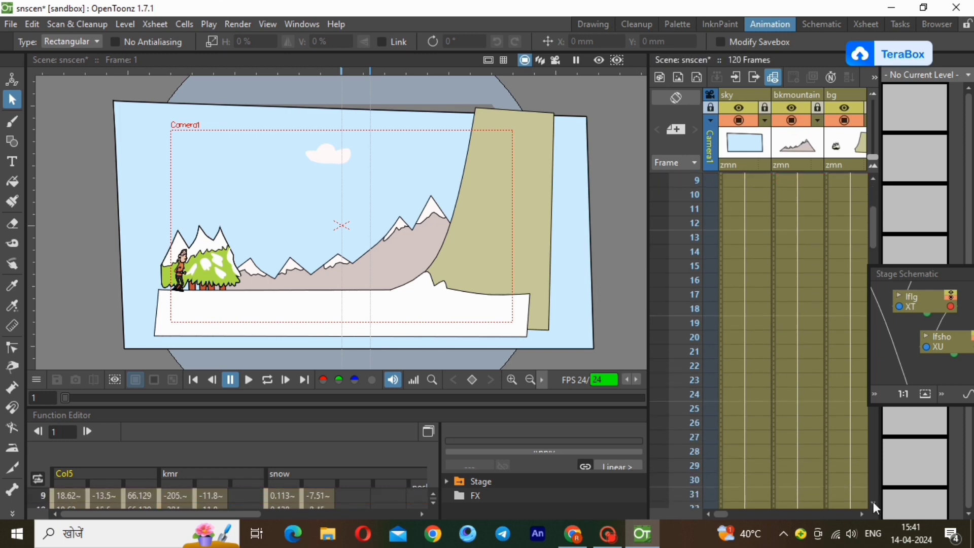
left_click(873, 502)
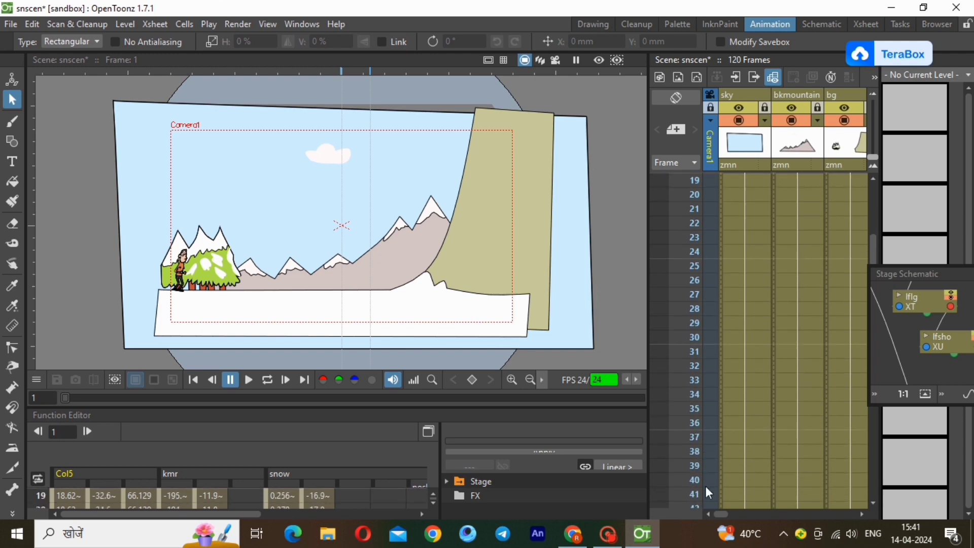
right_click(712, 480)
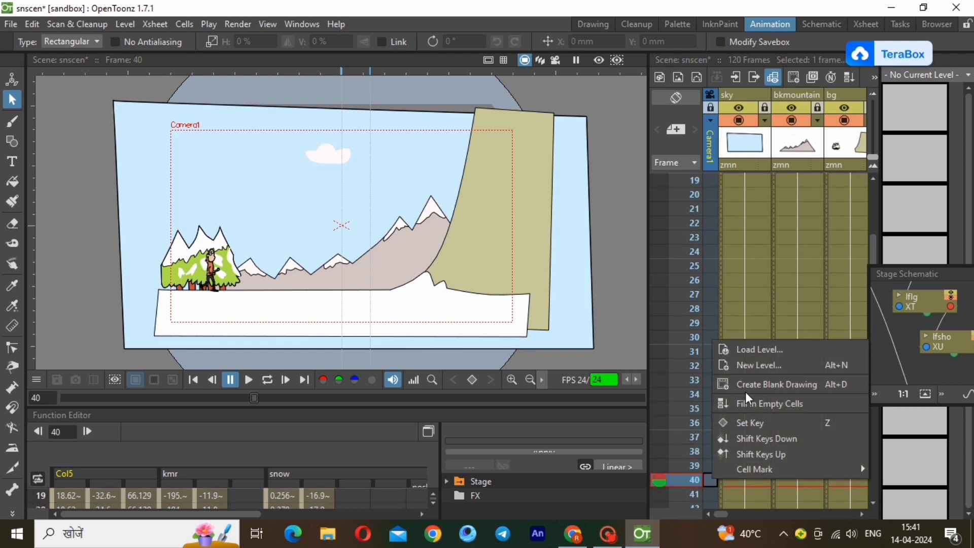
left_click(769, 423)
Scale the Camera1 frame down to about 61% globally at frame 80.
scroll(875, 501, "down", 6)
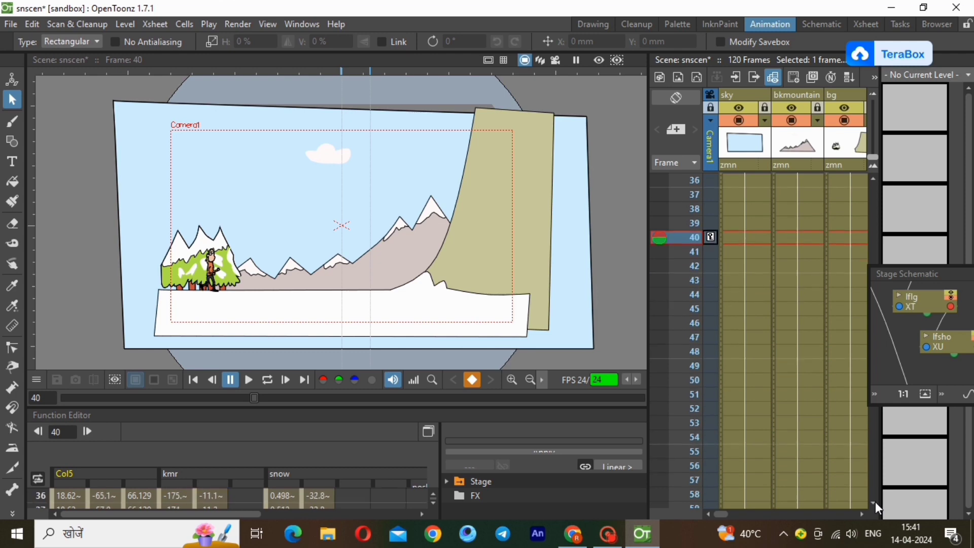
scroll(875, 501, "down", 9)
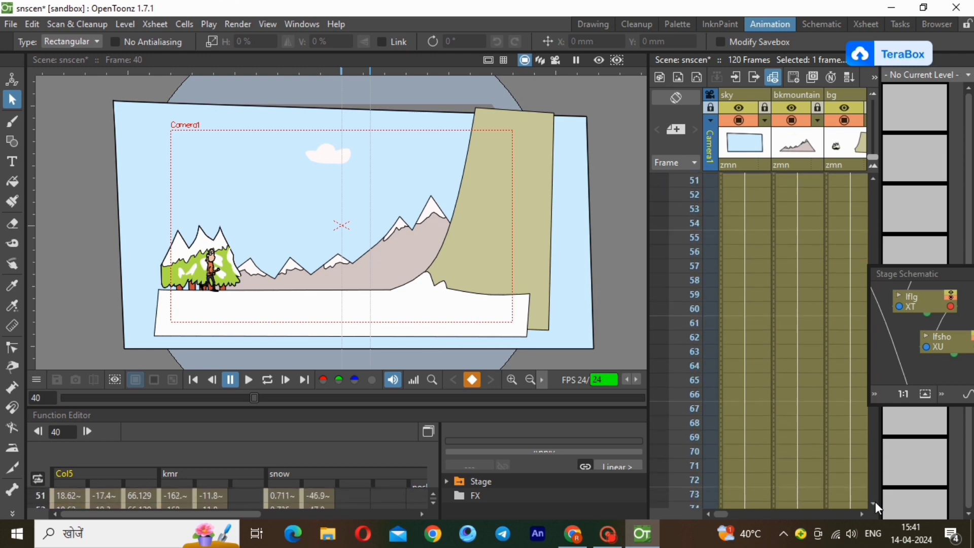
left_click(714, 434)
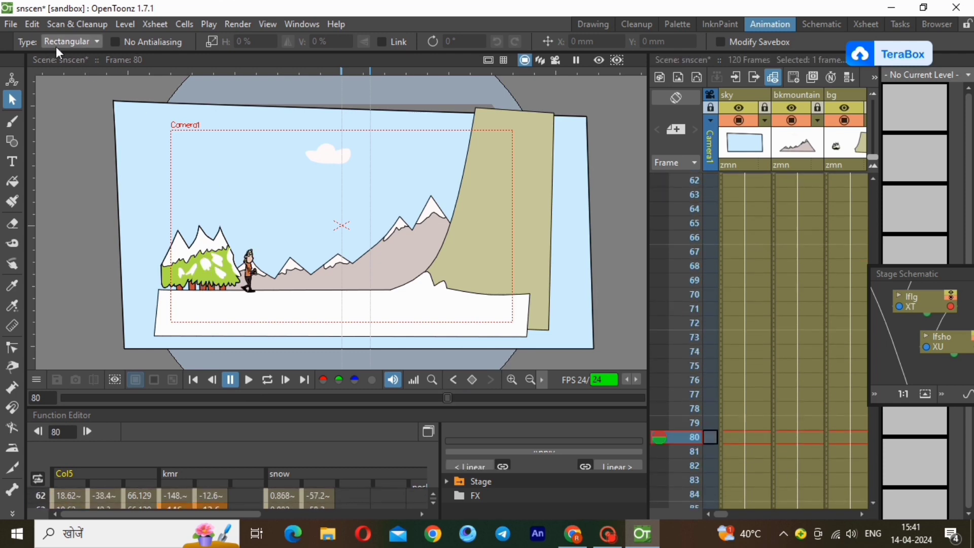
left_click(14, 81)
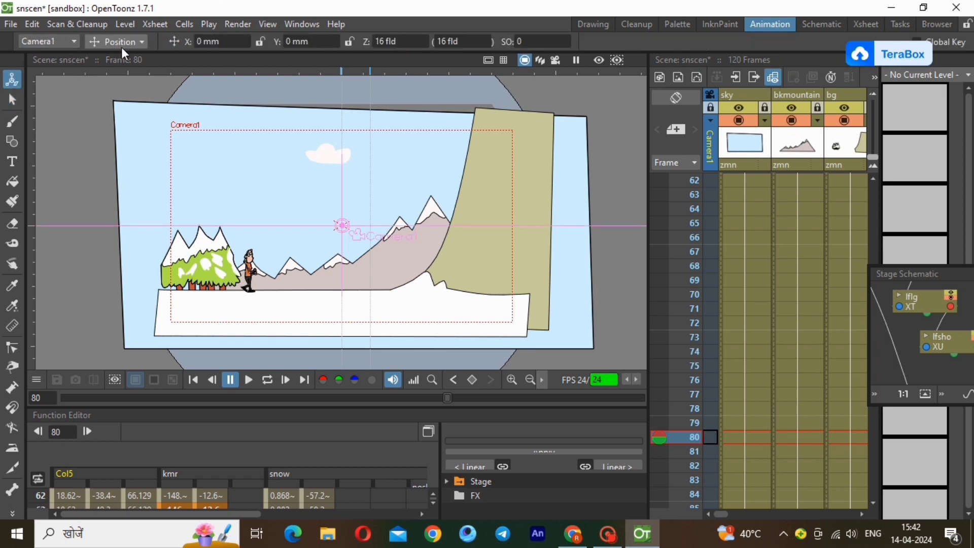
left_click(129, 44)
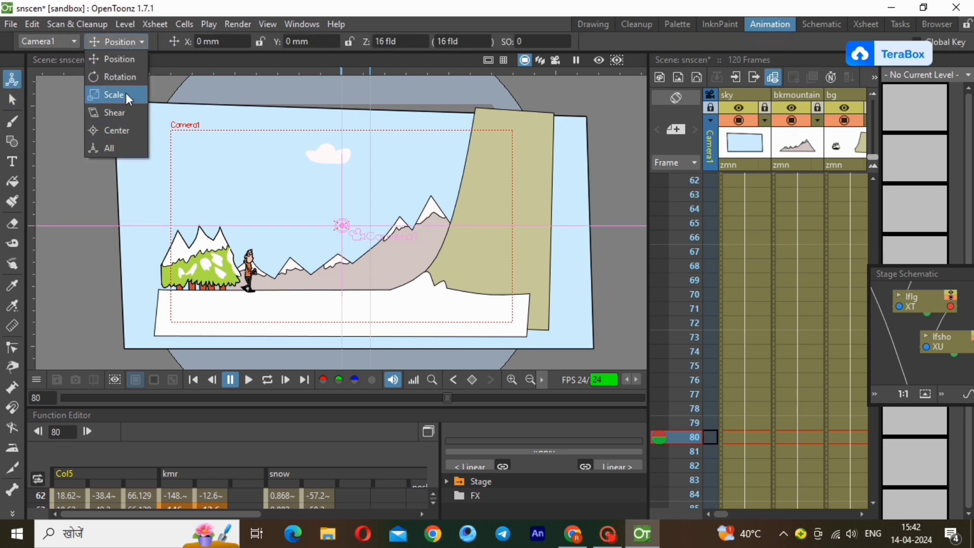
left_click(125, 94)
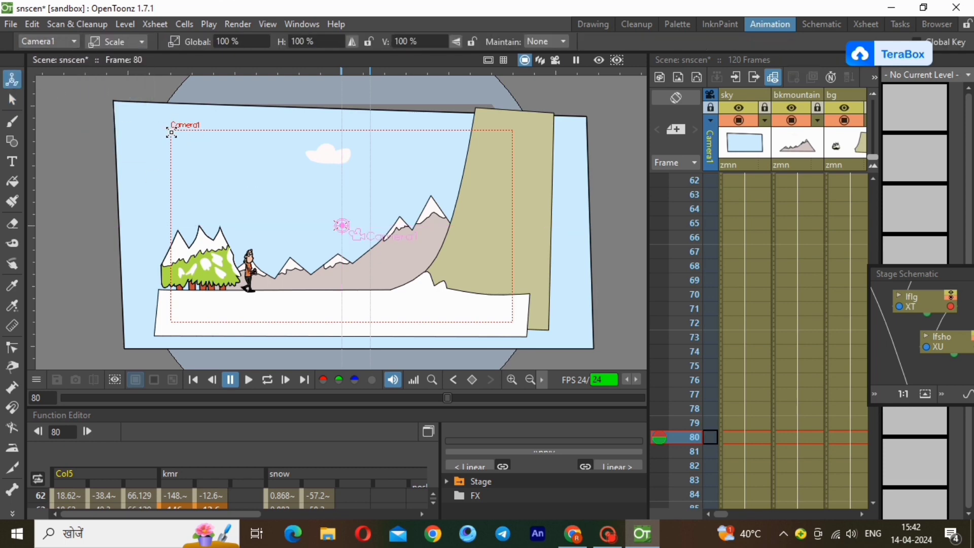
left_click_drag(171, 133, 226, 206)
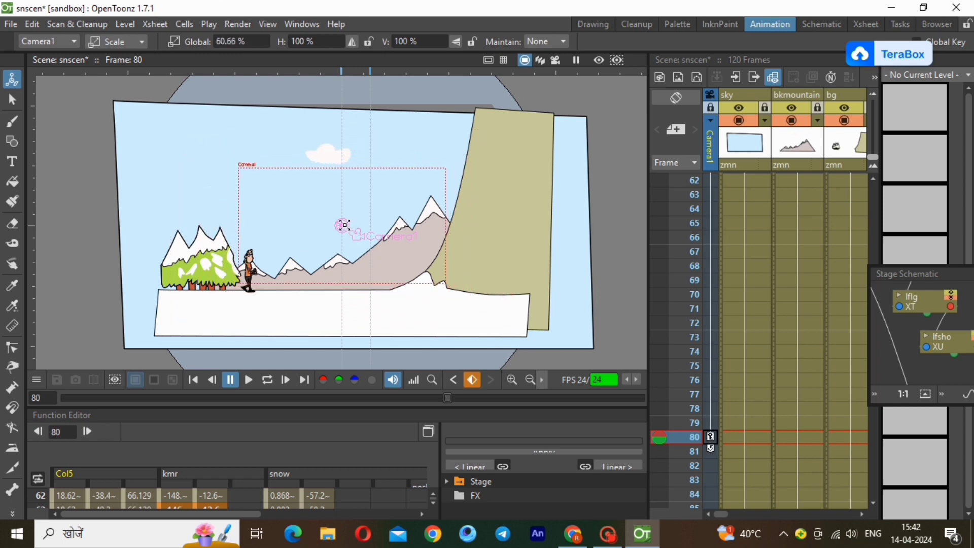
Move Camera1 at frame 80 to about X -96.5 mm, Y -12.7 mm so it frames the trees and character.
left_click(122, 41)
left_click(127, 59)
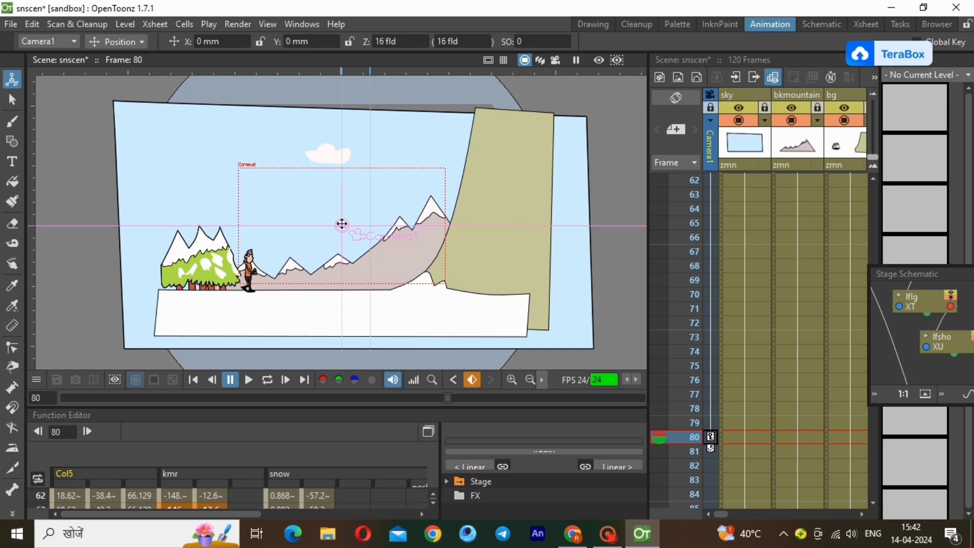
left_click_drag(342, 224, 261, 235)
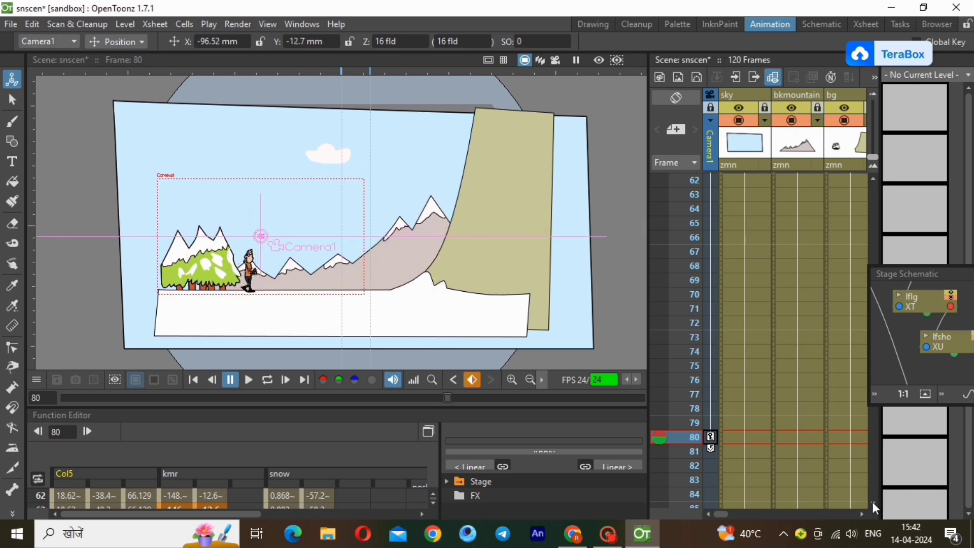
Shift Camera1 at frame 119 to about X -61 mm, Y -13.6 mm to follow the walking character.
scroll(872, 501, "down", 10)
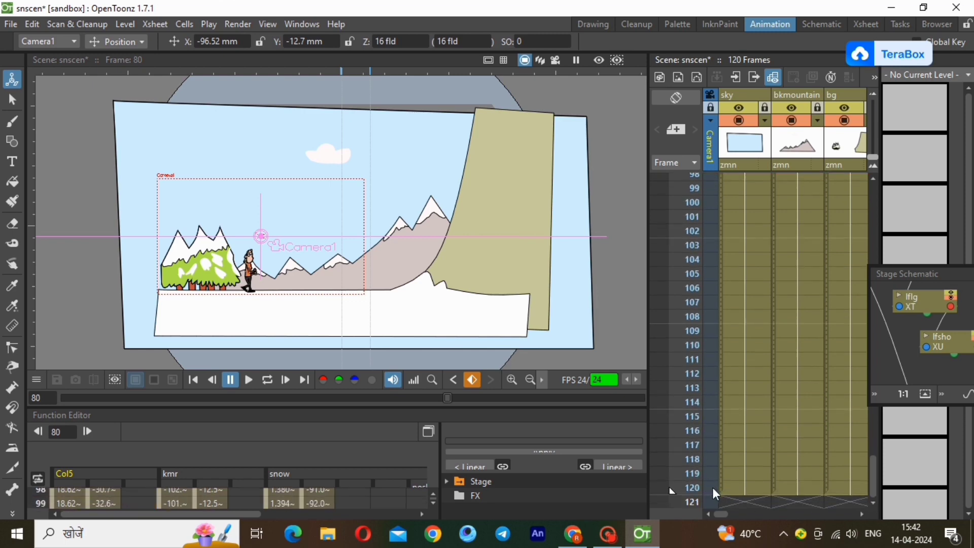
left_click(712, 472)
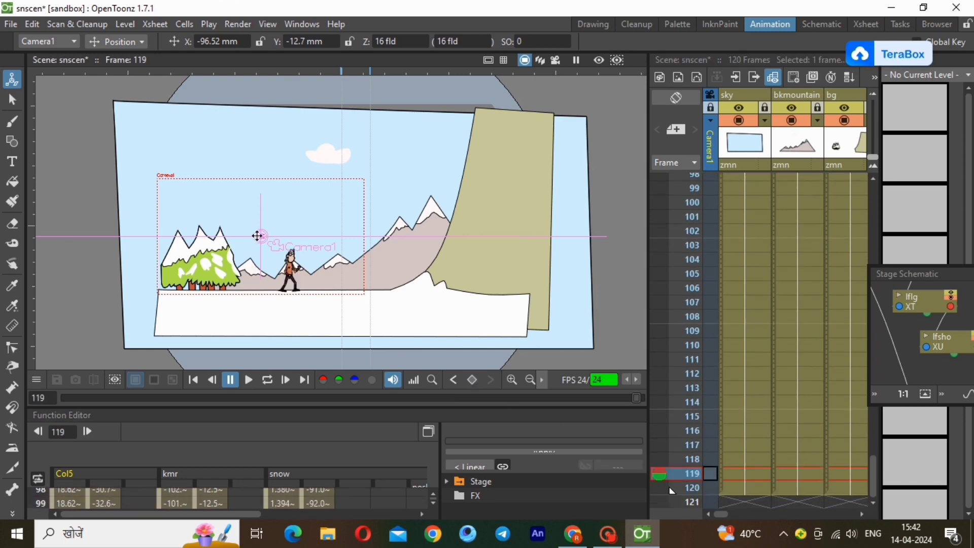
left_click_drag(261, 237, 291, 237)
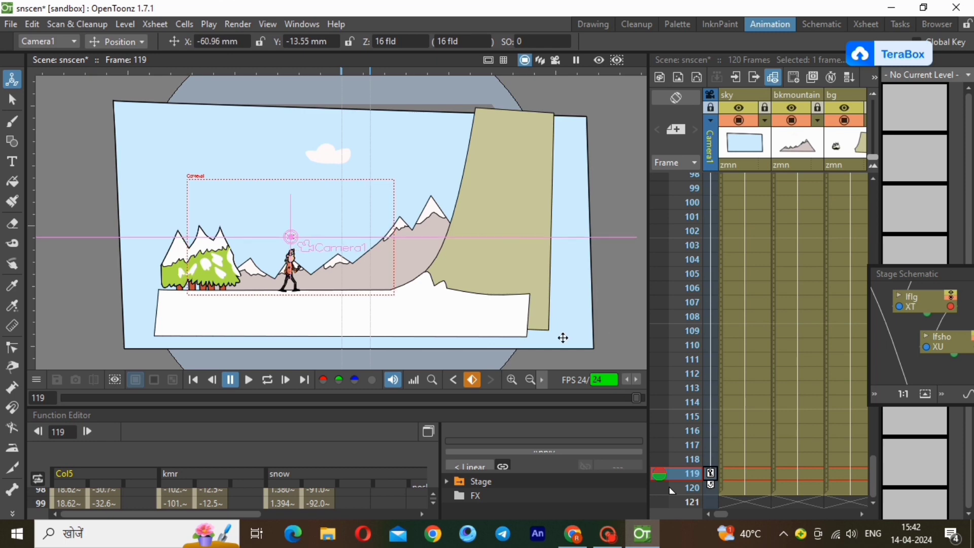
Return to frame 1, switch the viewer to the camera view and preview the camera move in a loop.
left_click(875, 190)
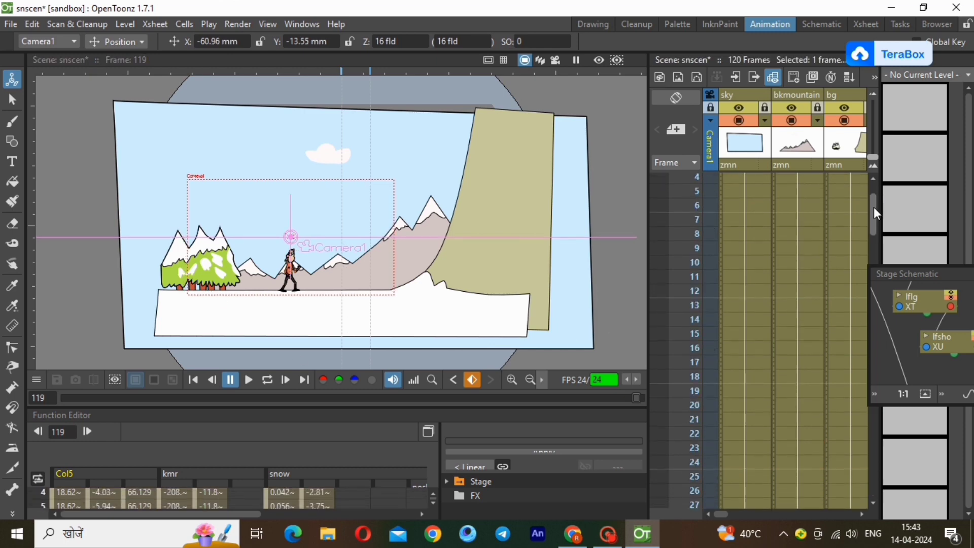
left_click(743, 181)
left_click(554, 60)
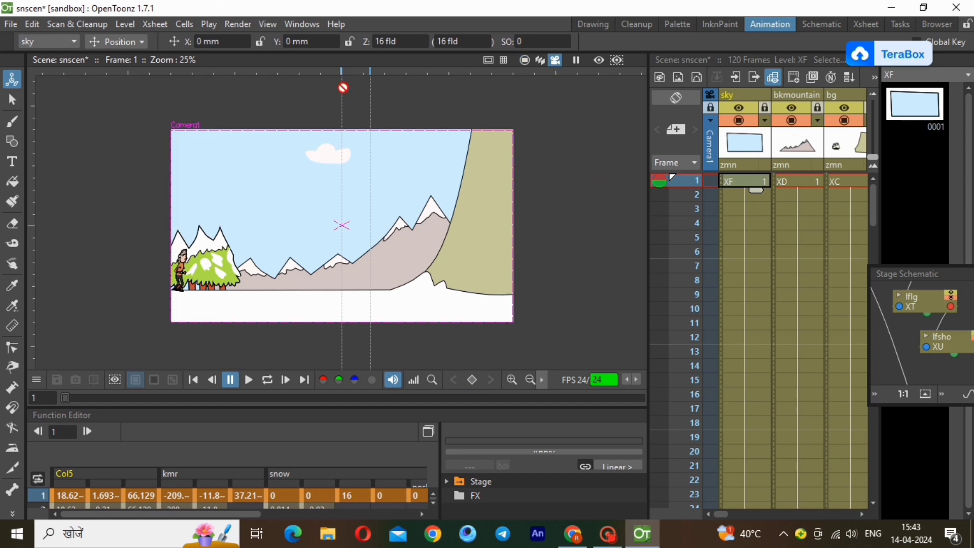
left_click(13, 101)
left_click(269, 381)
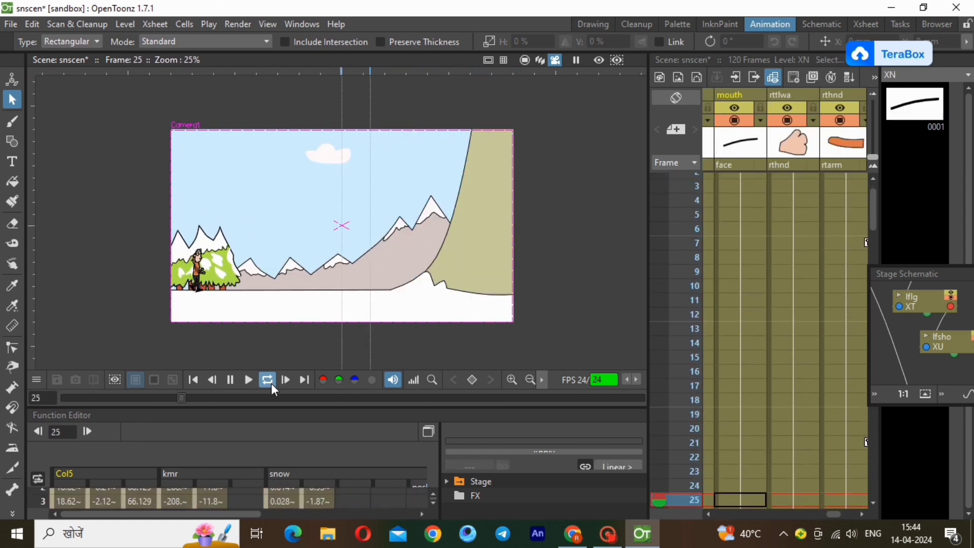
left_click(268, 380)
Make the snow and Col5 columns visible in the camera view.
left_click_drag(832, 513, 878, 509)
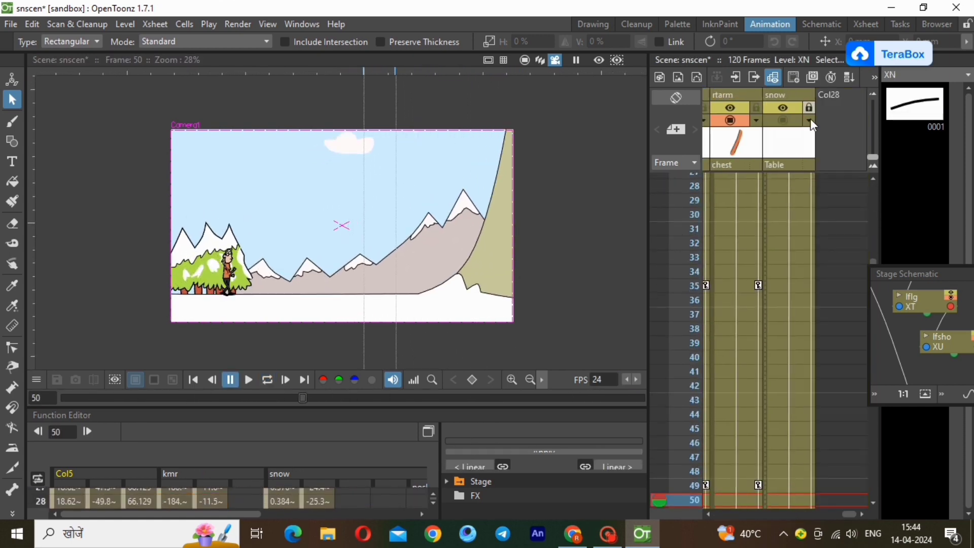
left_click(801, 128)
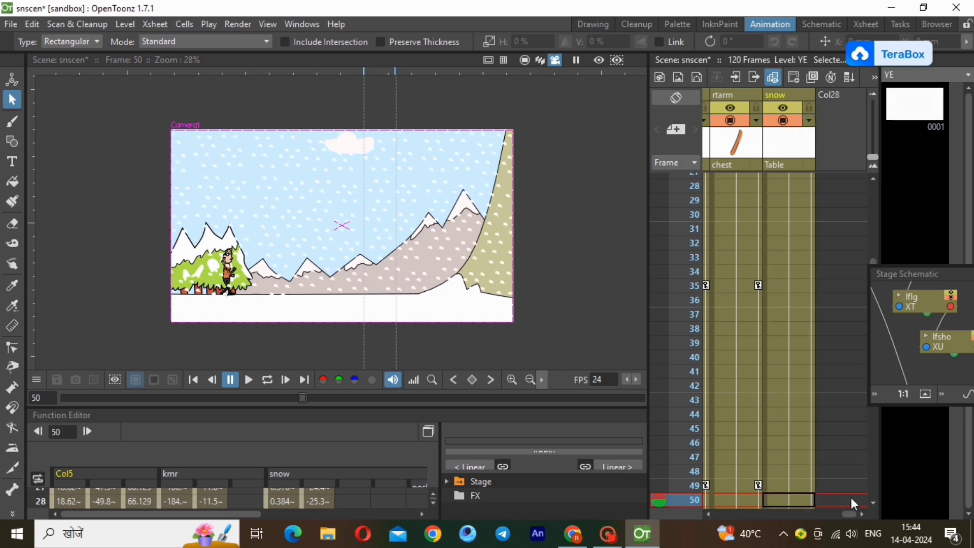
left_click_drag(850, 514, 738, 507)
left_click(875, 187)
left_click(835, 108)
left_click(808, 122)
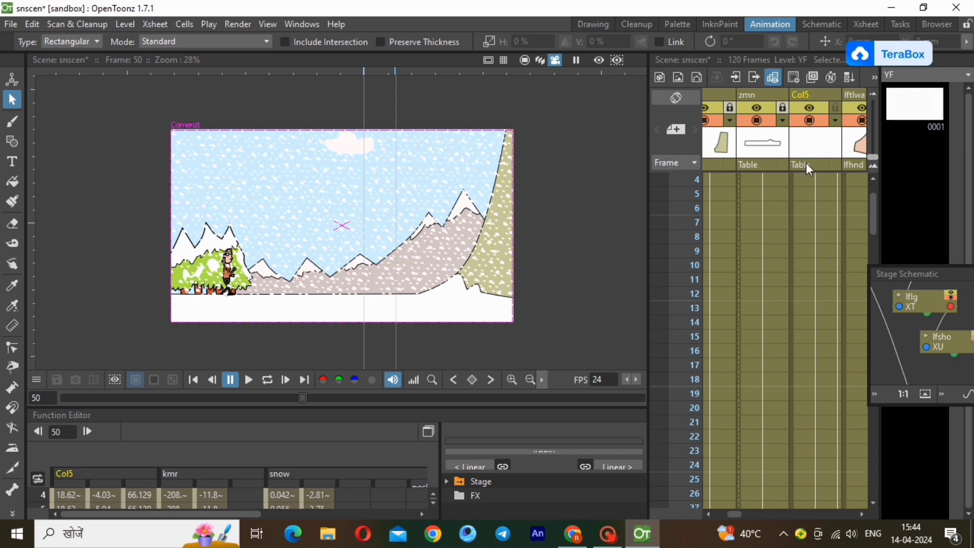
Play the snowy scene in a loop from frame 1 of Col5 and pause the playback.
scroll(869, 204, "up", 1)
left_click(800, 181)
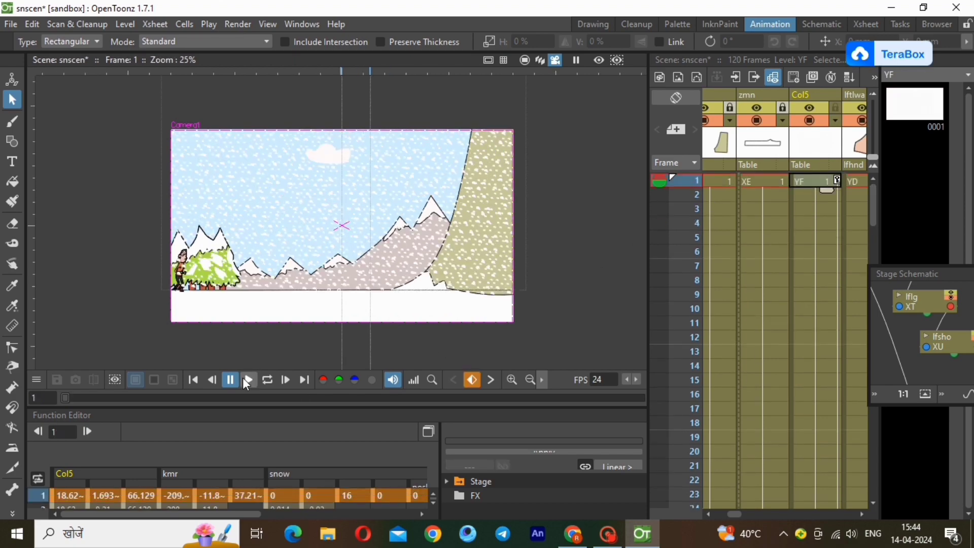
left_click(267, 382)
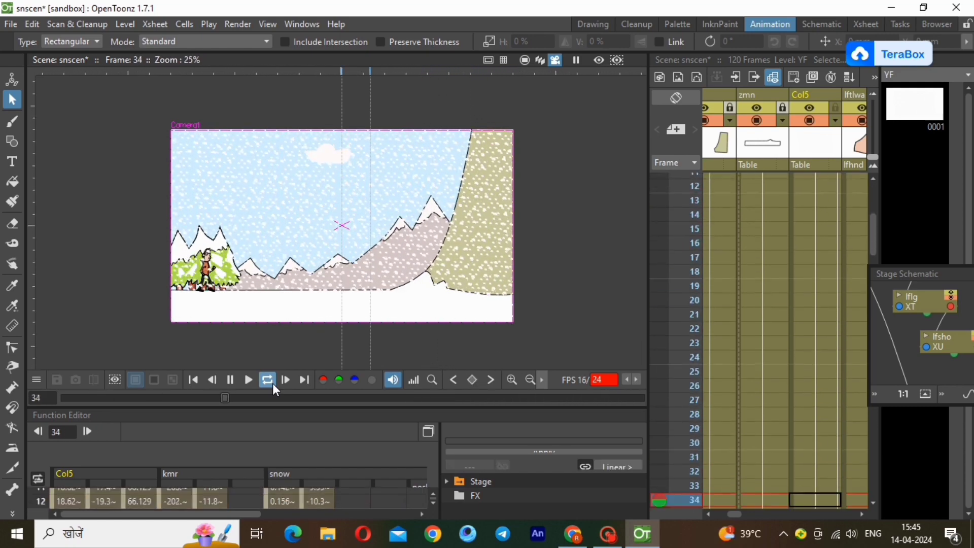
left_click(230, 379)
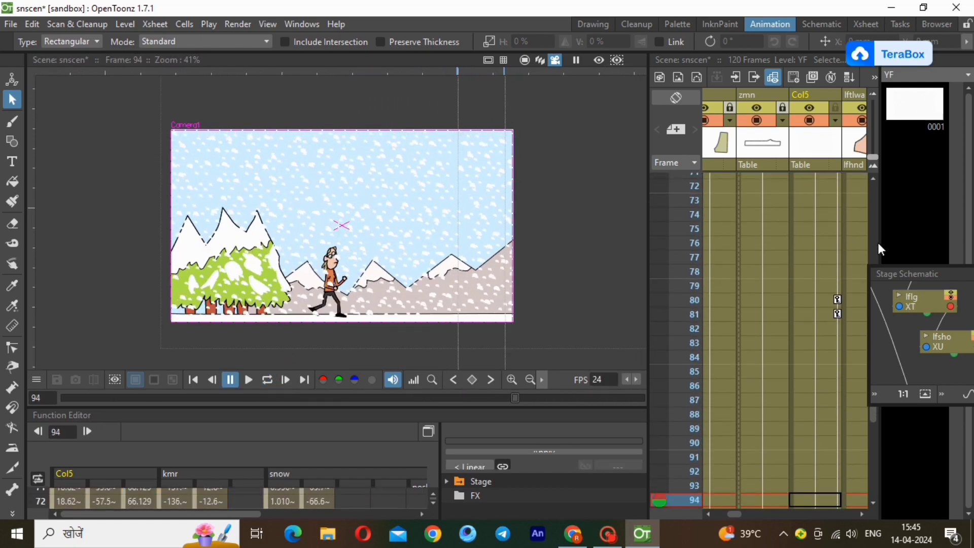